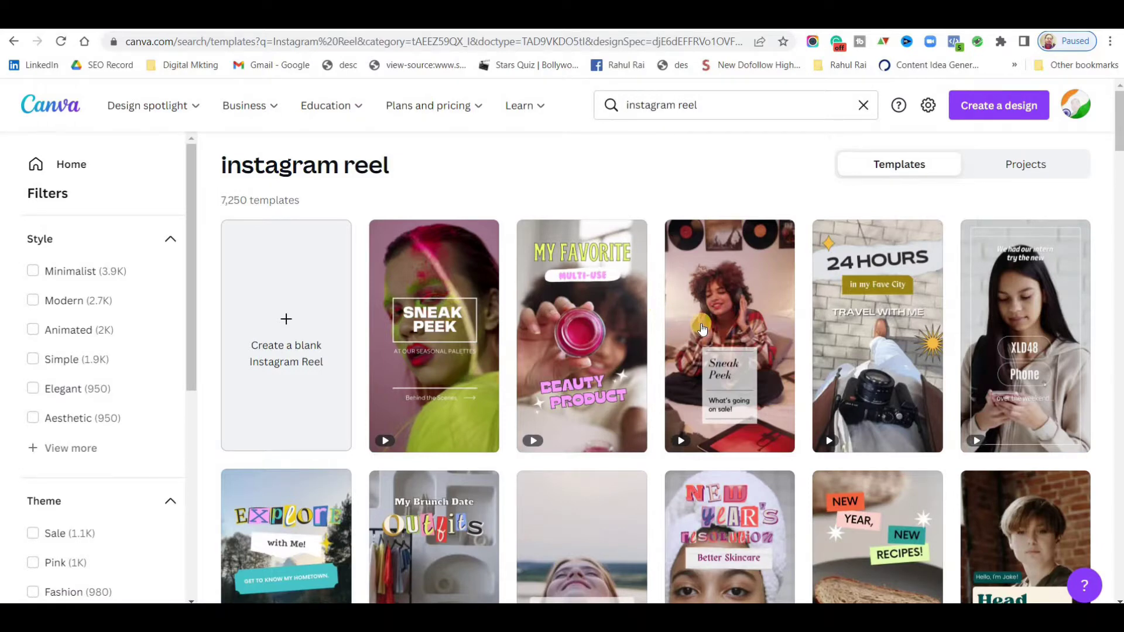
- Browse the Instagram Reel templates and open the White and Teal Digital UI Fashion Creator Instagram Reel template for editing
{"action": "scroll", "coordinate": [662, 310], "scroll_direction": "down", "scroll_amount": 1}
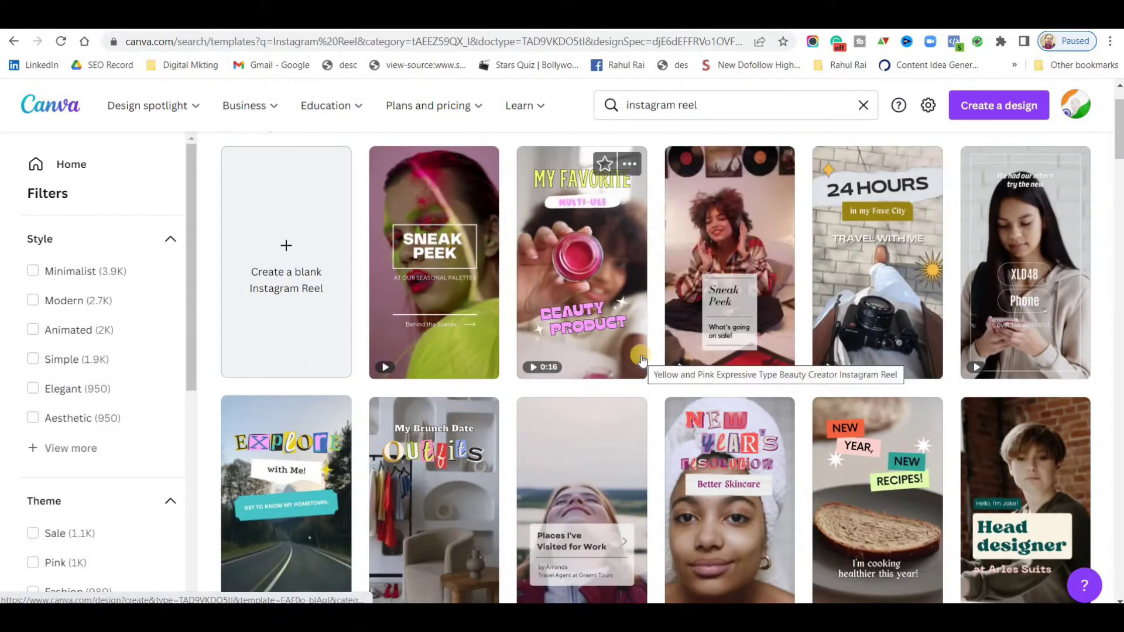
{"action": "scroll", "coordinate": [786, 366], "scroll_direction": "down", "scroll_amount": 4}
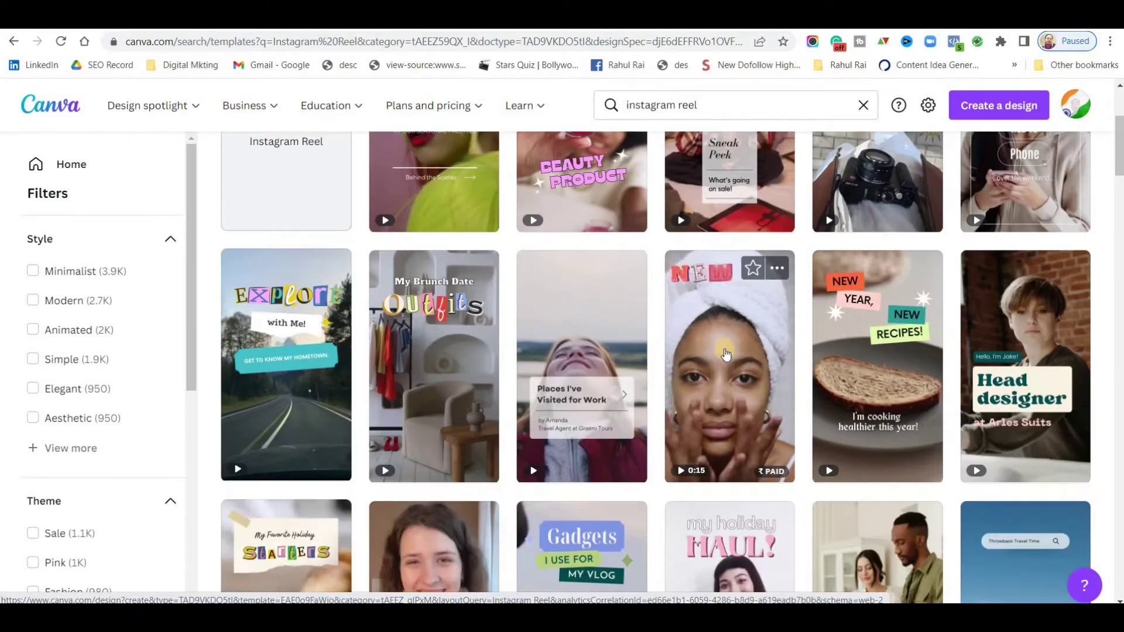
{"action": "scroll", "coordinate": [675, 341], "scroll_direction": "down", "scroll_amount": 4}
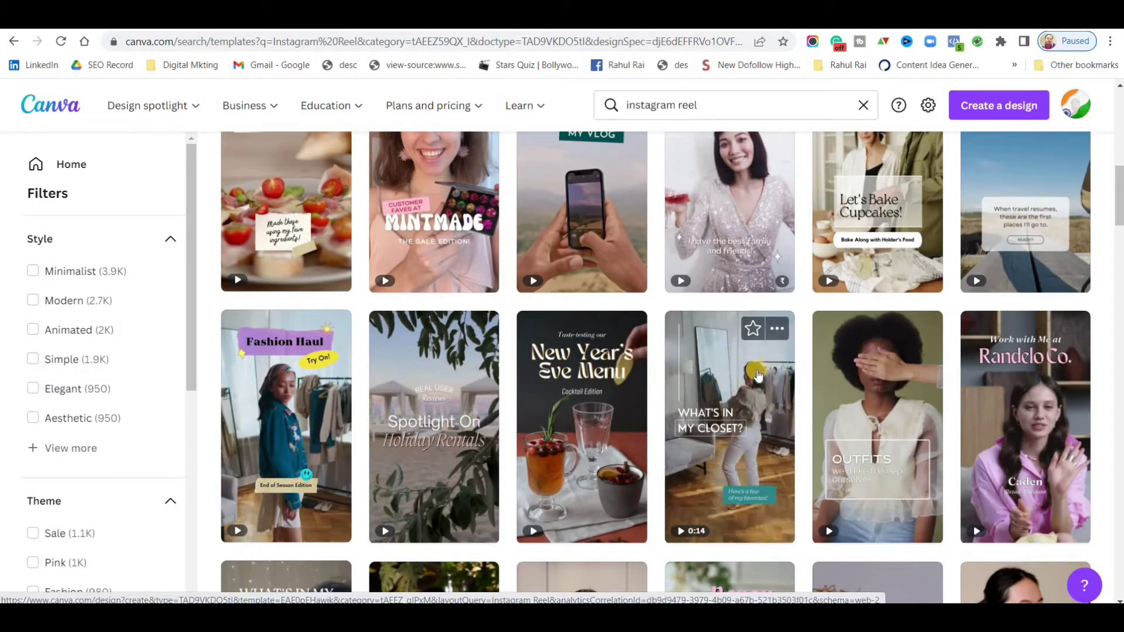
{"action": "scroll", "coordinate": [761, 357], "scroll_direction": "down", "scroll_amount": 1}
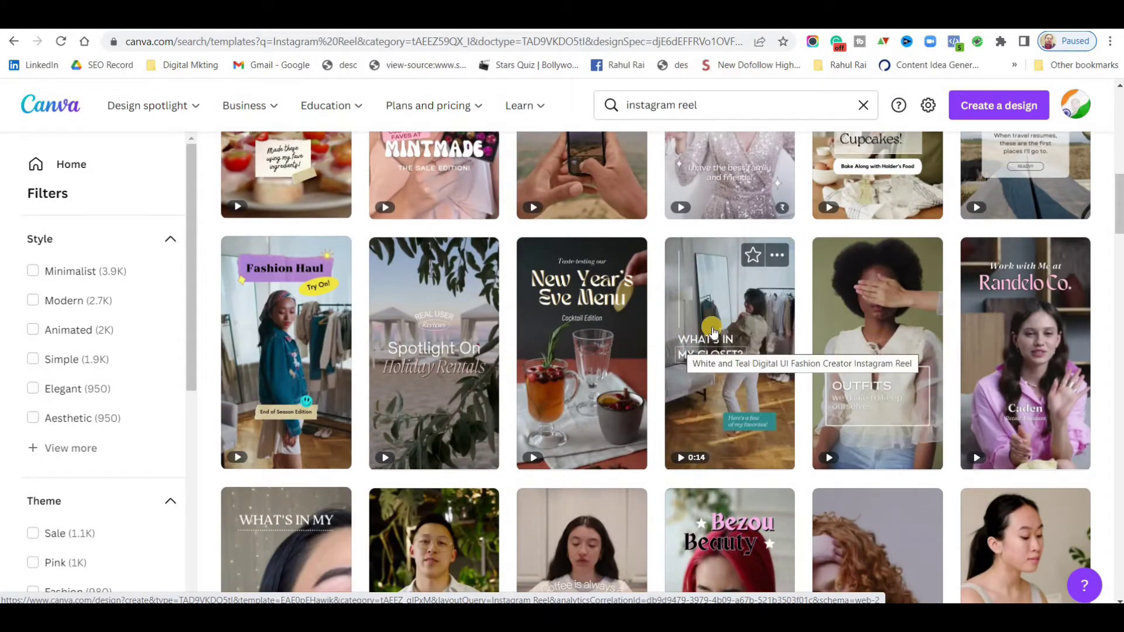
{"action": "left_click", "coordinate": [713, 330]}
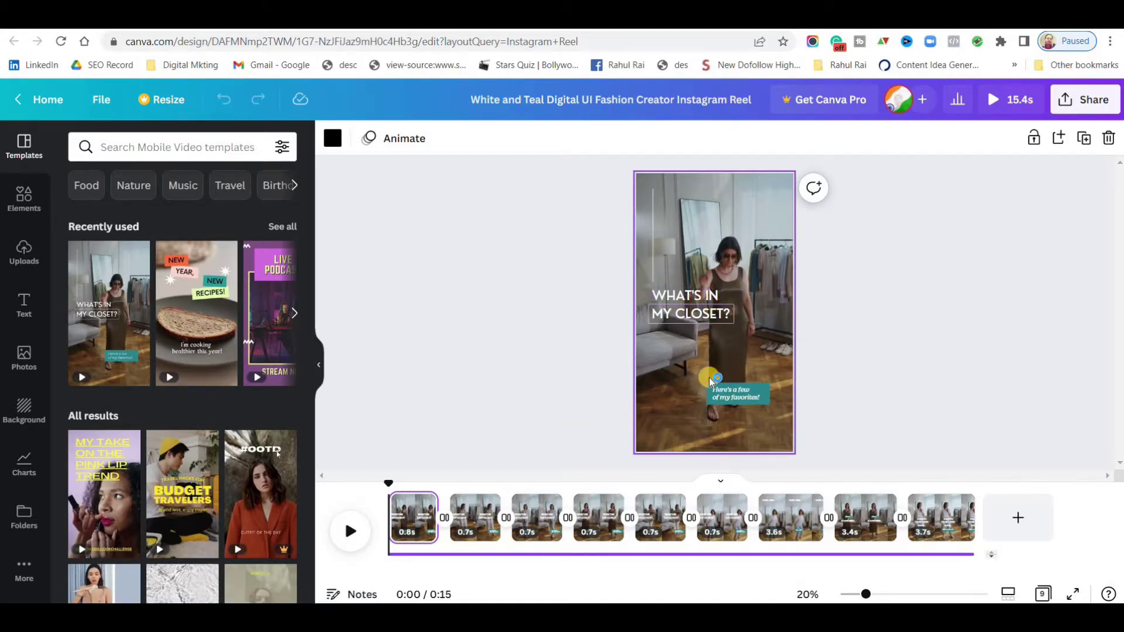
- Look over the reel's title text and the other mobile video templates, and open the sharing options for the design
{"action": "left_click", "coordinate": [685, 298]}
{"action": "left_click", "coordinate": [885, 260]}
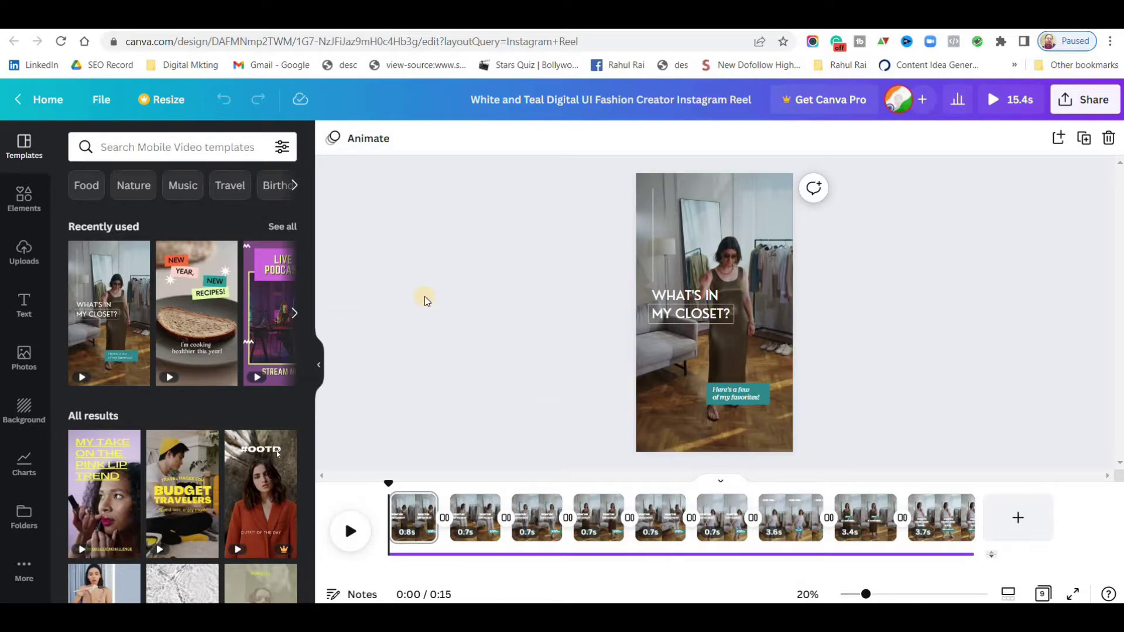
{"action": "scroll", "coordinate": [181, 444], "scroll_direction": "down", "scroll_amount": 3}
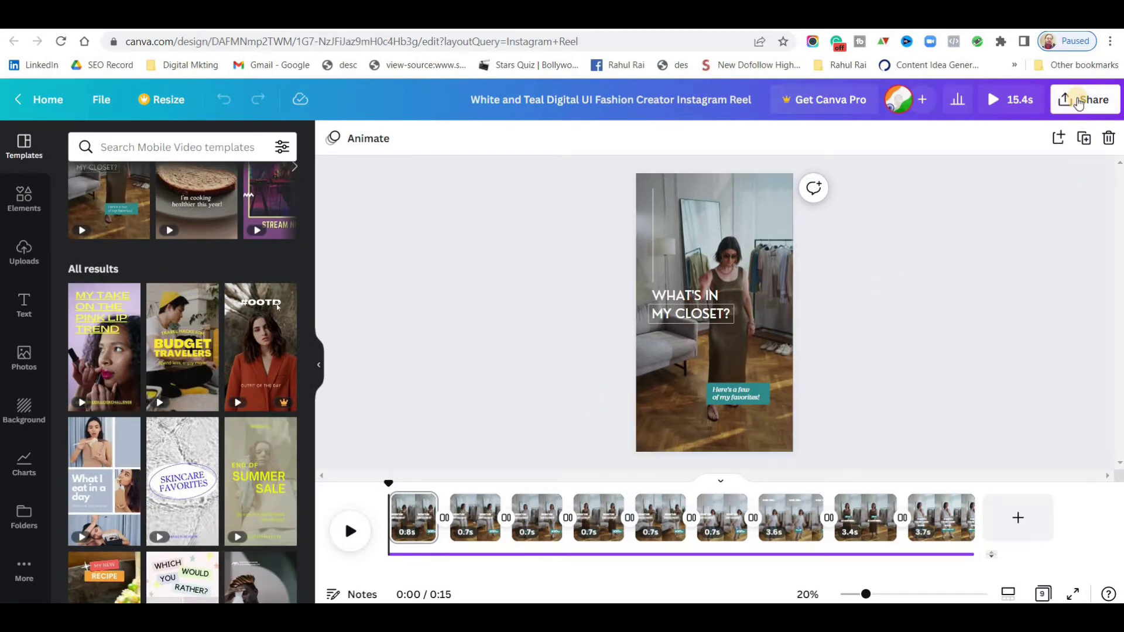
{"action": "left_click", "coordinate": [1078, 102]}
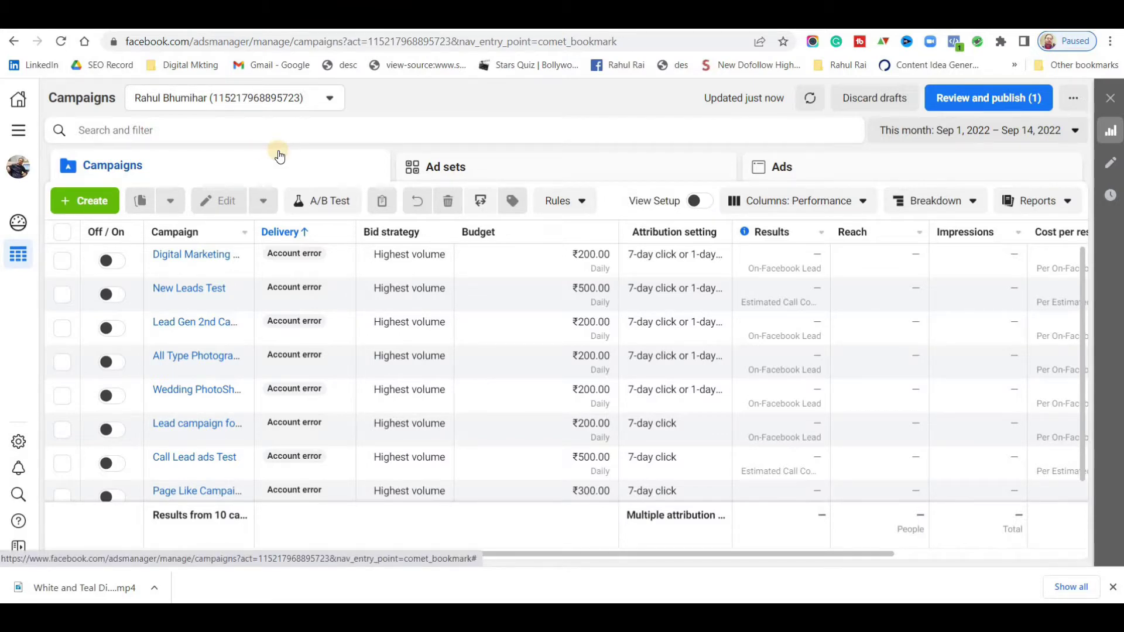
- Switch to Facebook Ads Manager and create a new campaign with the Traffic objective
{"action": "left_click", "coordinate": [75, 204]}
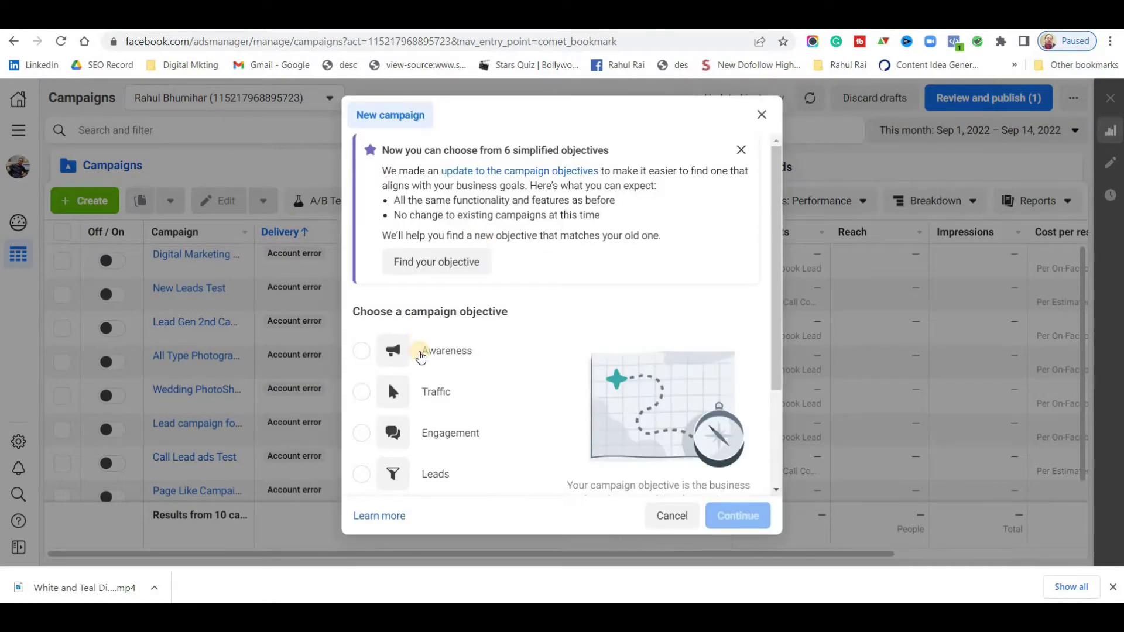
{"action": "scroll", "coordinate": [462, 300], "scroll_direction": "down", "scroll_amount": 1}
{"action": "scroll", "coordinate": [462, 299], "scroll_direction": "down", "scroll_amount": 1}
{"action": "scroll", "coordinate": [460, 321], "scroll_direction": "up", "scroll_amount": 3}
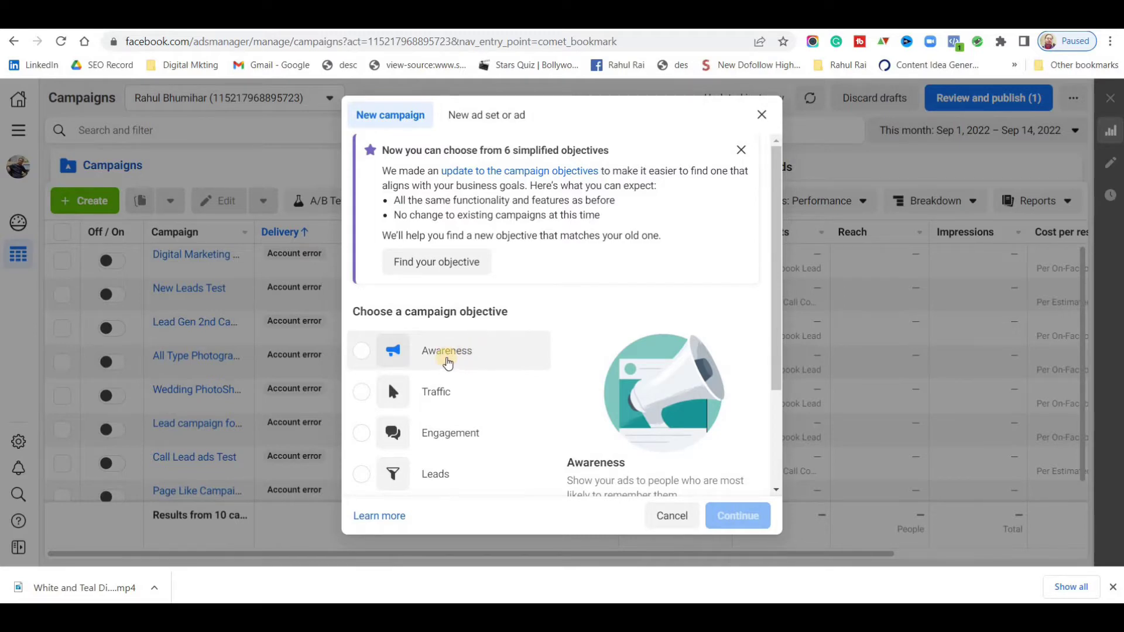
{"action": "scroll", "coordinate": [440, 387], "scroll_direction": "down", "scroll_amount": 1}
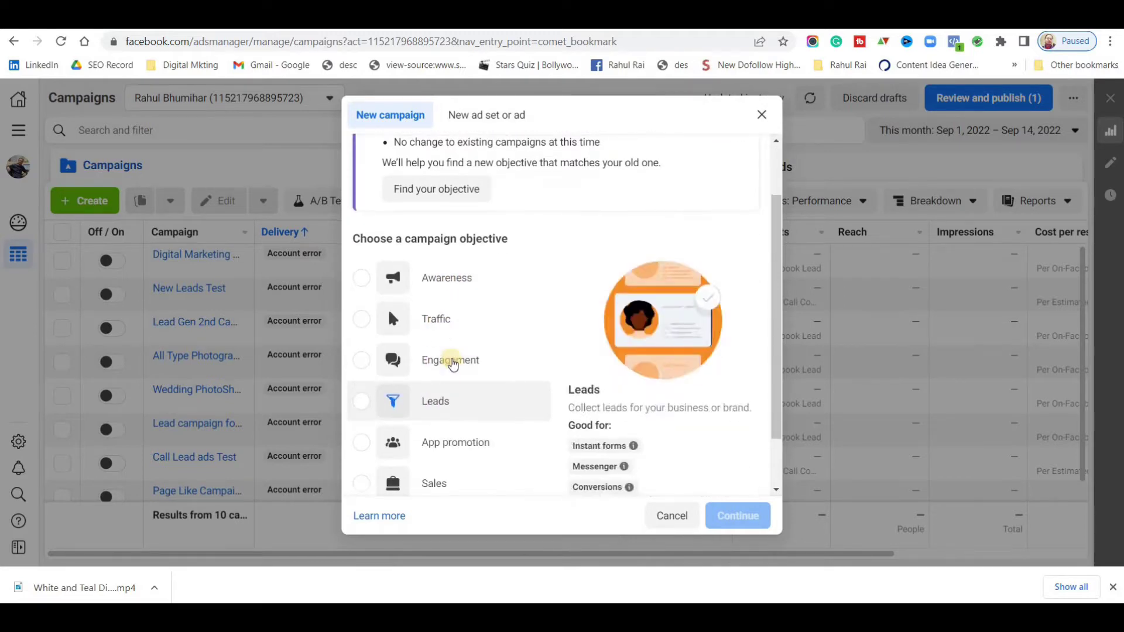
{"action": "scroll", "coordinate": [447, 383], "scroll_direction": "down", "scroll_amount": 1}
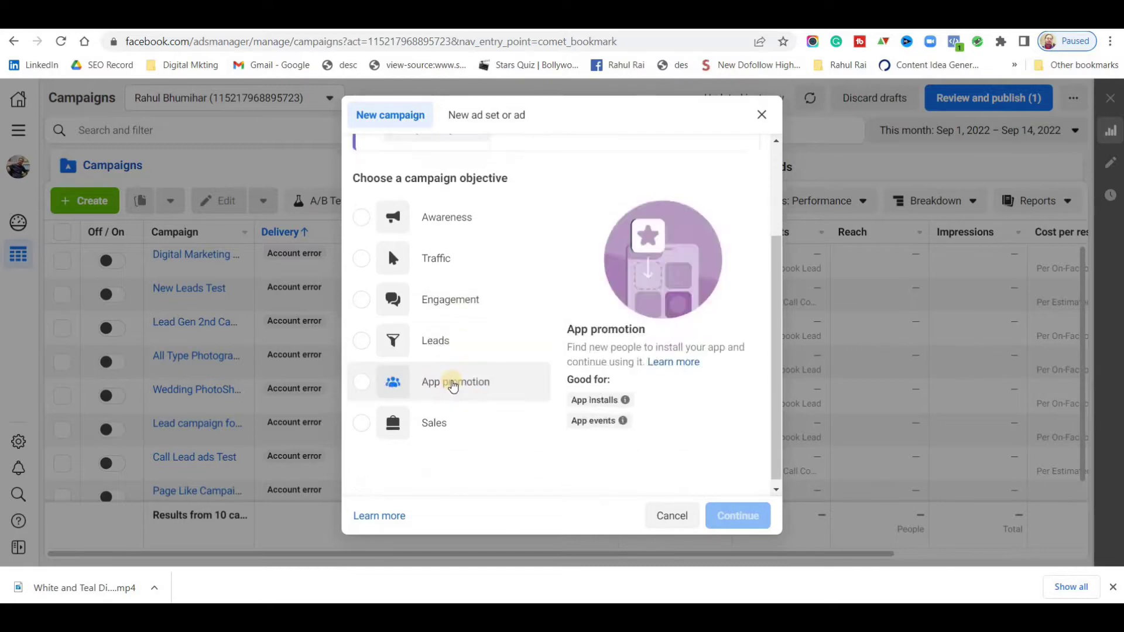
{"action": "scroll", "coordinate": [464, 375], "scroll_direction": "up", "scroll_amount": 1}
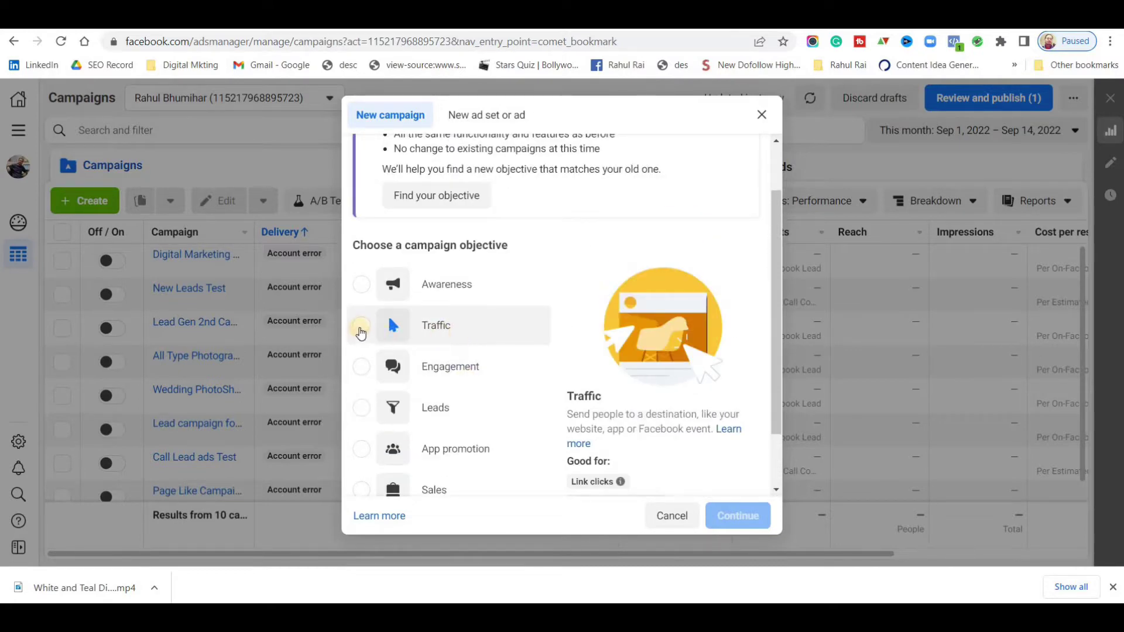
{"action": "left_click", "coordinate": [361, 327]}
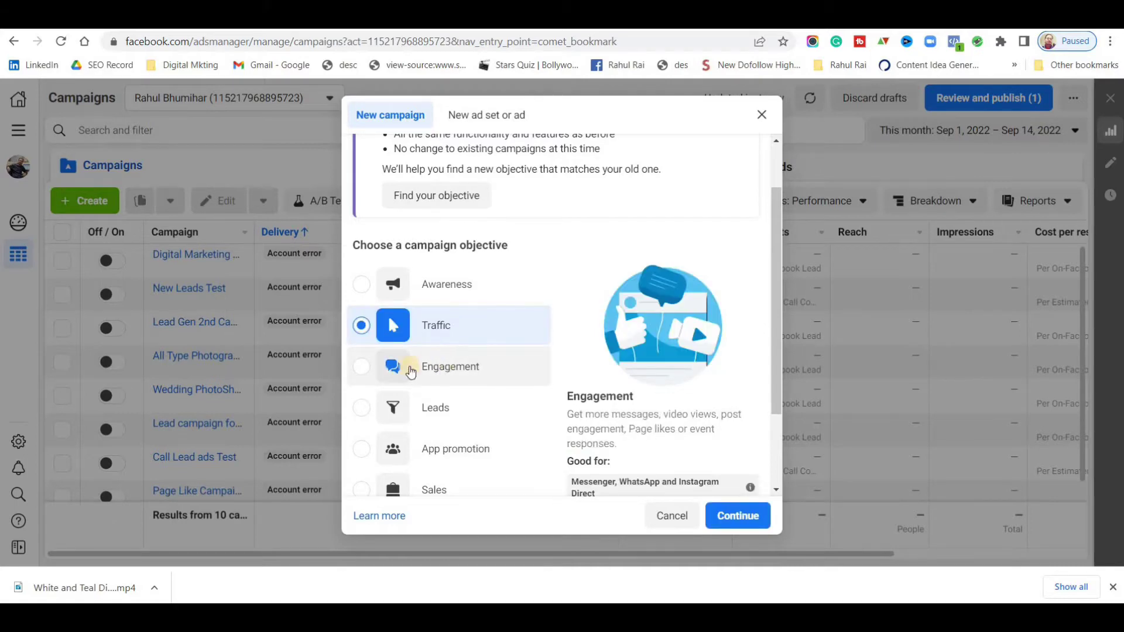
{"action": "left_click", "coordinate": [362, 368]}
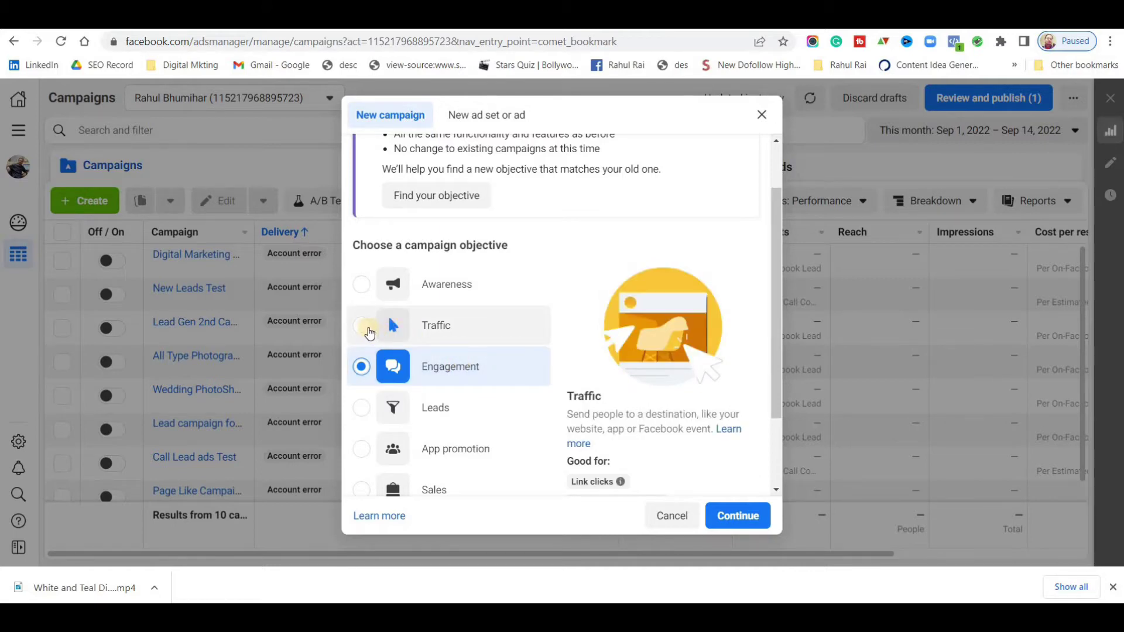
{"action": "left_click", "coordinate": [363, 327]}
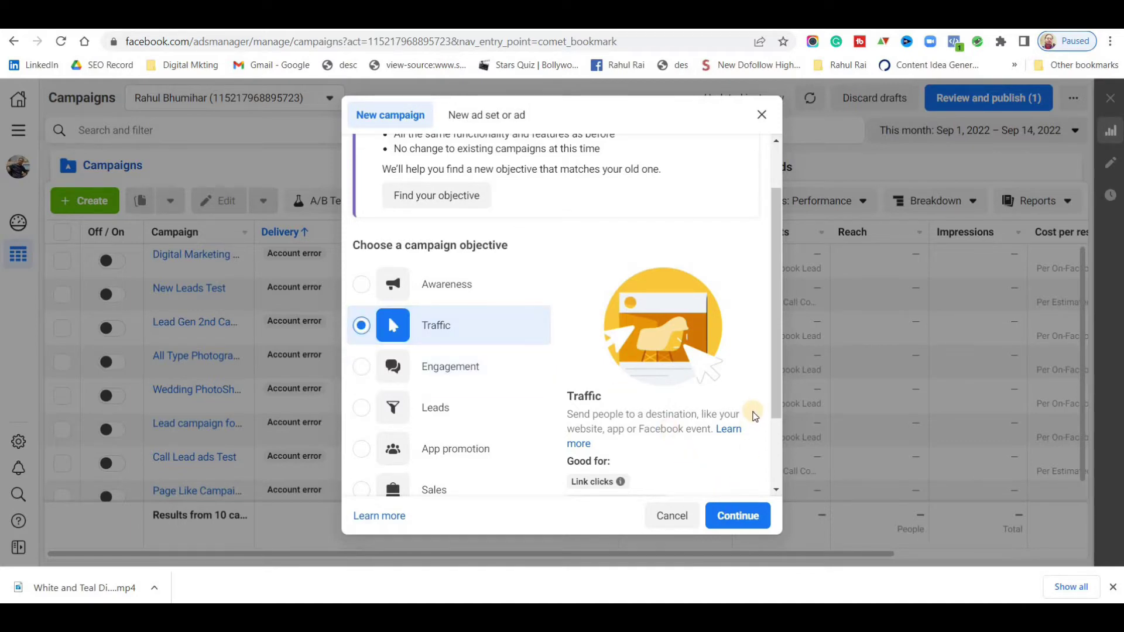
{"action": "scroll", "coordinate": [750, 414], "scroll_direction": "down", "scroll_amount": 2}
{"action": "left_click", "coordinate": [737, 518]}
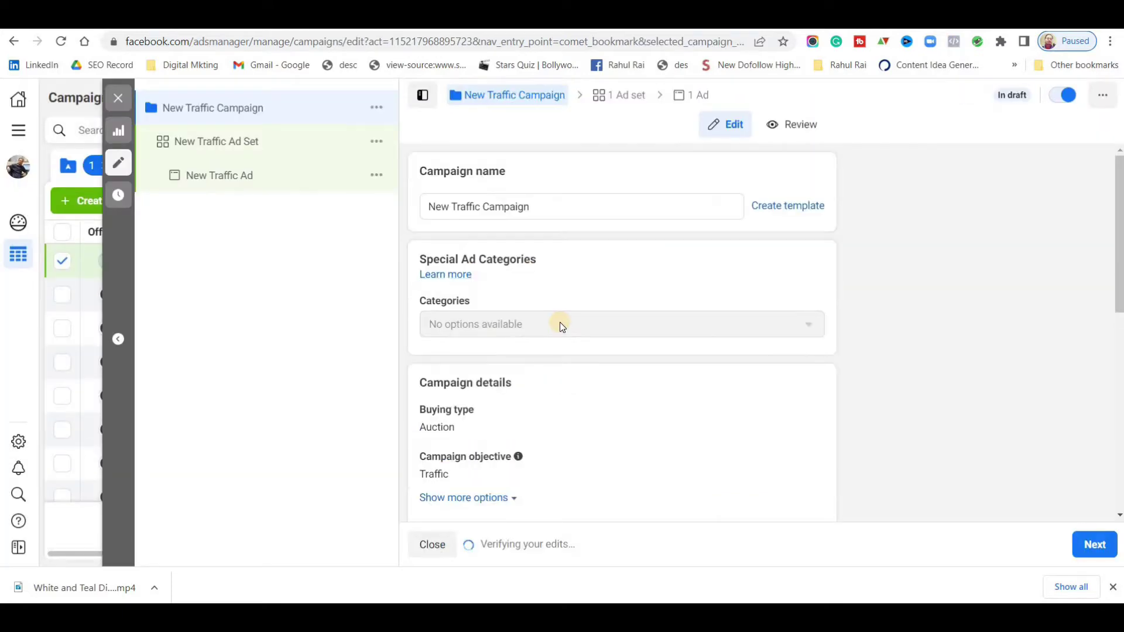
- Rename the new traffic campaign as "Reel test ads"
{"action": "left_click", "coordinate": [558, 205]}
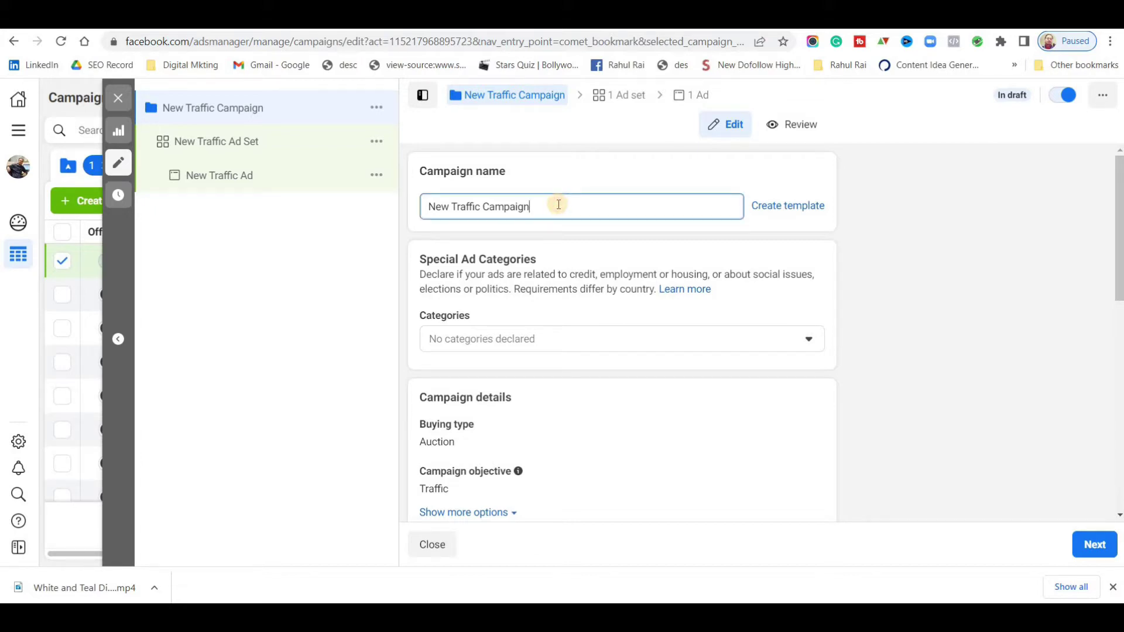
{"action": "triple_click", "coordinate": [430, 206]}
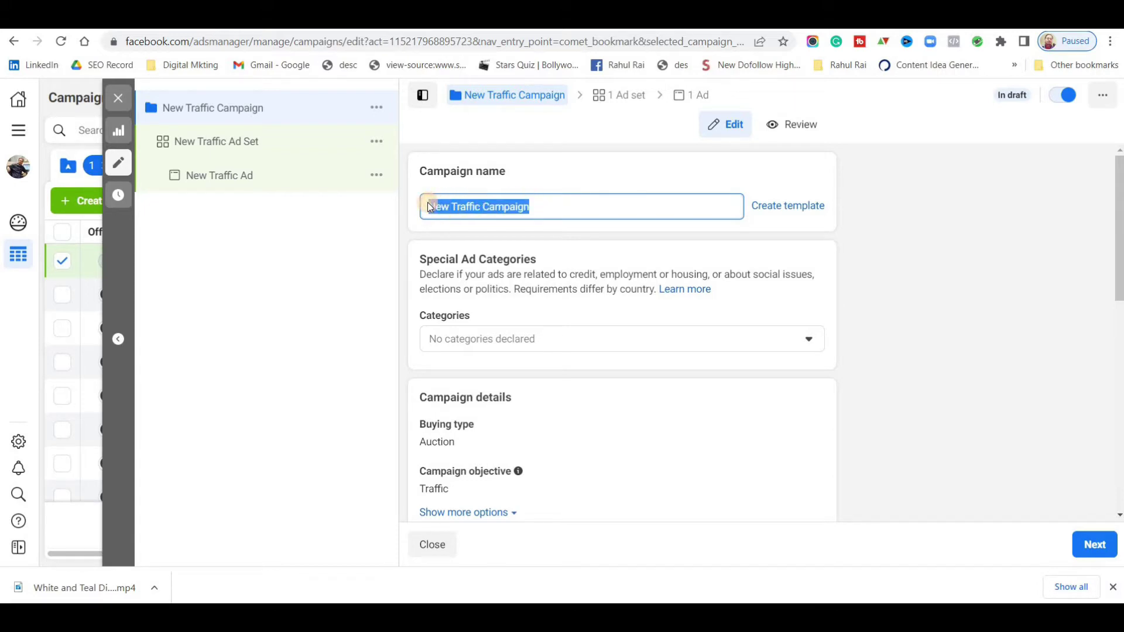
{"action": "type", "text": "Reel test ads"}
- Set the campaign's daily budget to 200 INR
{"action": "scroll", "coordinate": [576, 319], "scroll_direction": "down", "scroll_amount": 2}
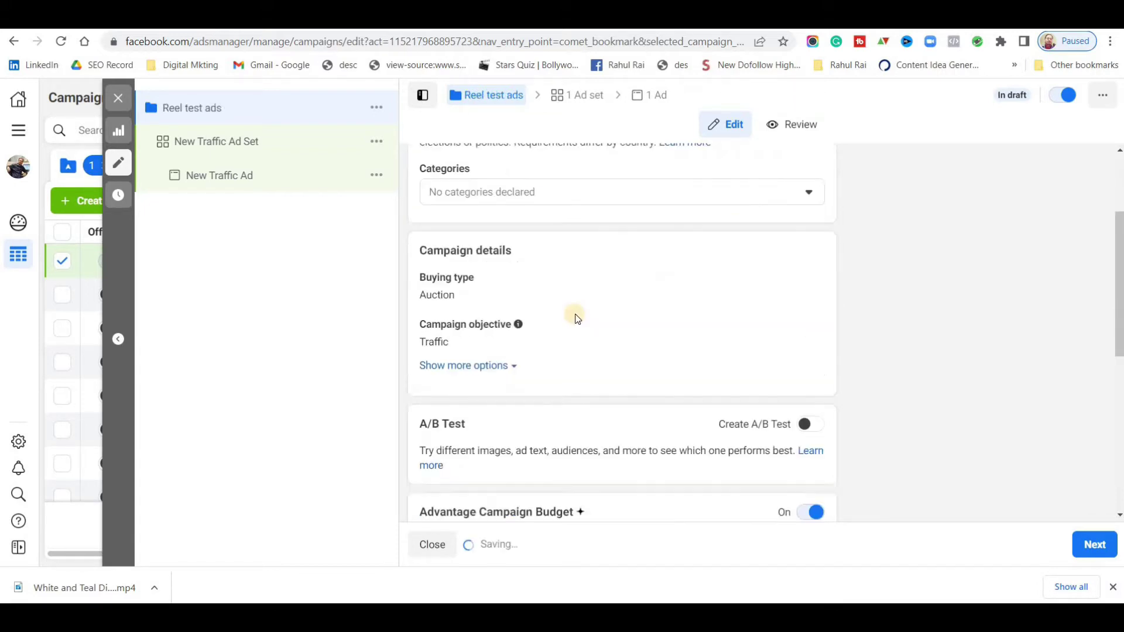
{"action": "scroll", "coordinate": [577, 319], "scroll_direction": "down", "scroll_amount": 6}
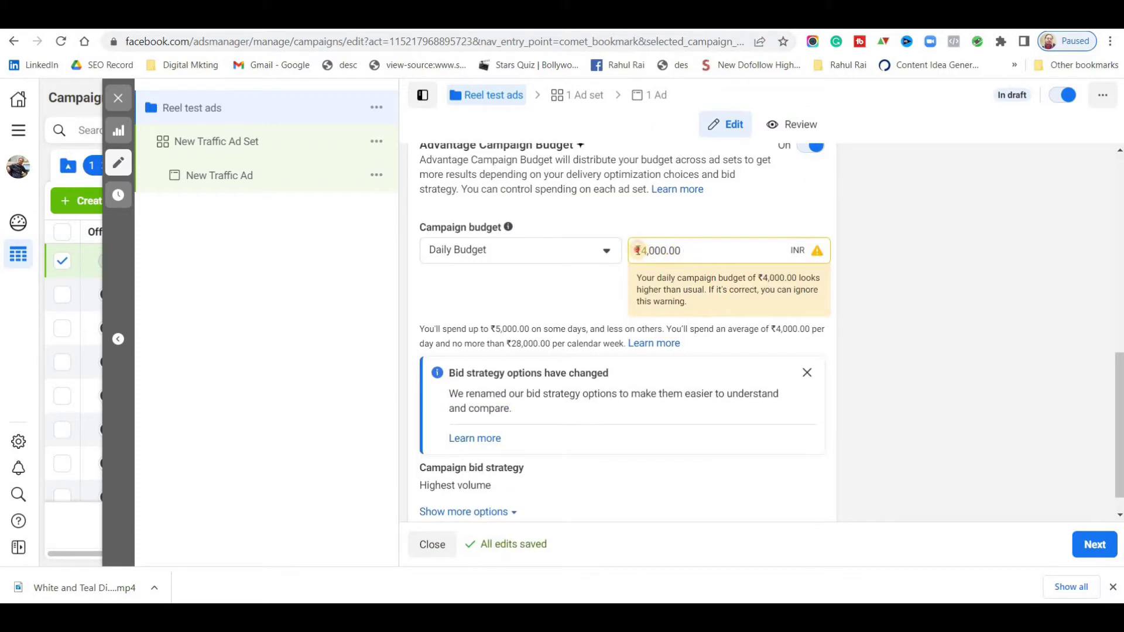
{"action": "triple_click", "coordinate": [638, 250]}
{"action": "type", "text": "200"}
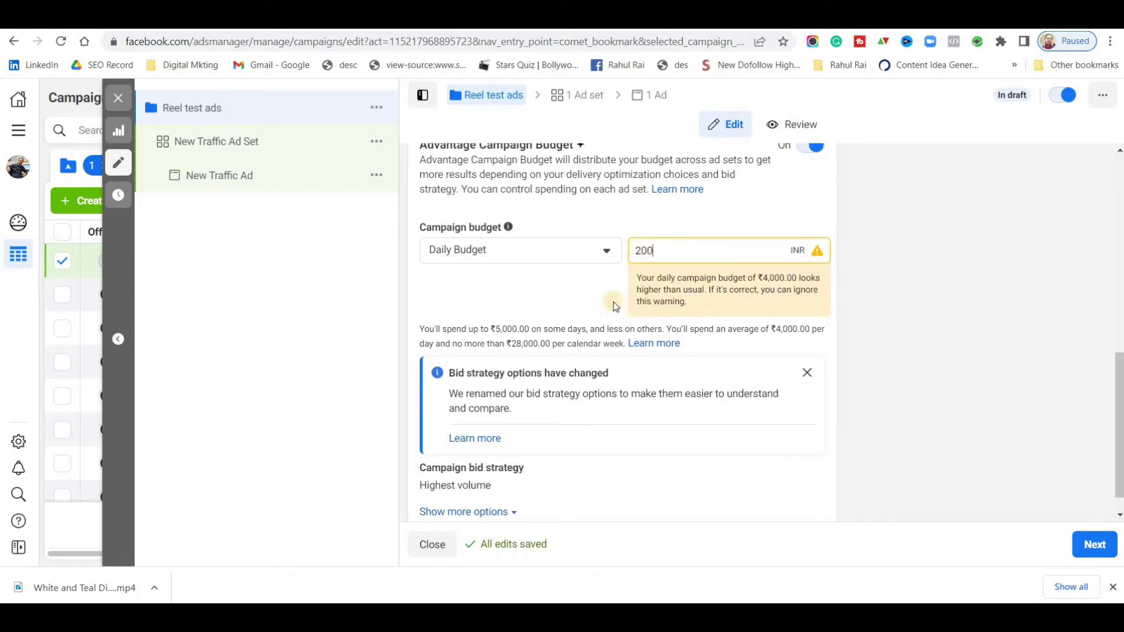
{"action": "left_click", "coordinate": [580, 292]}
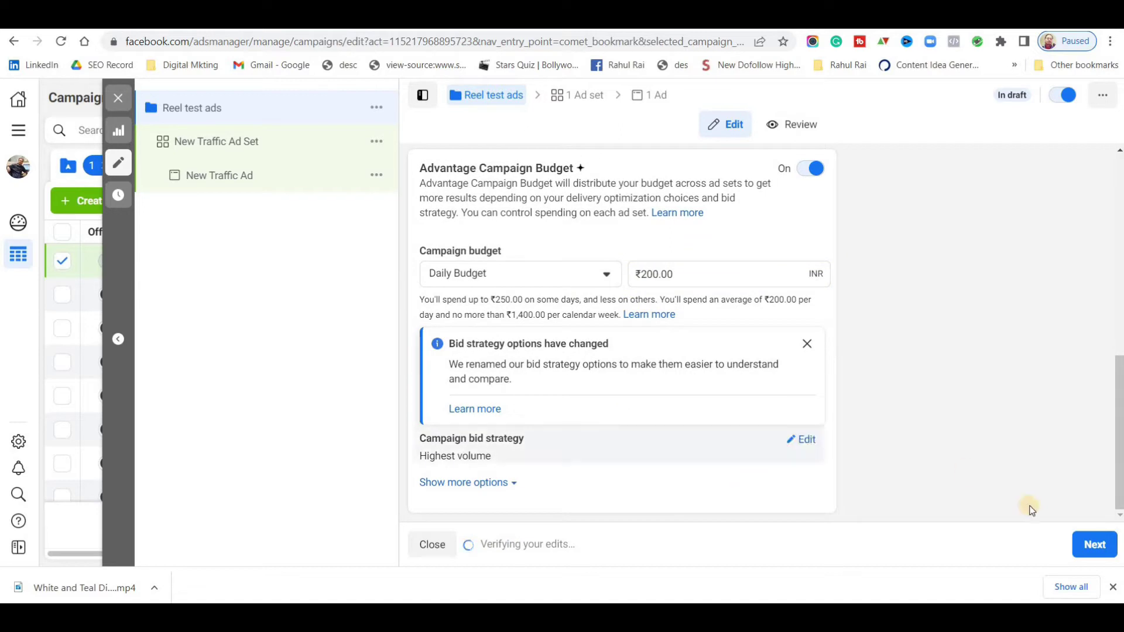
- Continue to the ad set settings and choose Website as the conversion location
{"action": "left_click", "coordinate": [1088, 545]}
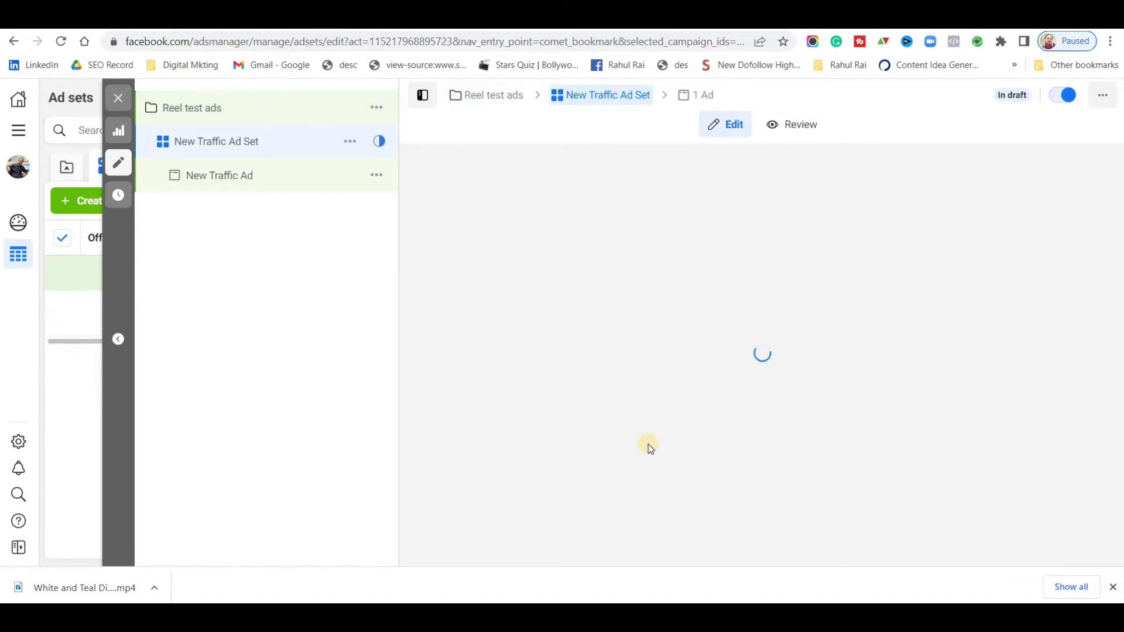
{"action": "scroll", "coordinate": [571, 310], "scroll_direction": "down", "scroll_amount": 3}
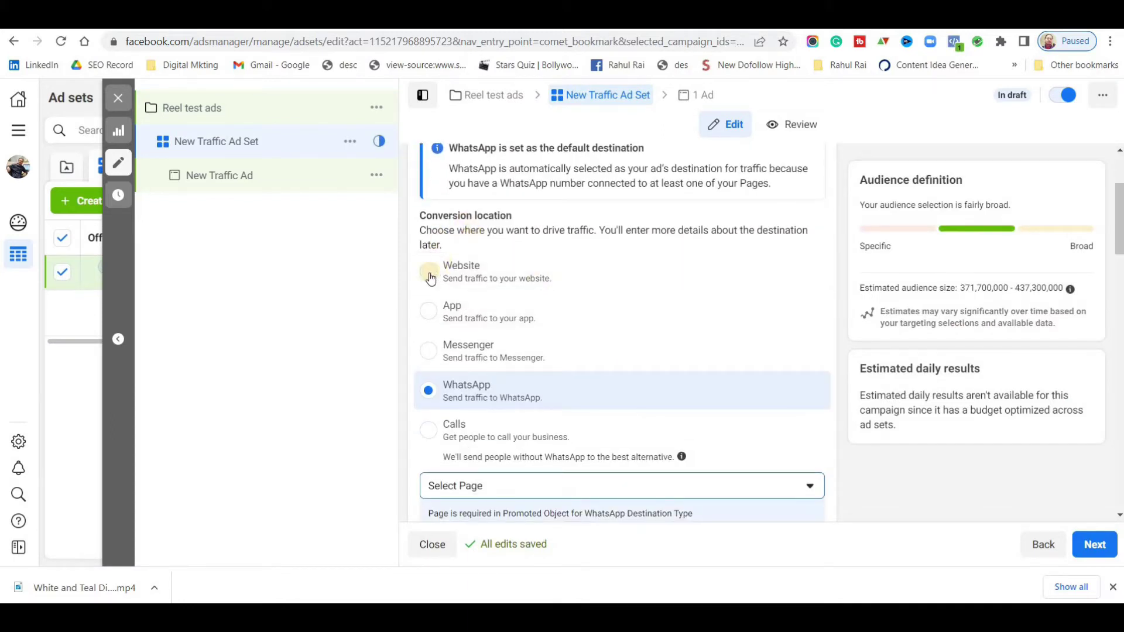
{"action": "left_click", "coordinate": [430, 274]}
- Edit the new audience's locations and replace India with the state of Delhi, India
{"action": "scroll", "coordinate": [685, 279], "scroll_direction": "down", "scroll_amount": 5}
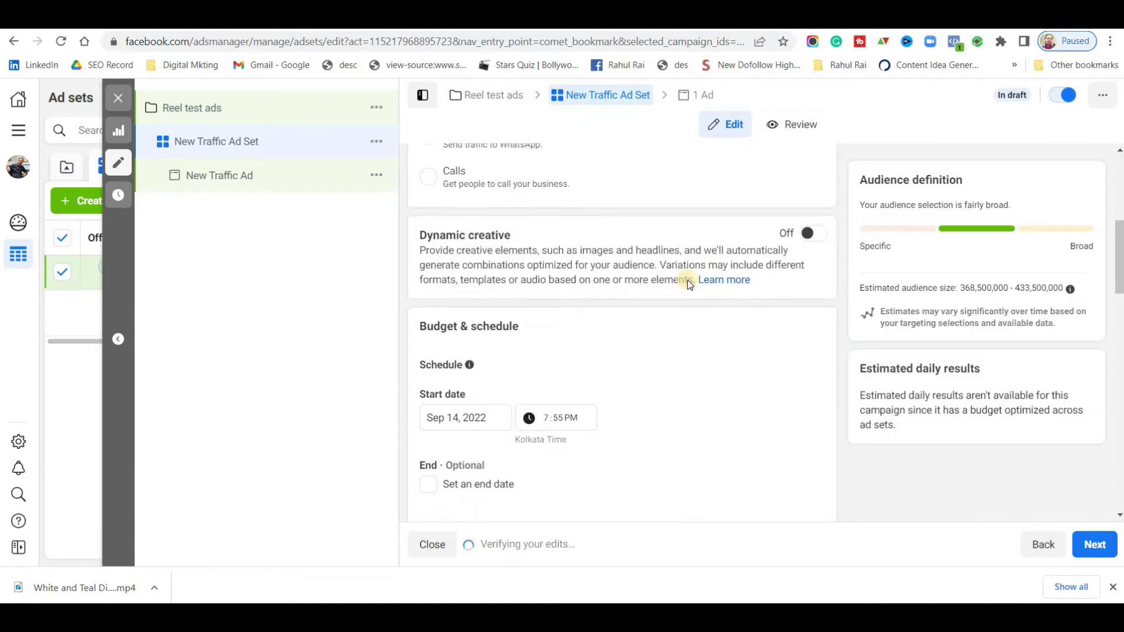
{"action": "scroll", "coordinate": [680, 279], "scroll_direction": "down", "scroll_amount": 7}
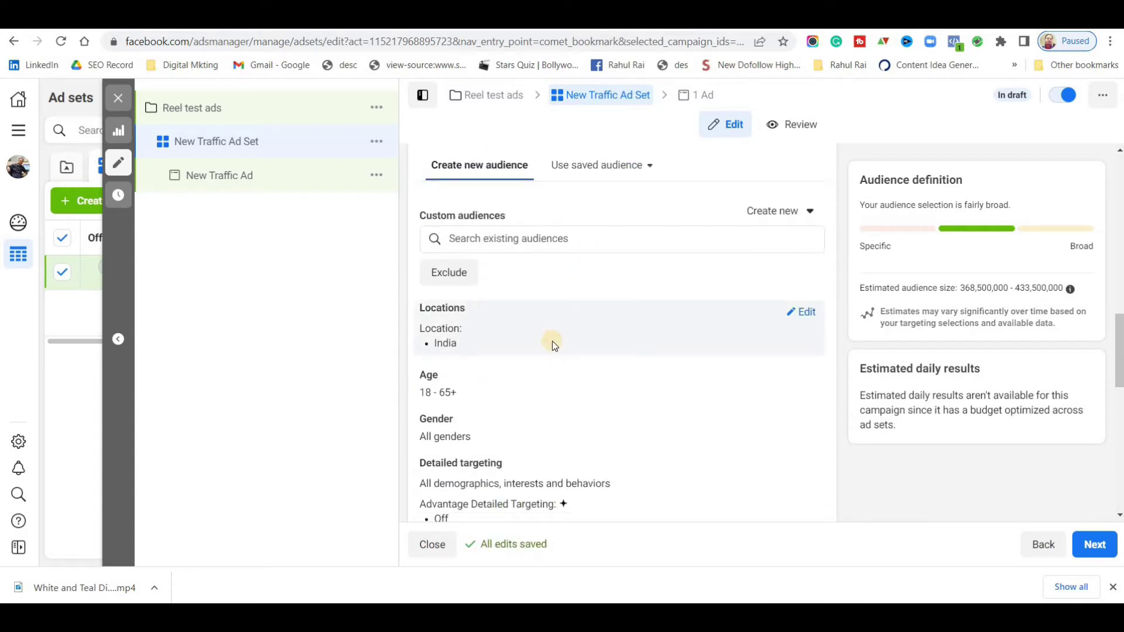
{"action": "scroll", "coordinate": [546, 335], "scroll_direction": "down", "scroll_amount": 2}
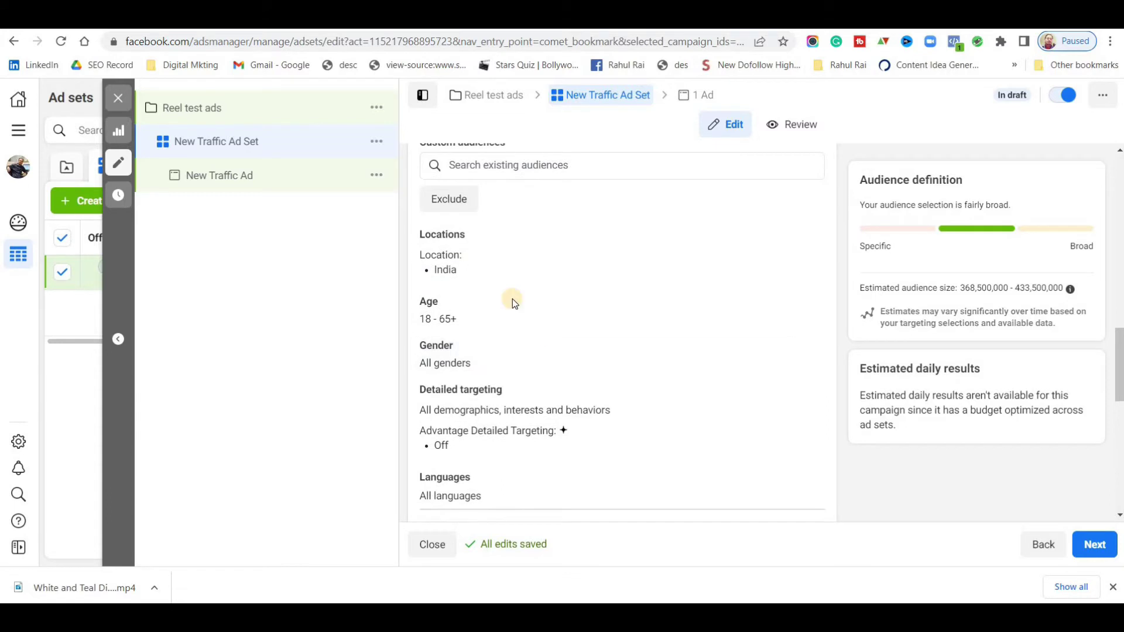
{"action": "scroll", "coordinate": [543, 325], "scroll_direction": "up", "scroll_amount": 2}
{"action": "scroll", "coordinate": [546, 332], "scroll_direction": "up", "scroll_amount": 2}
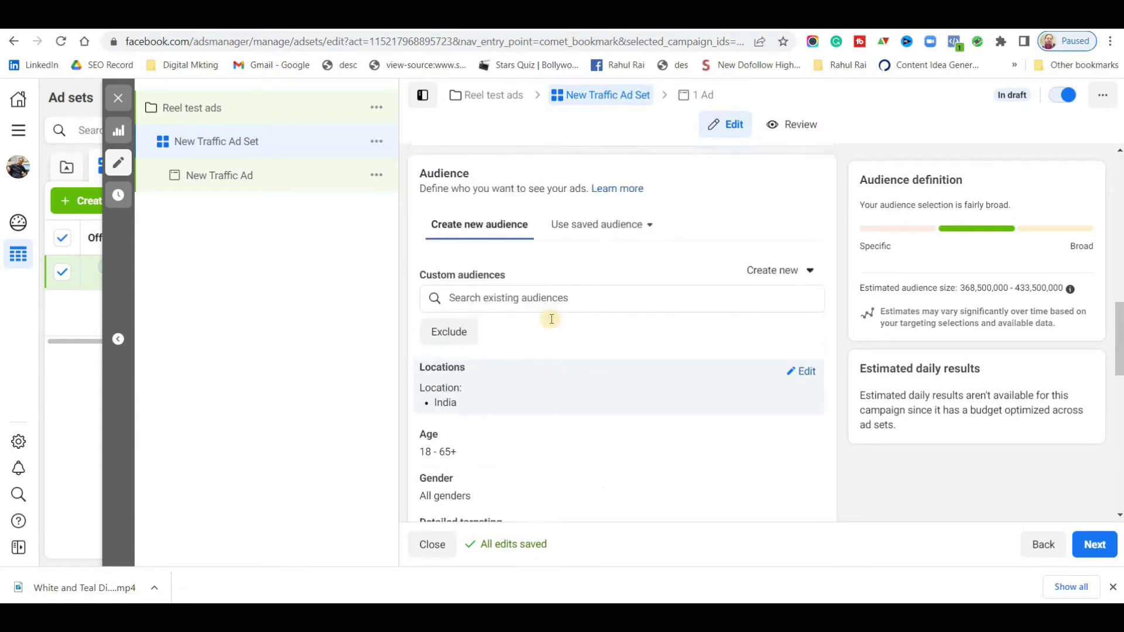
{"action": "scroll", "coordinate": [554, 323], "scroll_direction": "down", "scroll_amount": 2}
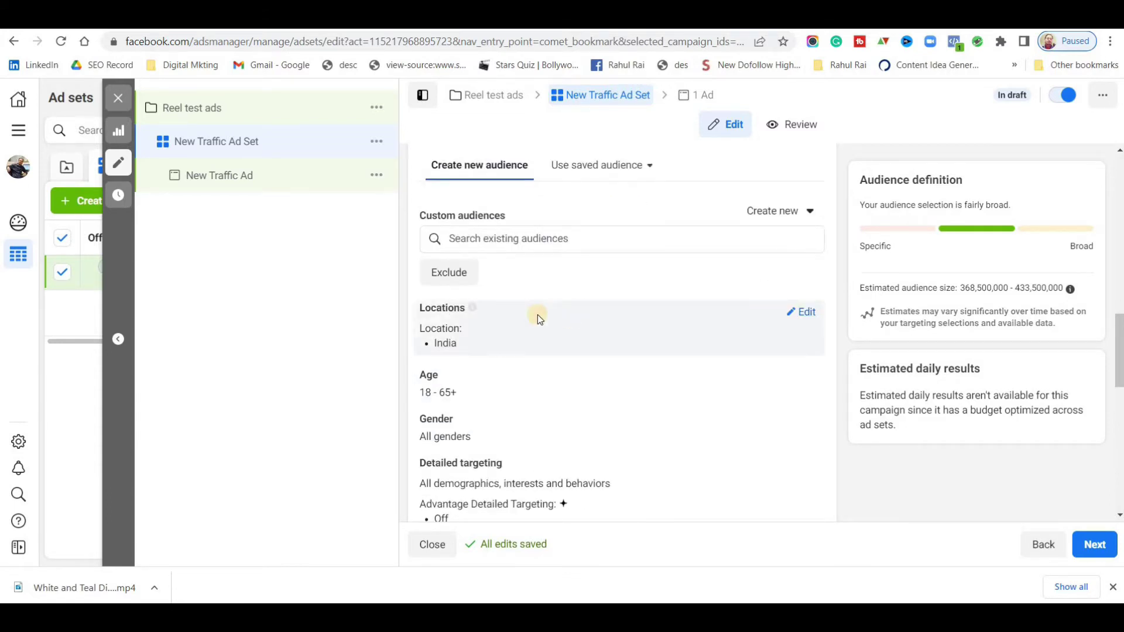
{"action": "left_click", "coordinate": [806, 314]}
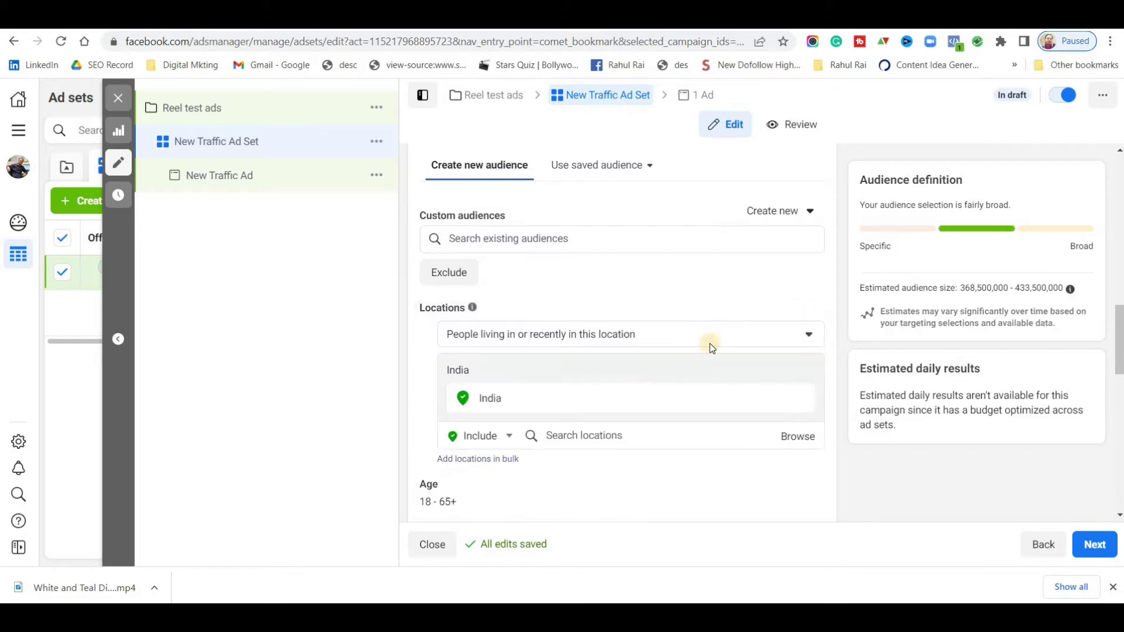
{"action": "left_click", "coordinate": [809, 334]}
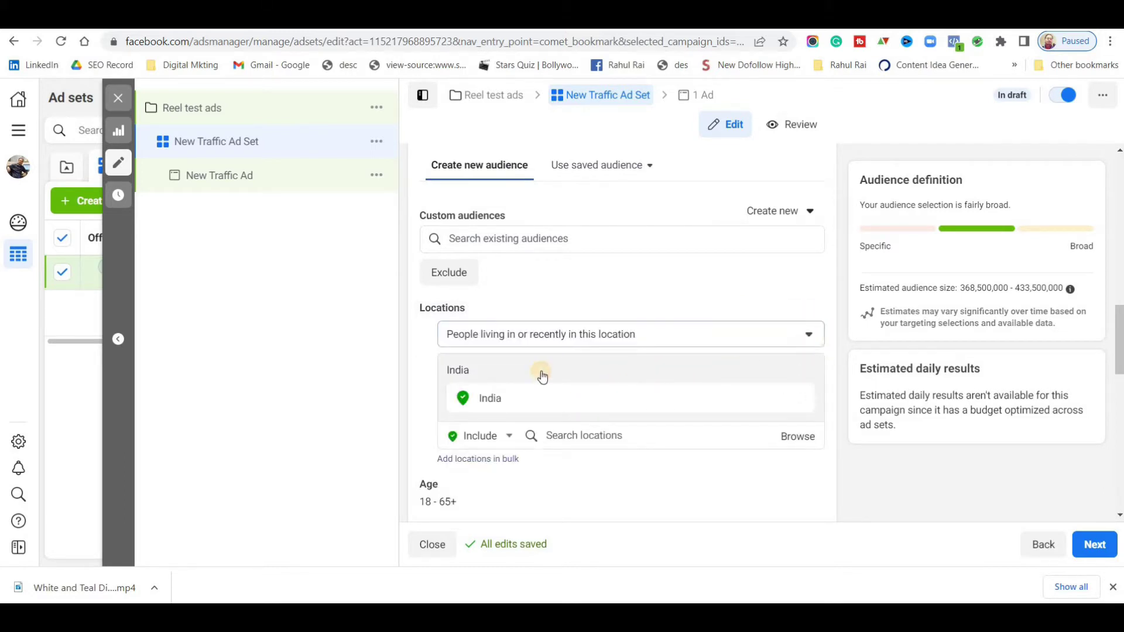
{"action": "left_click", "coordinate": [594, 303]}
{"action": "scroll", "coordinate": [521, 388], "scroll_direction": "down", "scroll_amount": 4}
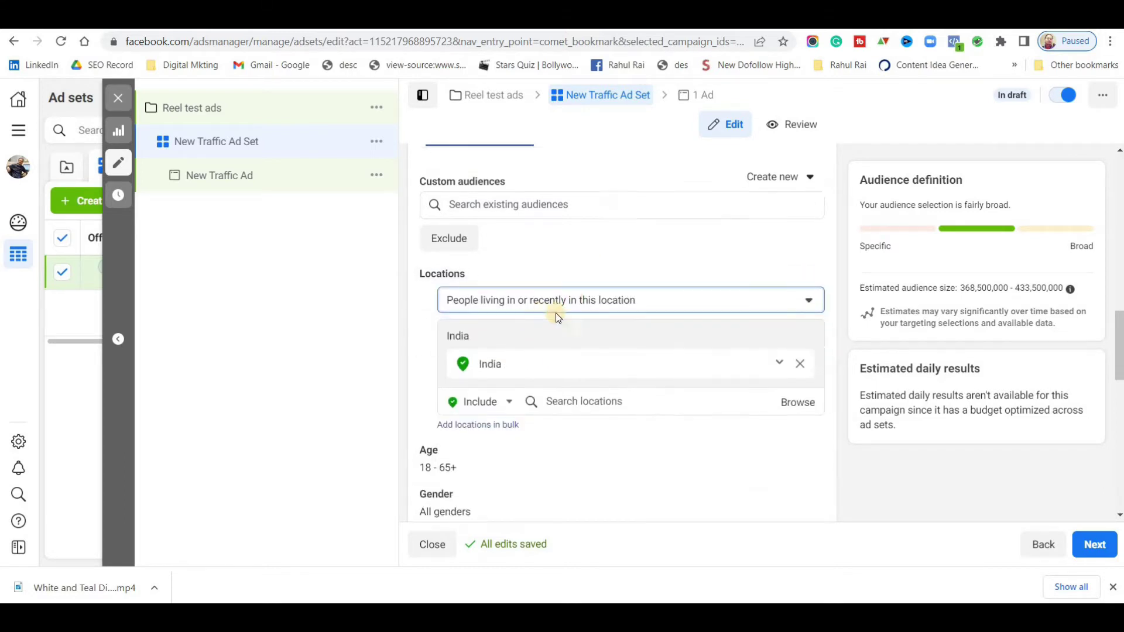
{"action": "left_click", "coordinate": [576, 289]}
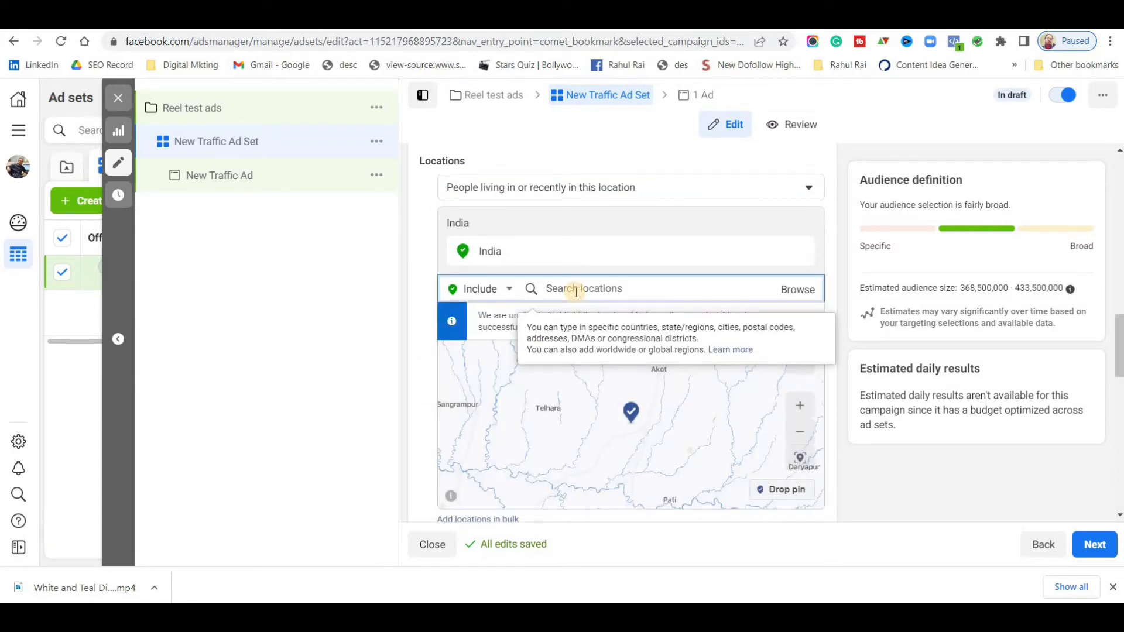
{"action": "type", "text": "delhi"}
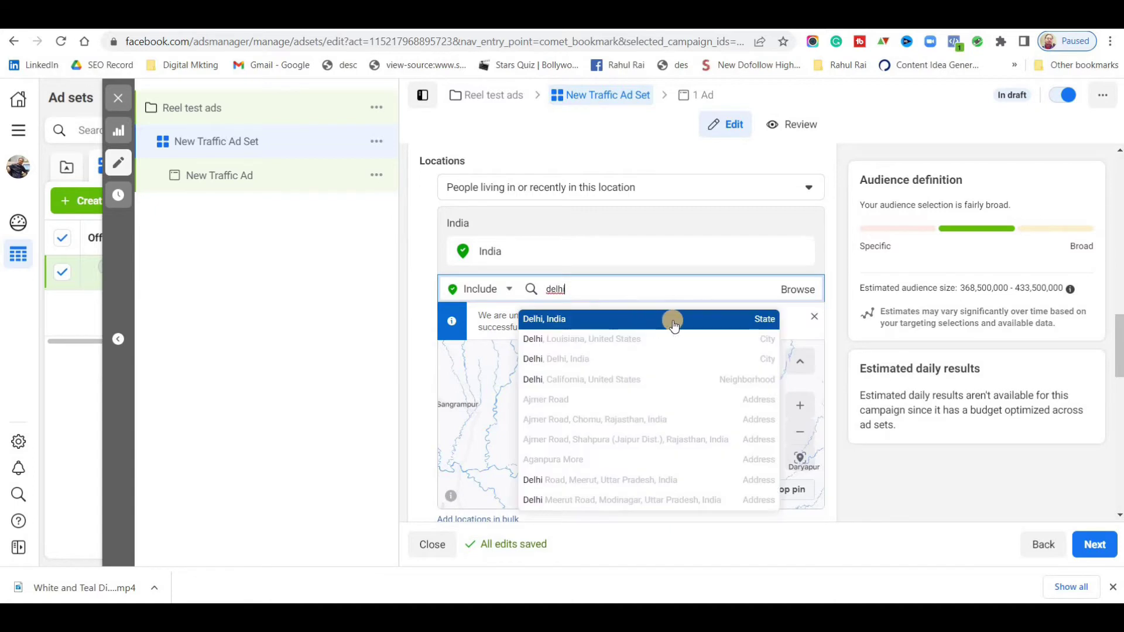
{"action": "left_click", "coordinate": [668, 319]}
- Add Noida, Uttar Pradesh as a second included audience location
{"action": "type", "text": "n"}
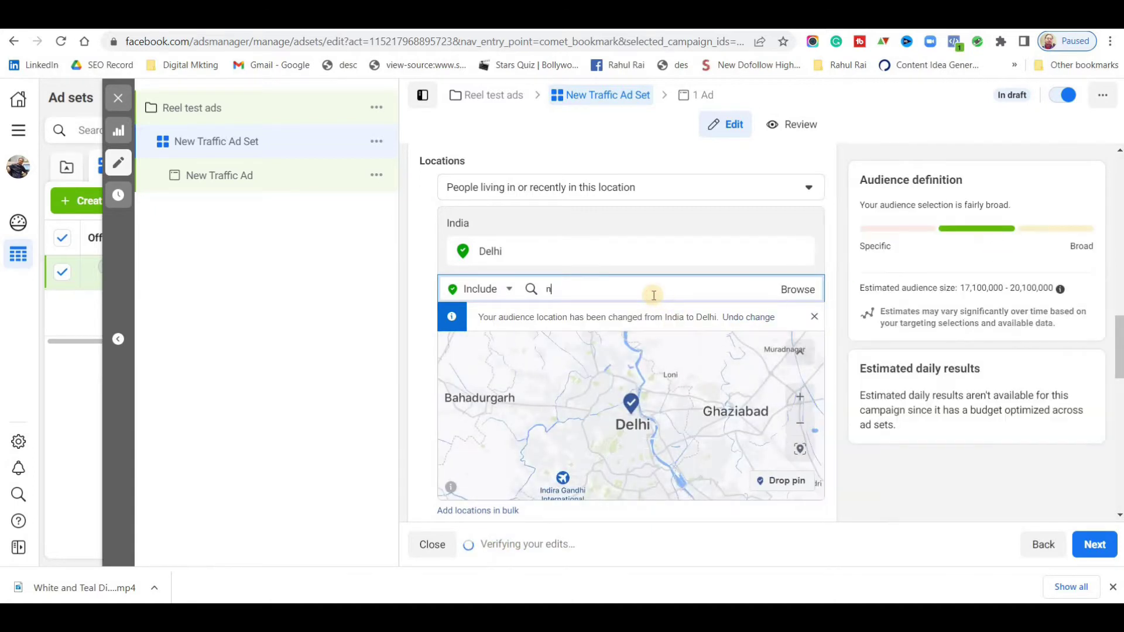
{"action": "type", "text": "oida"}
{"action": "left_click", "coordinate": [607, 321]}
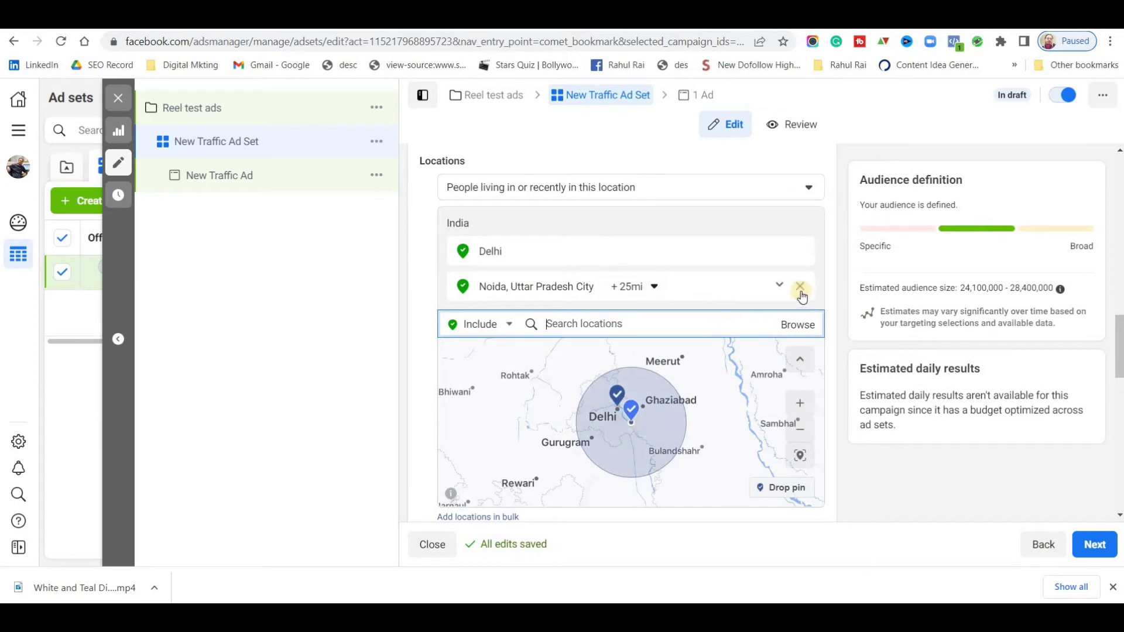
- Set the audience's age range to 20–40
{"action": "scroll", "coordinate": [754, 287], "scroll_direction": "down", "scroll_amount": 4}
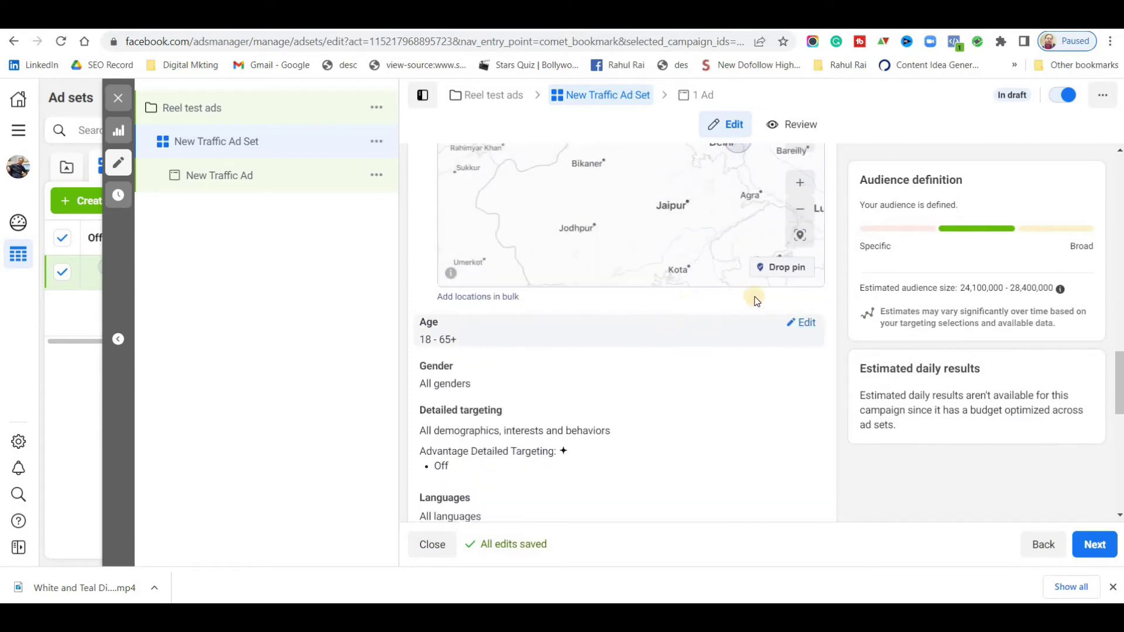
{"action": "left_click", "coordinate": [805, 323]}
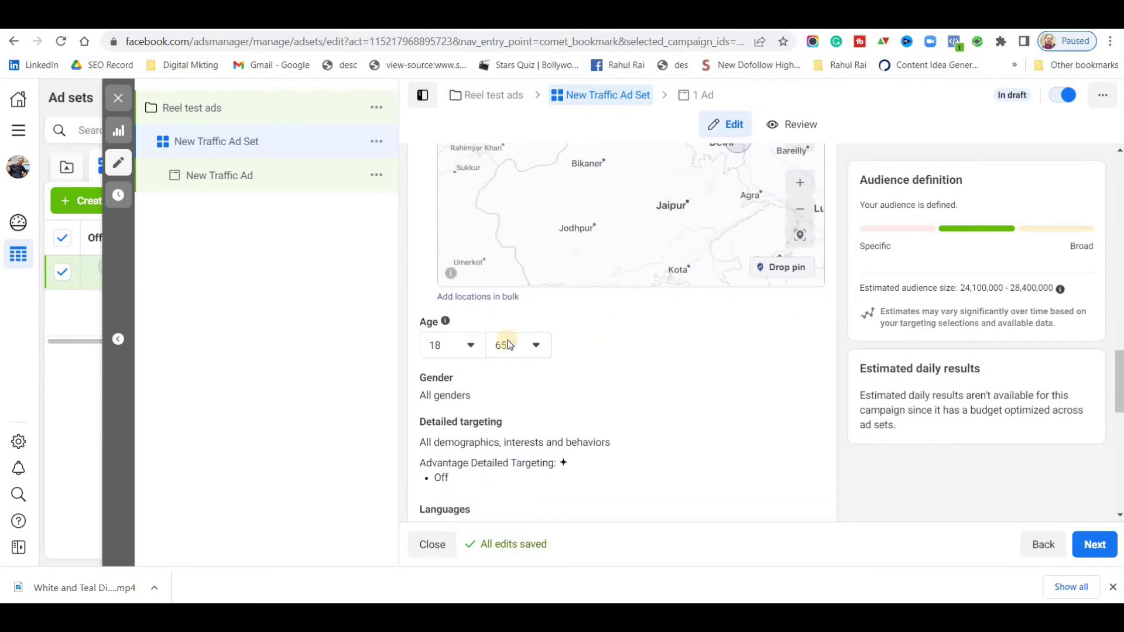
{"action": "left_click", "coordinate": [469, 355]}
{"action": "scroll", "coordinate": [451, 468], "scroll_direction": "down", "scroll_amount": 1}
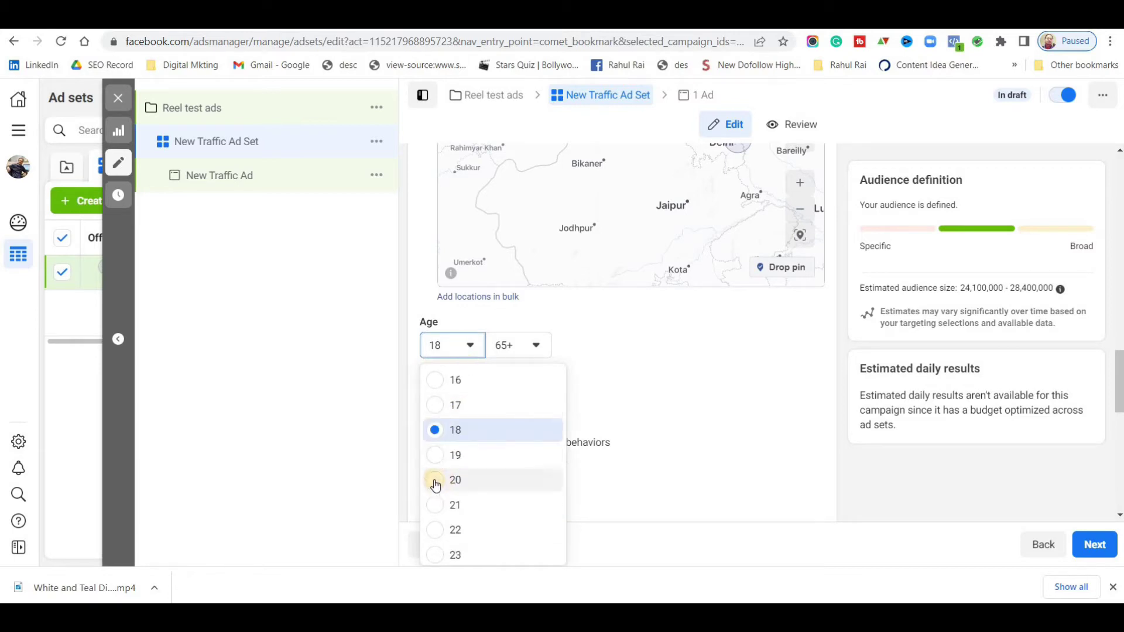
{"action": "left_click", "coordinate": [440, 480]}
{"action": "left_click", "coordinate": [522, 353]}
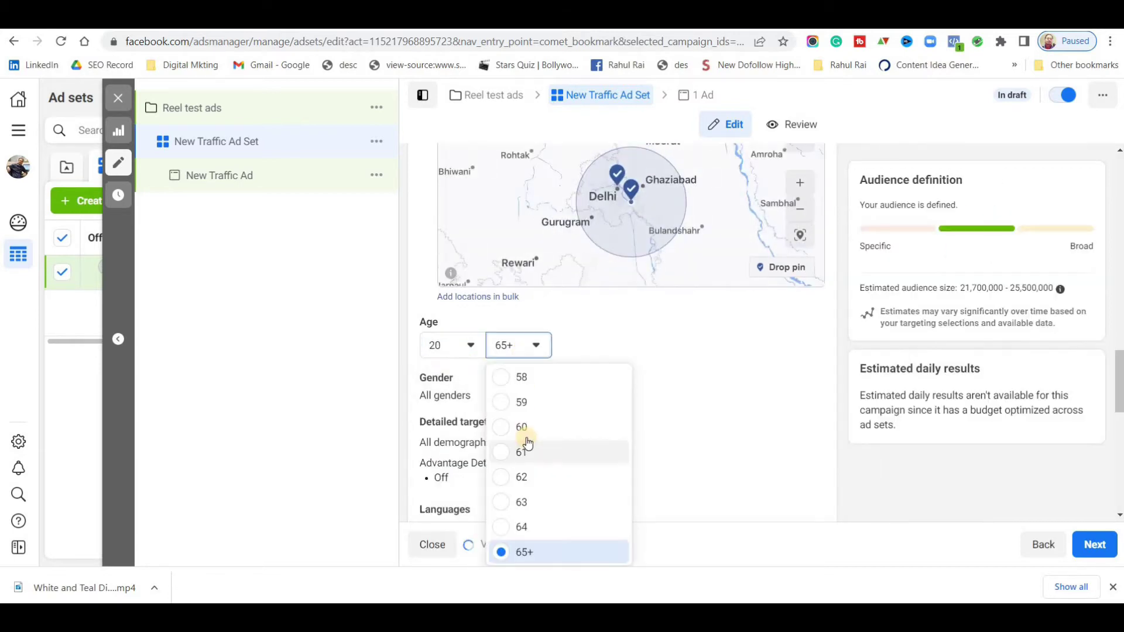
{"action": "scroll", "coordinate": [526, 442], "scroll_direction": "up", "scroll_amount": 3}
{"action": "key", "text": "4"}
{"action": "key", "text": "Return"}
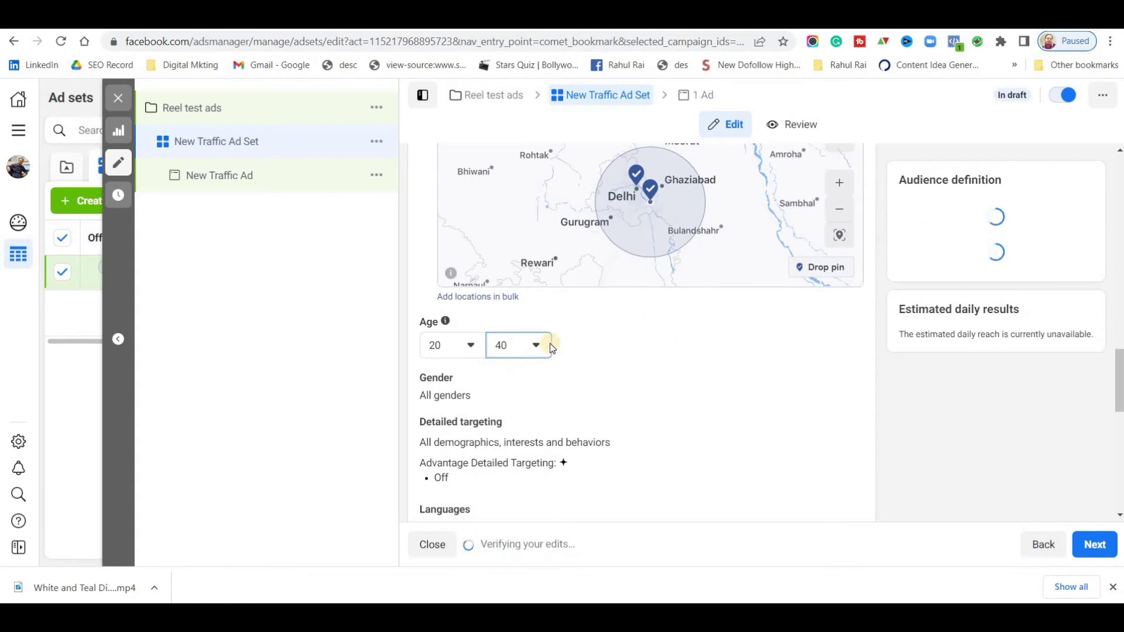
- Restrict the audience's gender to Women
{"action": "scroll", "coordinate": [799, 315], "scroll_direction": "down", "scroll_amount": 1}
{"action": "left_click", "coordinate": [797, 310]}
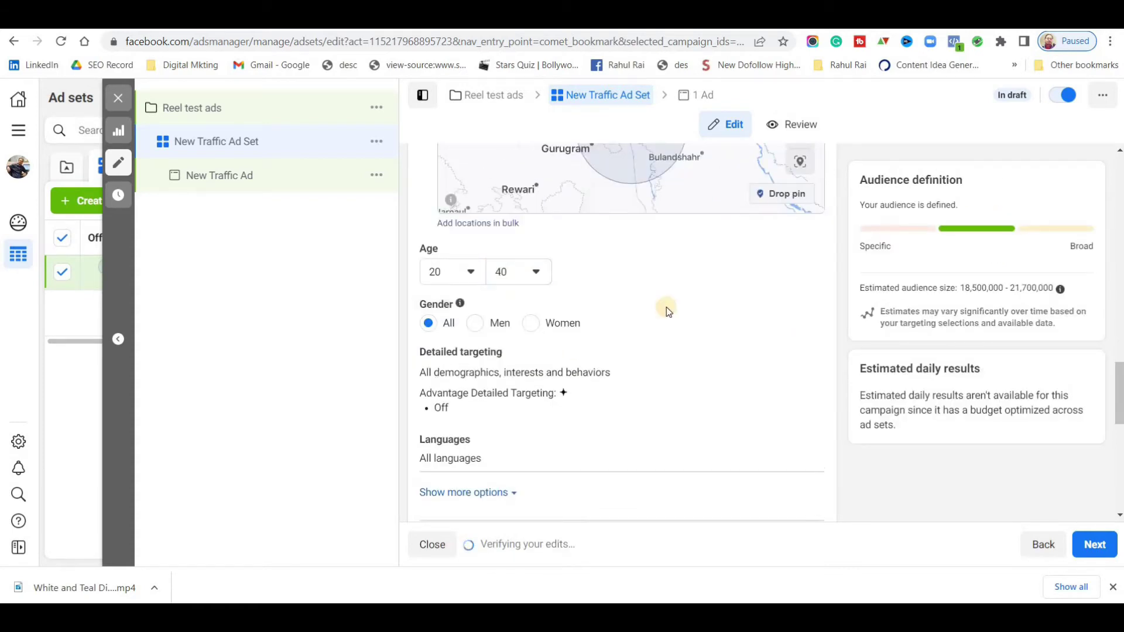
{"action": "left_click", "coordinate": [532, 323]}
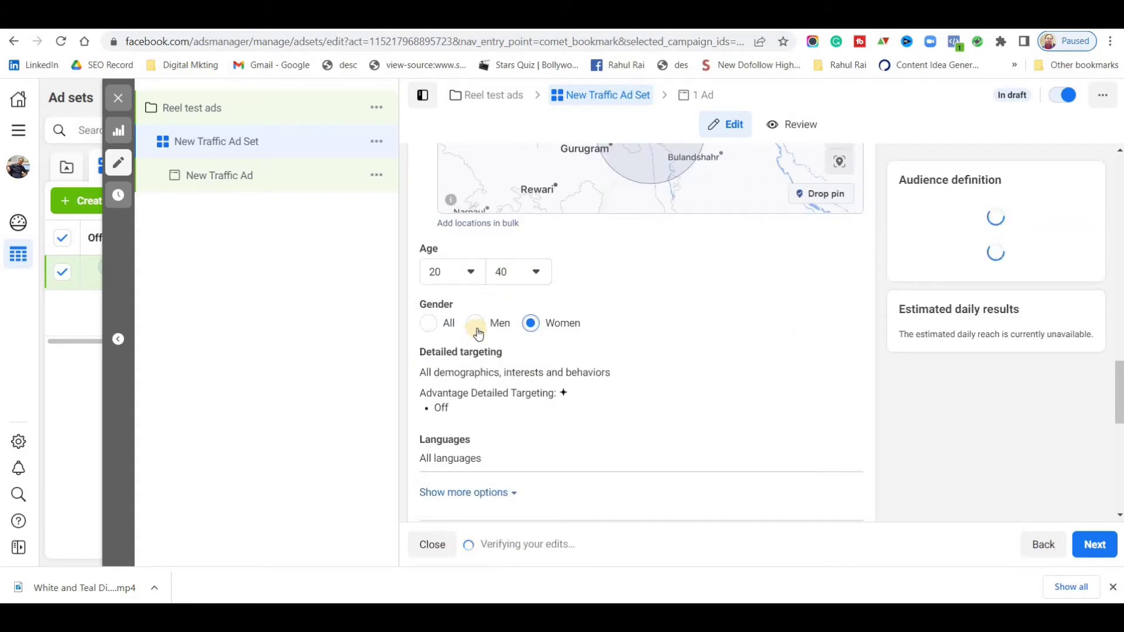
- Edit the detailed targeting, search for "dress" and add the Party dress interest
{"action": "scroll", "coordinate": [642, 326], "scroll_direction": "down", "scroll_amount": 2}
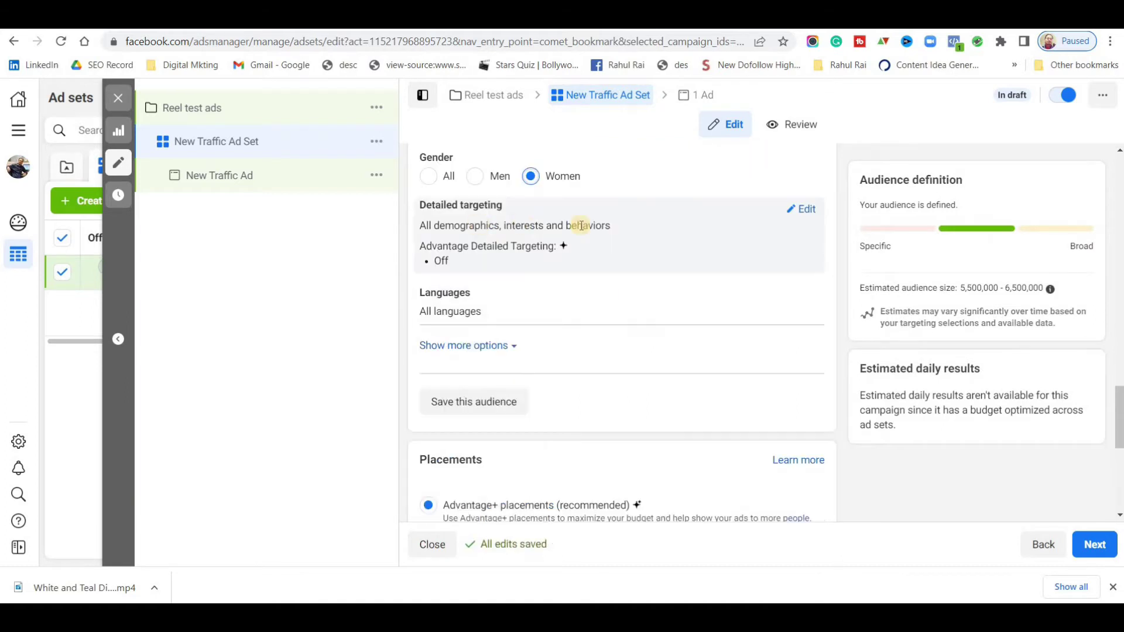
{"action": "left_click", "coordinate": [805, 207]}
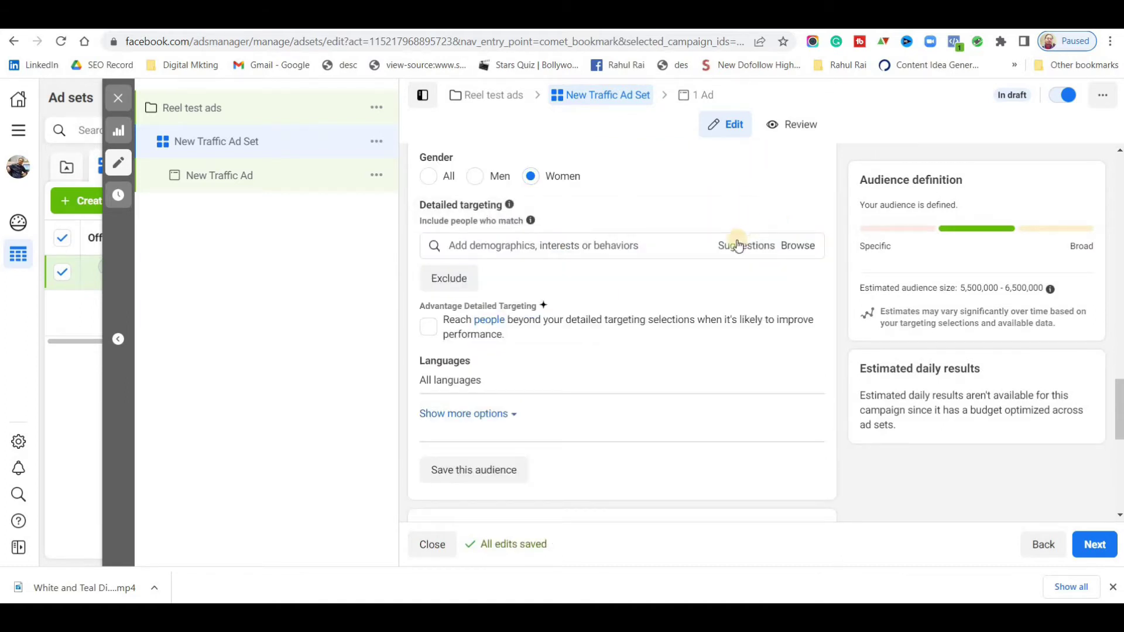
{"action": "left_click", "coordinate": [612, 249]}
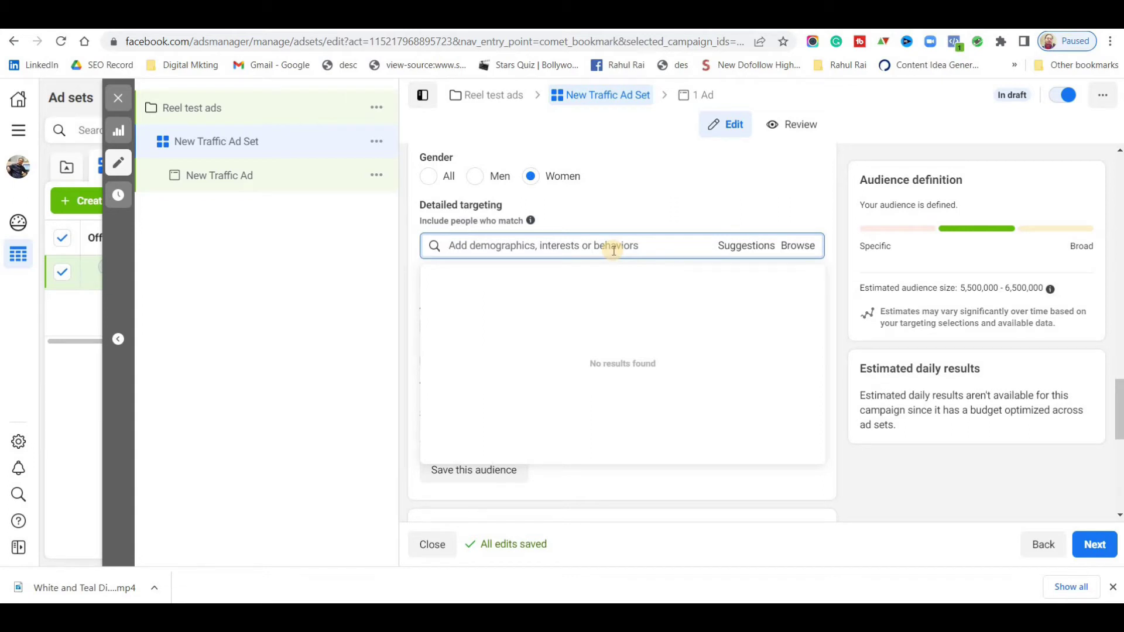
{"action": "type", "text": "dre"}
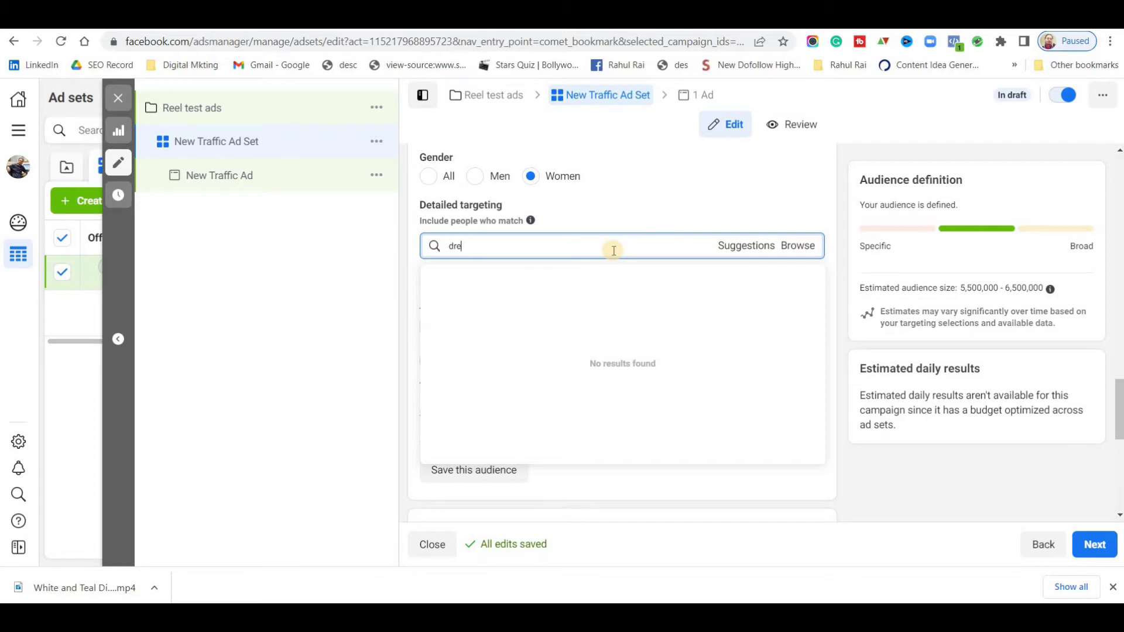
{"action": "type", "text": "ss"}
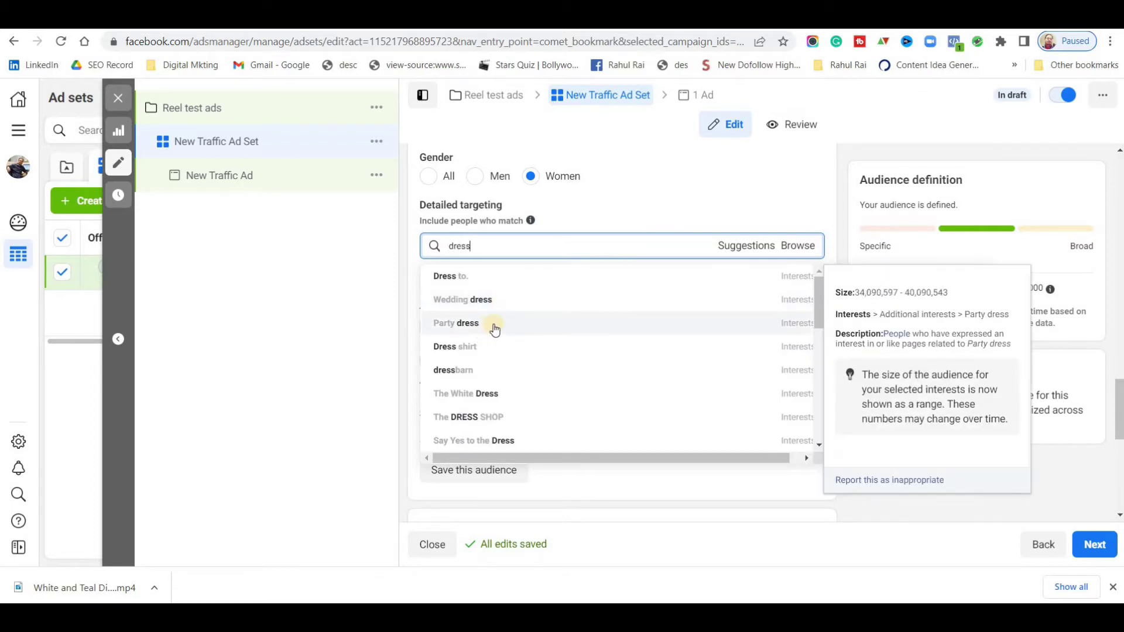
{"action": "left_click", "coordinate": [462, 326]}
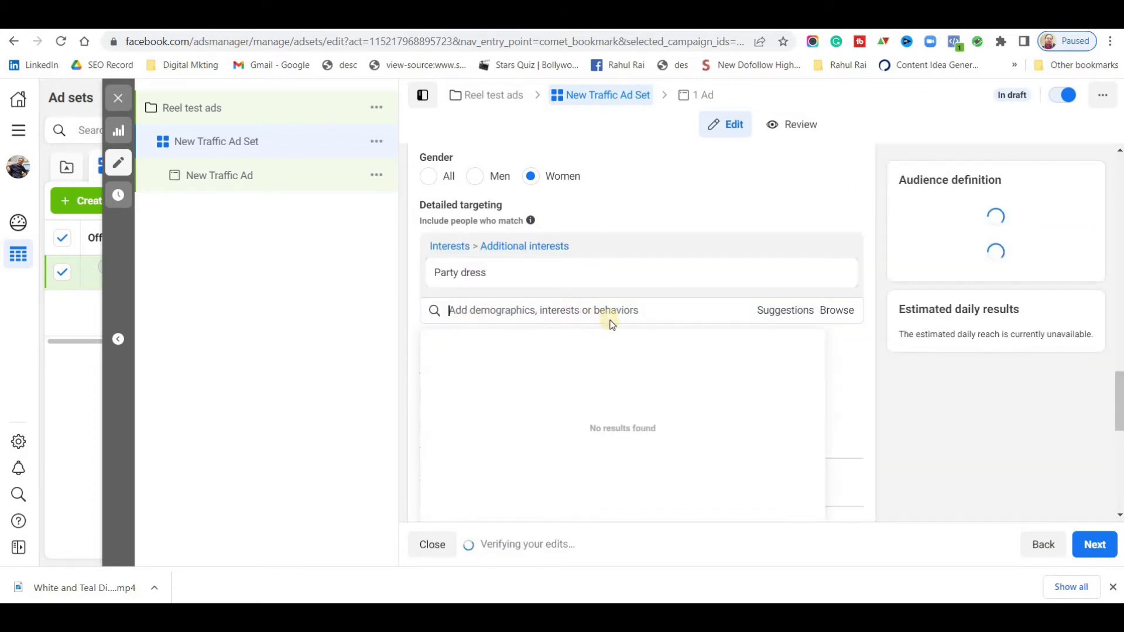
- Add the suggested Dresses, Online shopping, Engaged Shoppers, Clothing and Fashion accessories entries to the detailed targeting
{"action": "left_click", "coordinate": [728, 315]}
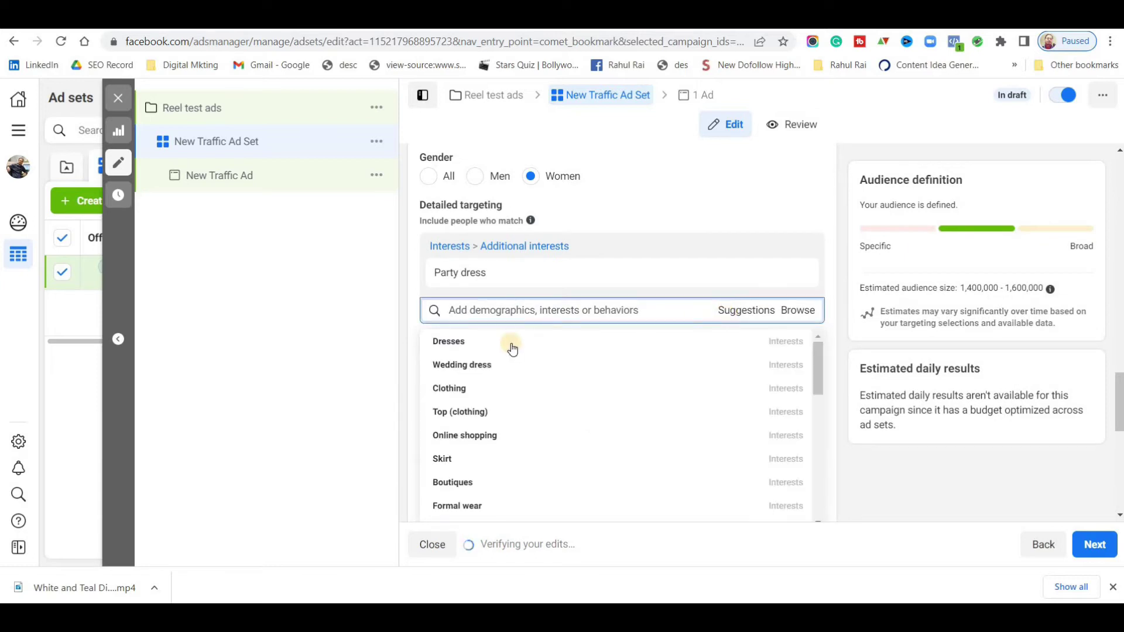
{"action": "mouse_move", "coordinate": [492, 354]}
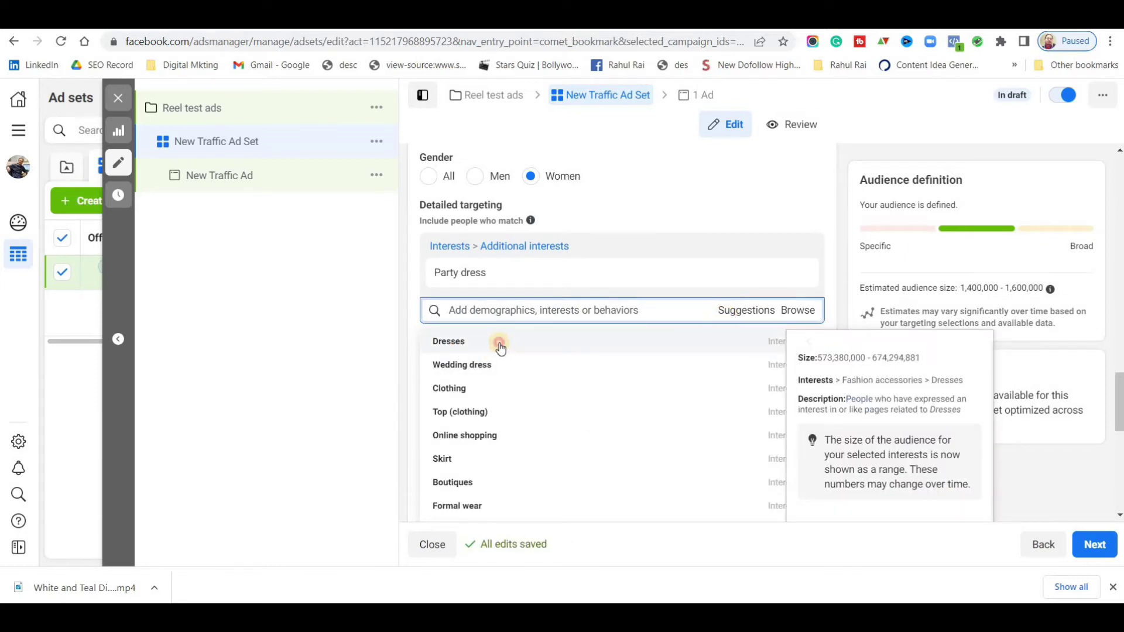
{"action": "left_click", "coordinate": [484, 440]}
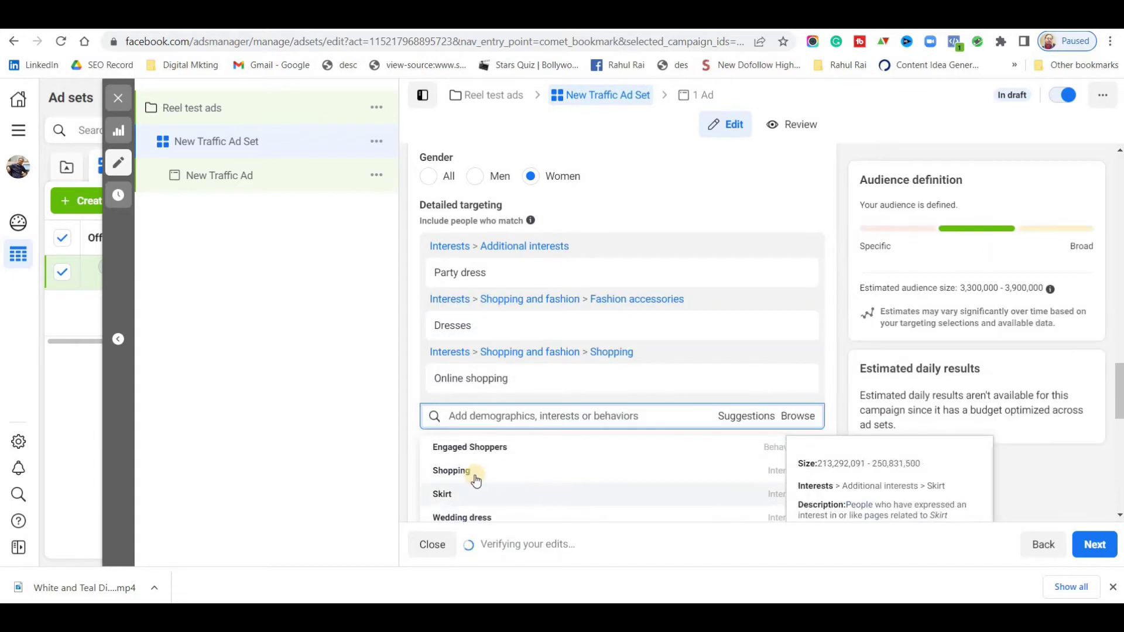
{"action": "left_click", "coordinate": [609, 447]}
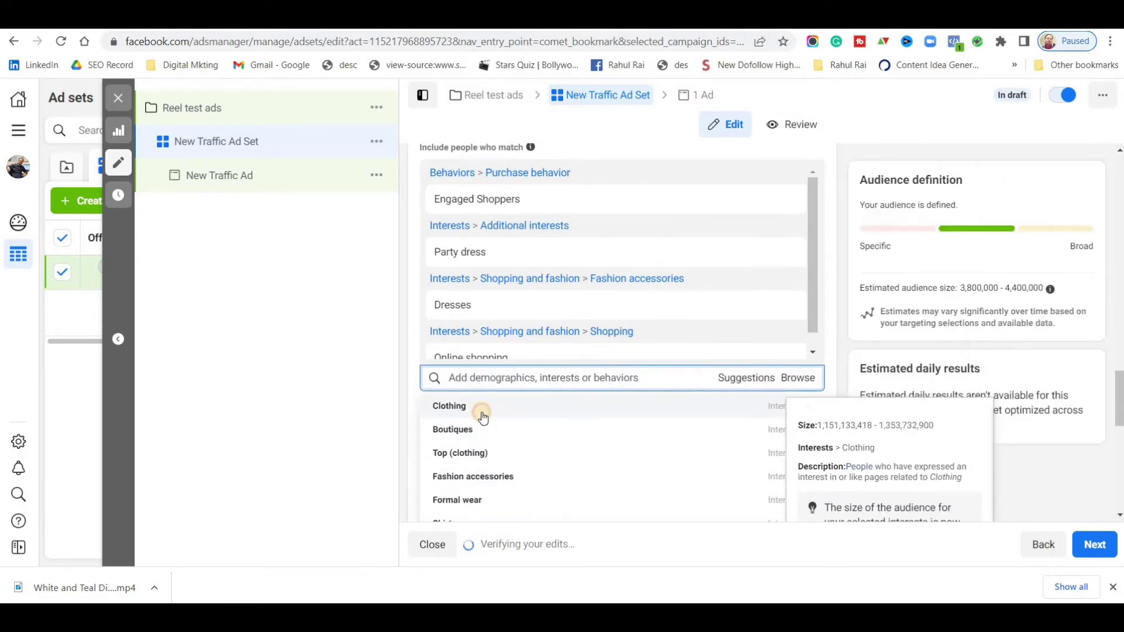
{"action": "left_click", "coordinate": [501, 443]}
{"action": "left_click", "coordinate": [494, 475]}
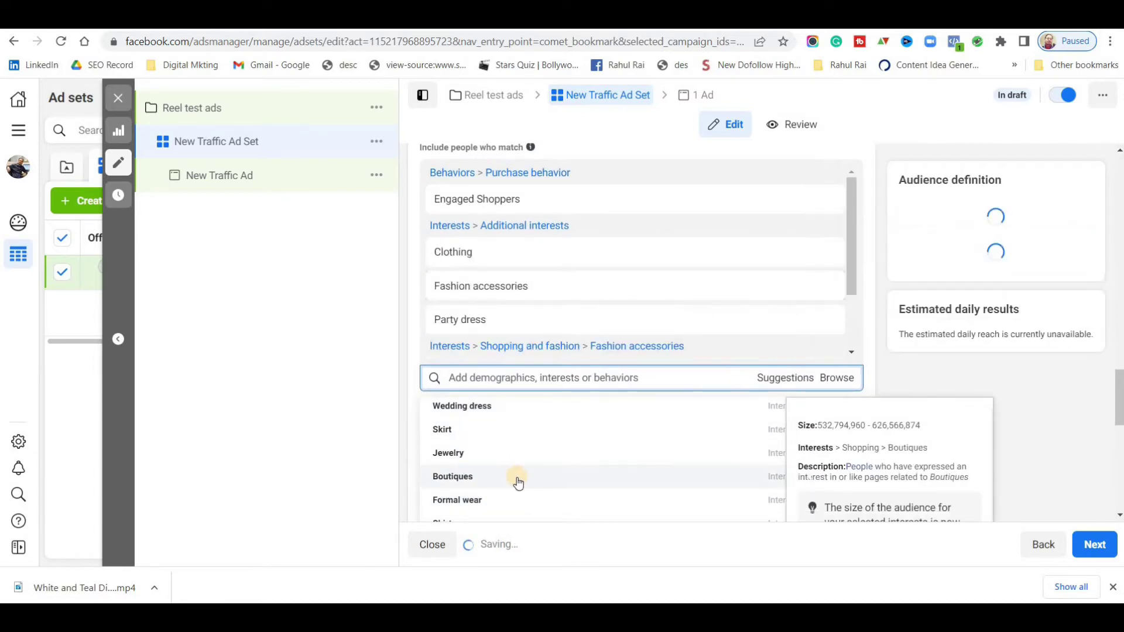
{"action": "scroll", "coordinate": [566, 457], "scroll_direction": "down", "scroll_amount": 1}
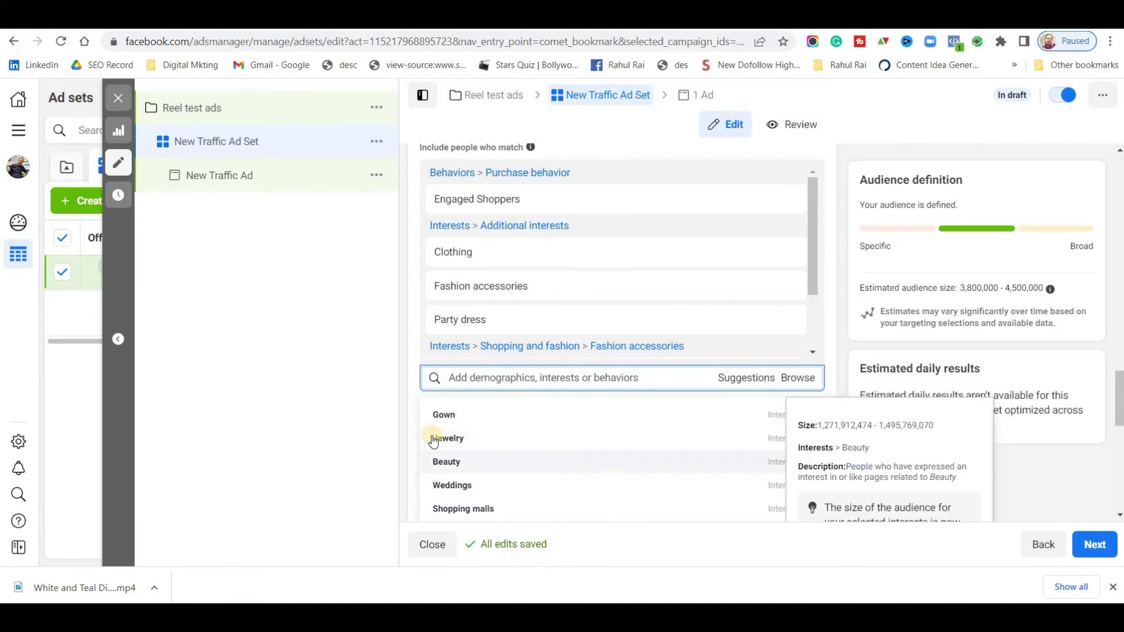
{"action": "left_click", "coordinate": [549, 321]}
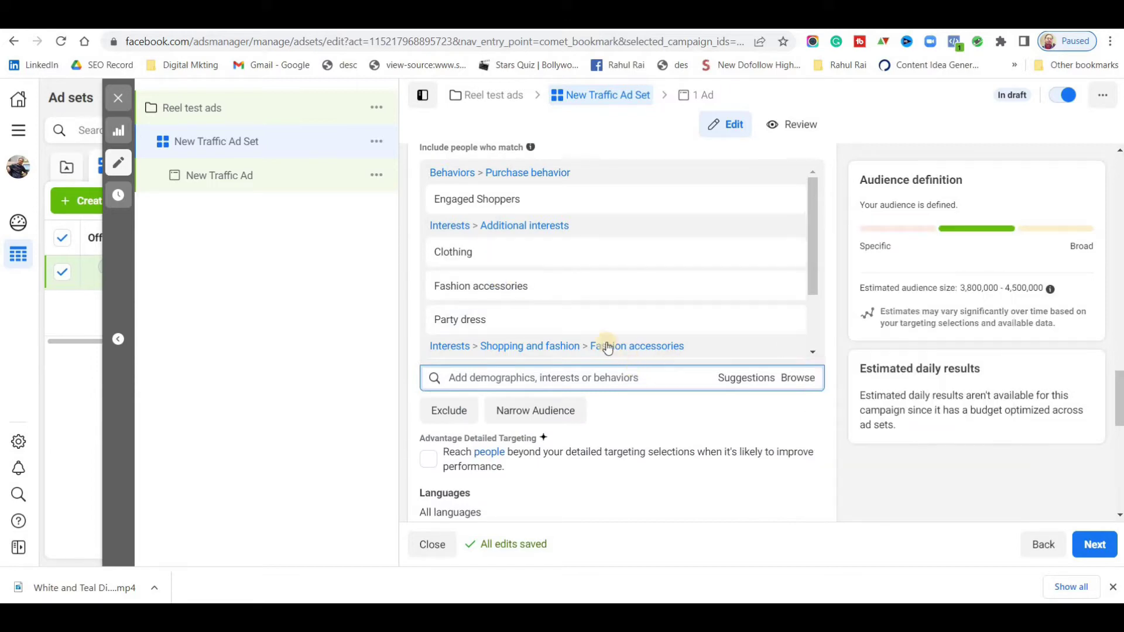
- Review the audience's age, gender and detailed targeting selections, and go on to the ad set's placement options
{"action": "scroll", "coordinate": [591, 369], "scroll_direction": "up", "scroll_amount": 3}
{"action": "scroll", "coordinate": [530, 377], "scroll_direction": "down", "scroll_amount": 2}
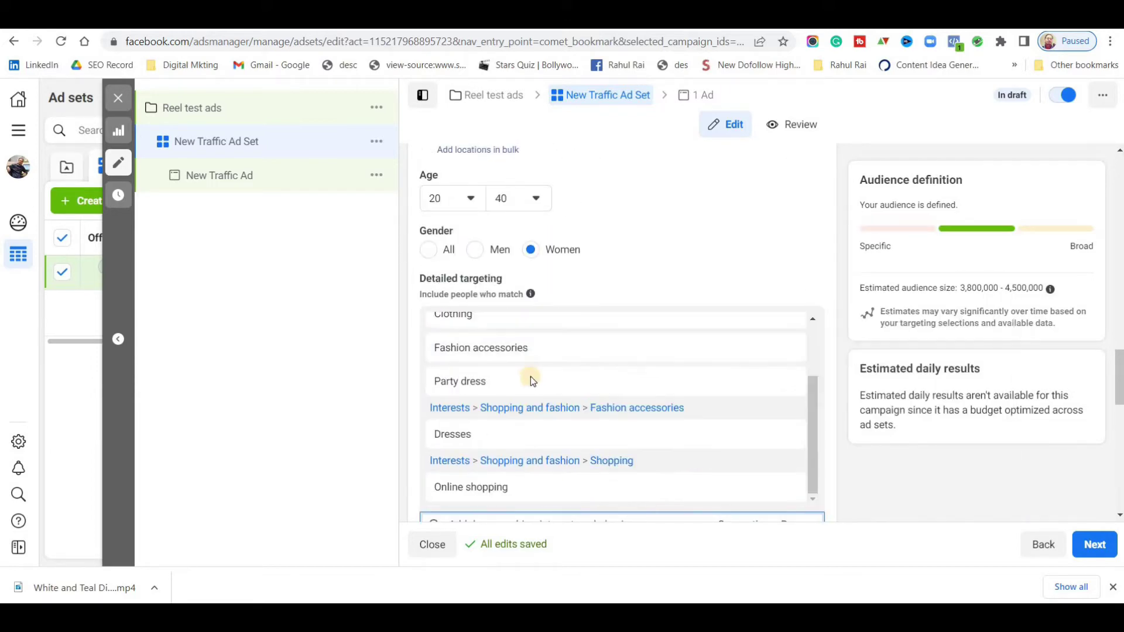
{"action": "scroll", "coordinate": [530, 377], "scroll_direction": "down", "scroll_amount": 2}
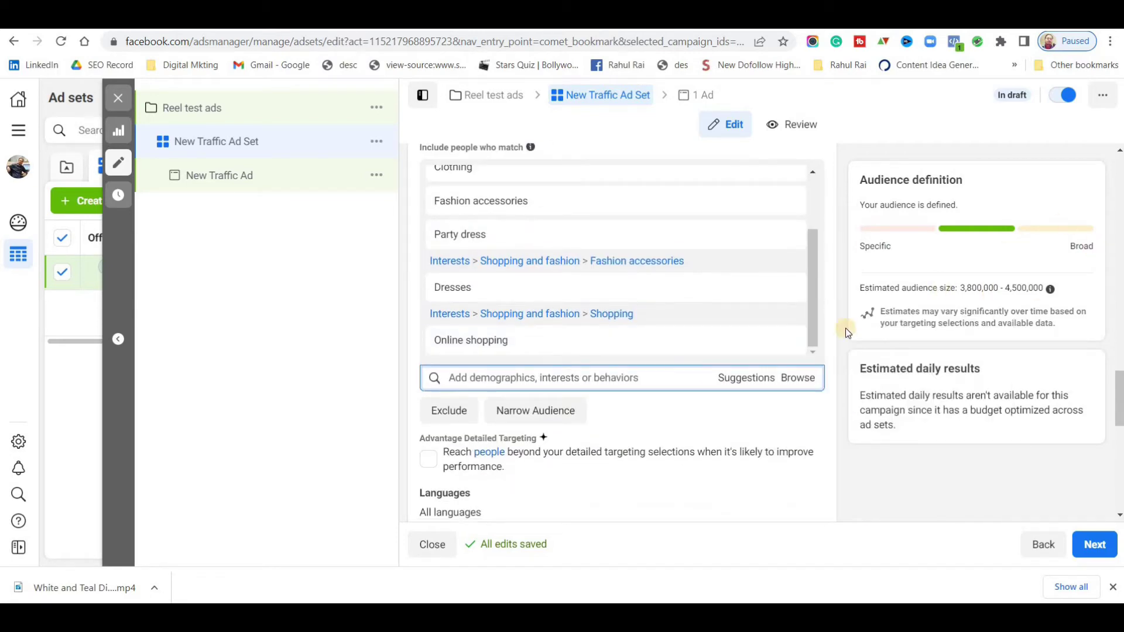
{"action": "scroll", "coordinate": [755, 357], "scroll_direction": "down", "scroll_amount": 5}
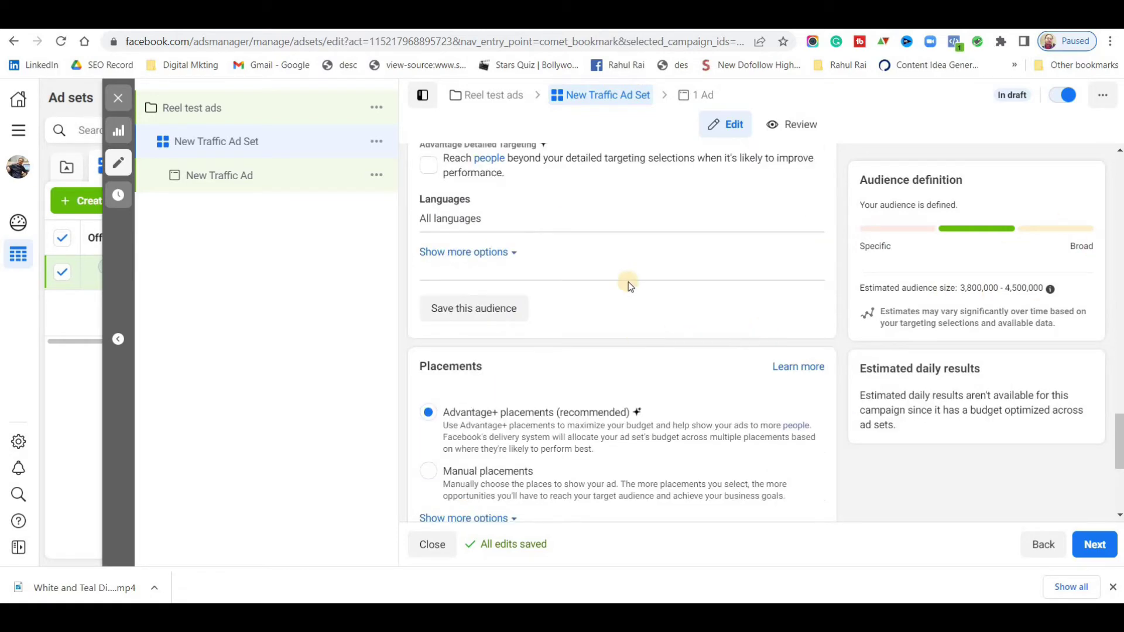
- Add English (All) and Hindi as the audience's languages
{"action": "scroll", "coordinate": [627, 282], "scroll_direction": "up", "scroll_amount": 1}
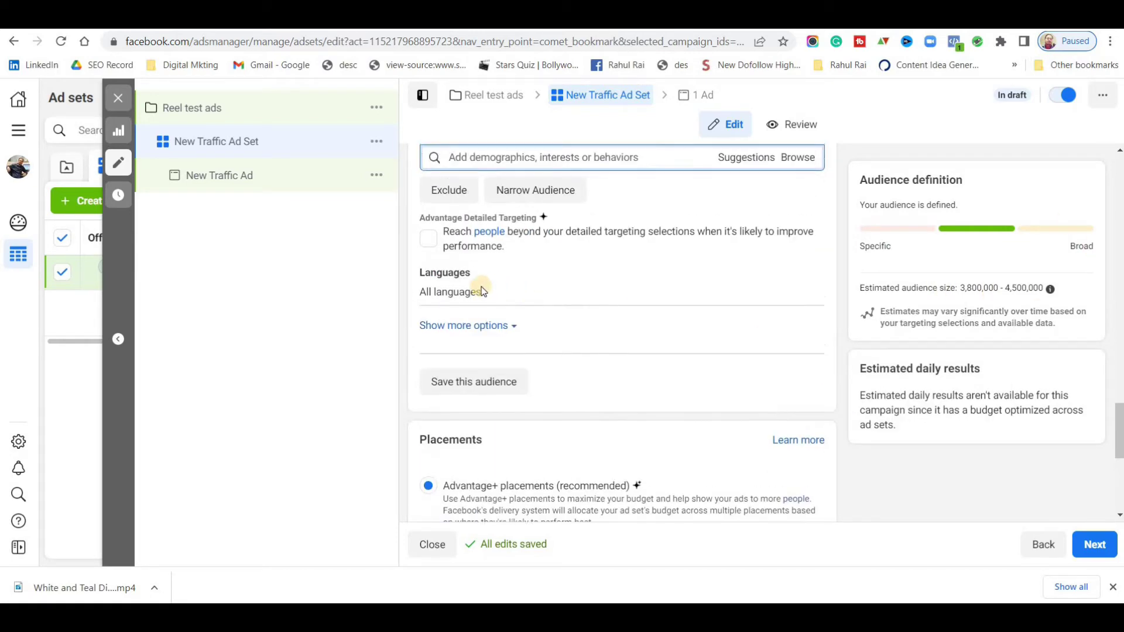
{"action": "left_click", "coordinate": [797, 284]}
{"action": "left_click", "coordinate": [527, 298]}
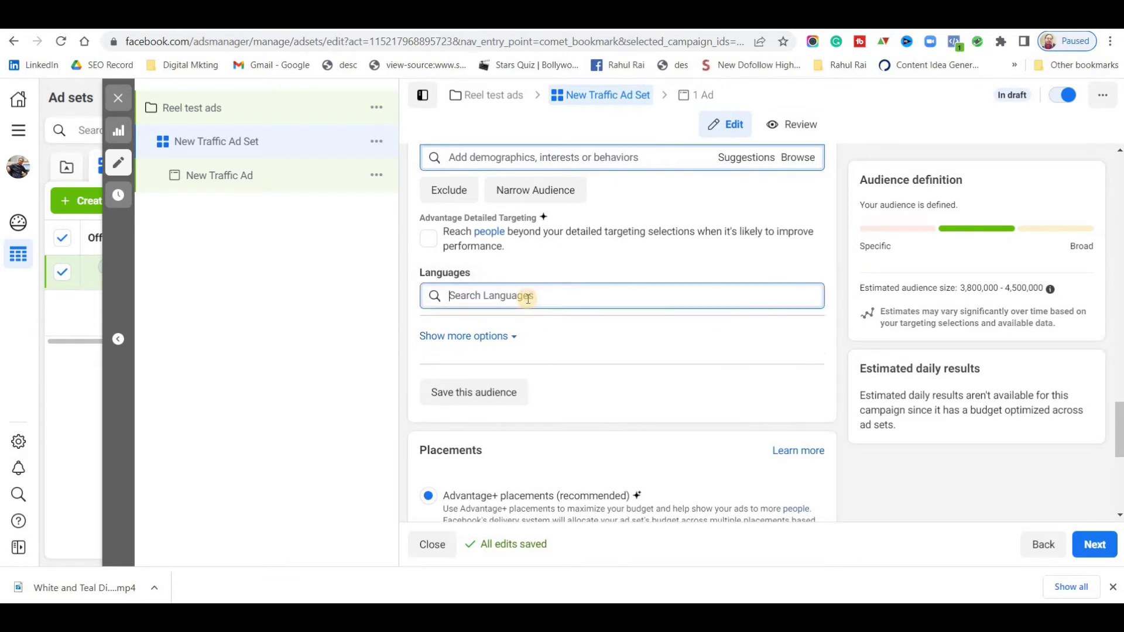
{"action": "type", "text": "engli"}
{"action": "left_click", "coordinate": [508, 324]}
{"action": "type", "text": "hindi"}
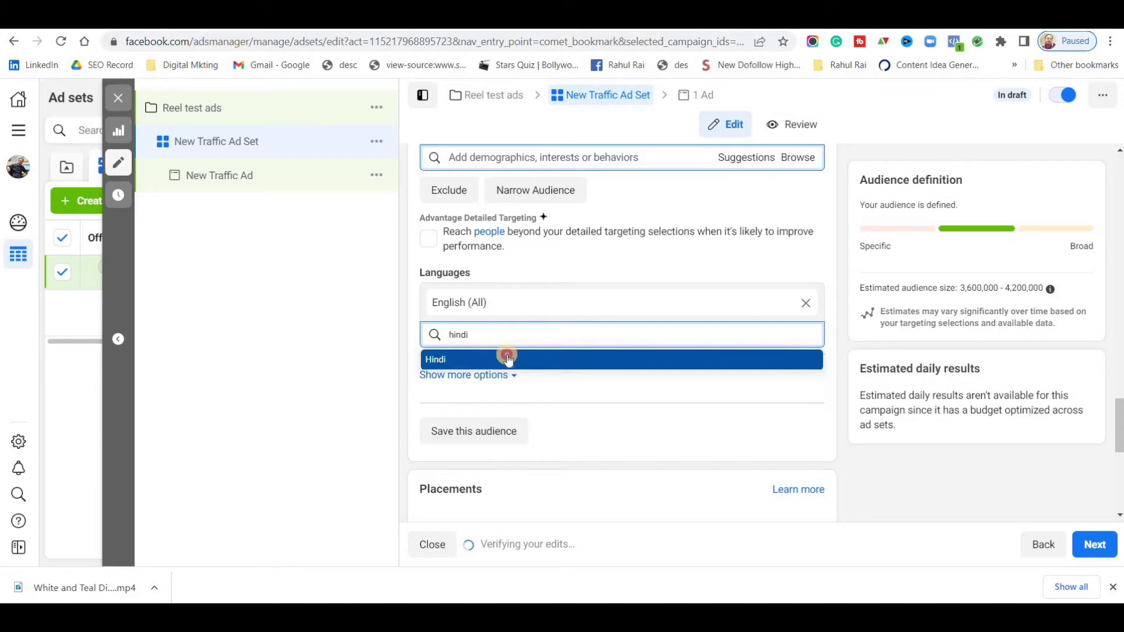
{"action": "left_click", "coordinate": [507, 358]}
- Save the current targeting as a reusable audience, replacing the suggested audience name
{"action": "left_click", "coordinate": [469, 322]}
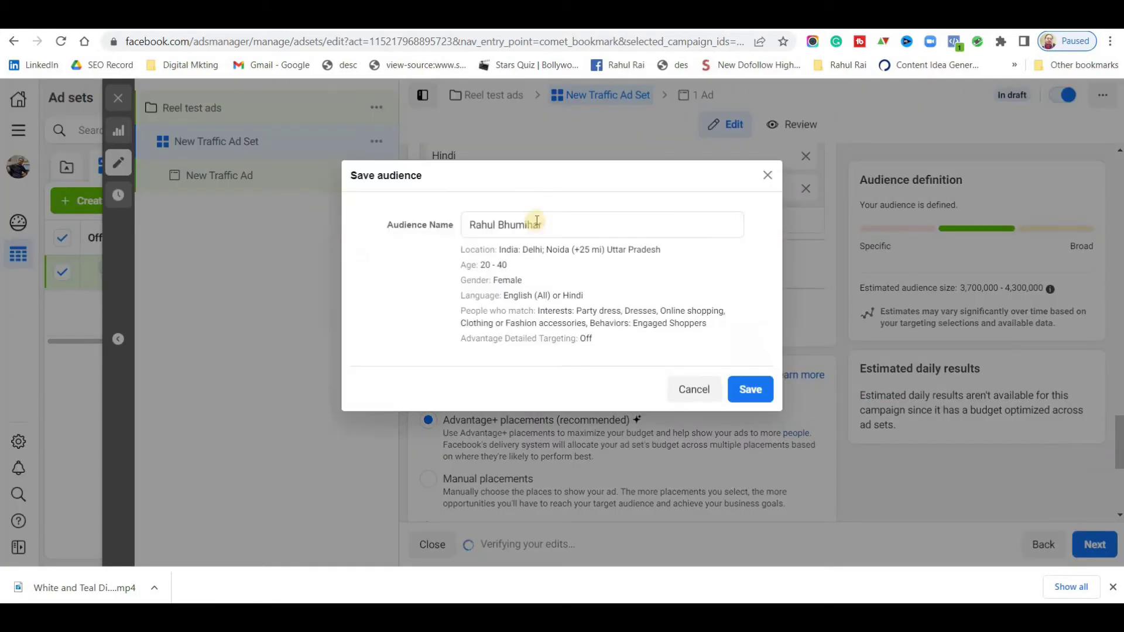
{"action": "double_click", "coordinate": [542, 220]}
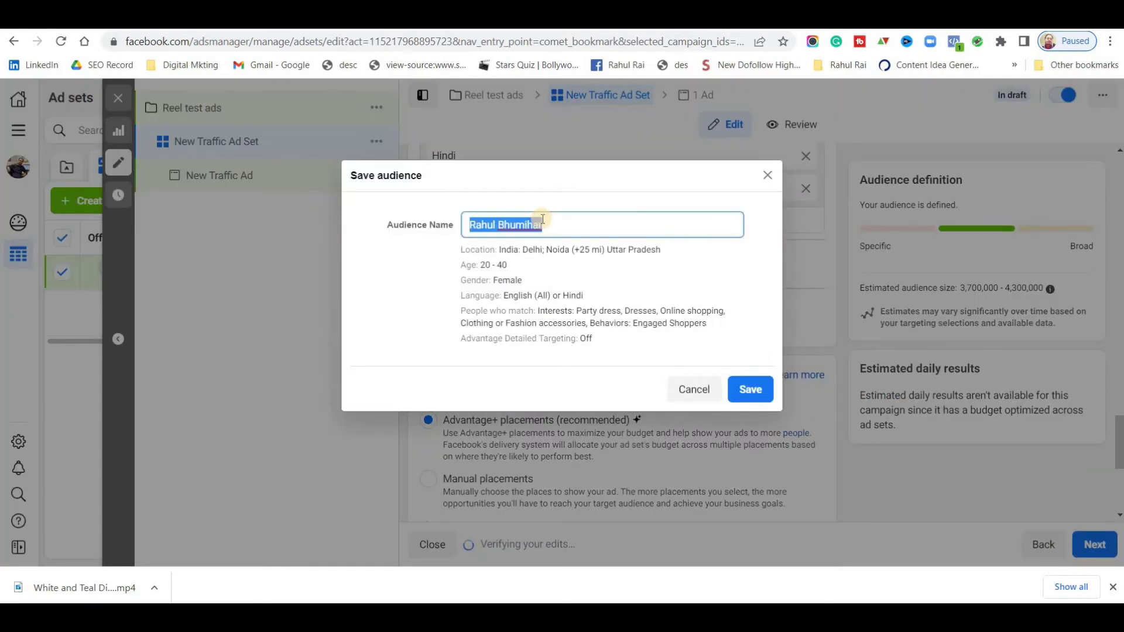
{"action": "left_click", "coordinate": [752, 386]}
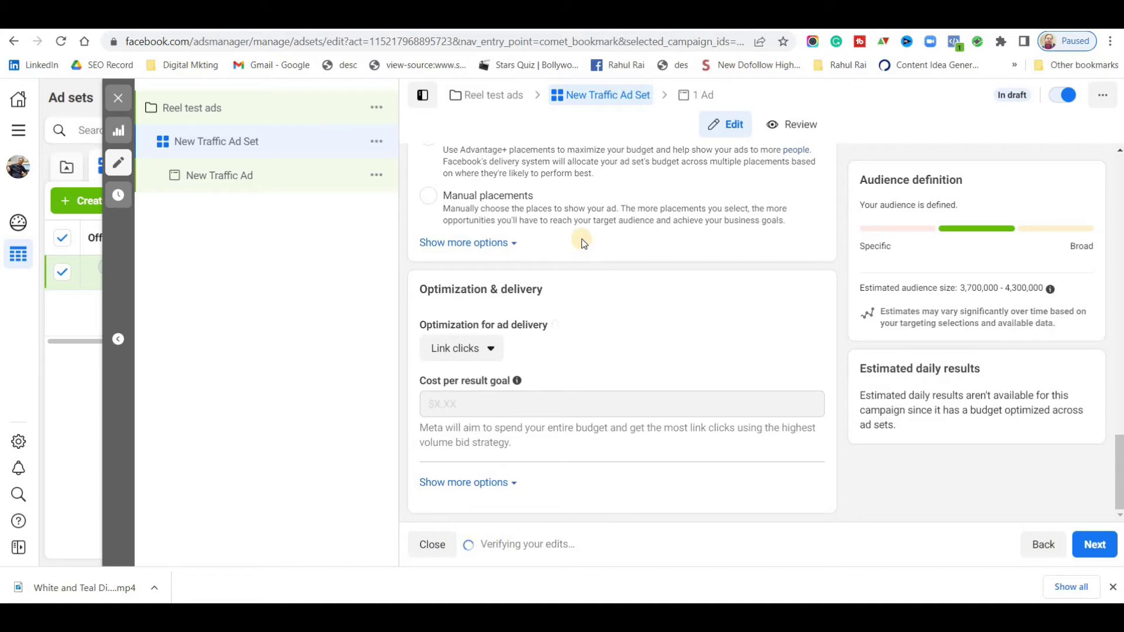
- Switch the ad set to manual placements and exclude the Messenger and Audience network platforms
{"action": "scroll", "coordinate": [619, 295], "scroll_direction": "up", "scroll_amount": 1}
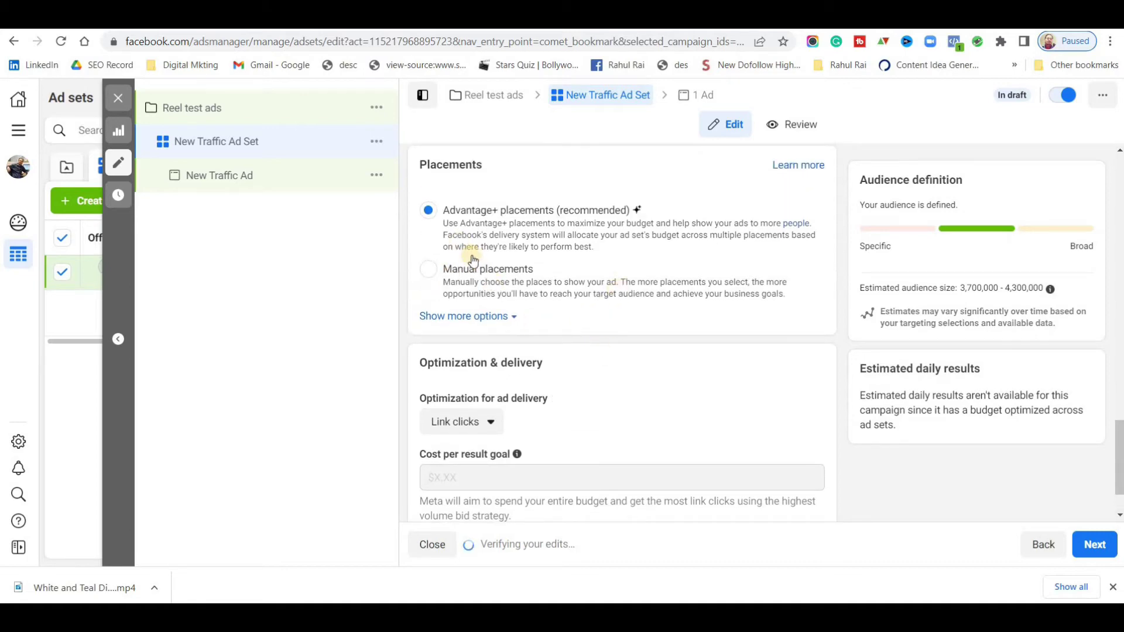
{"action": "scroll", "coordinate": [522, 317], "scroll_direction": "up", "scroll_amount": 5}
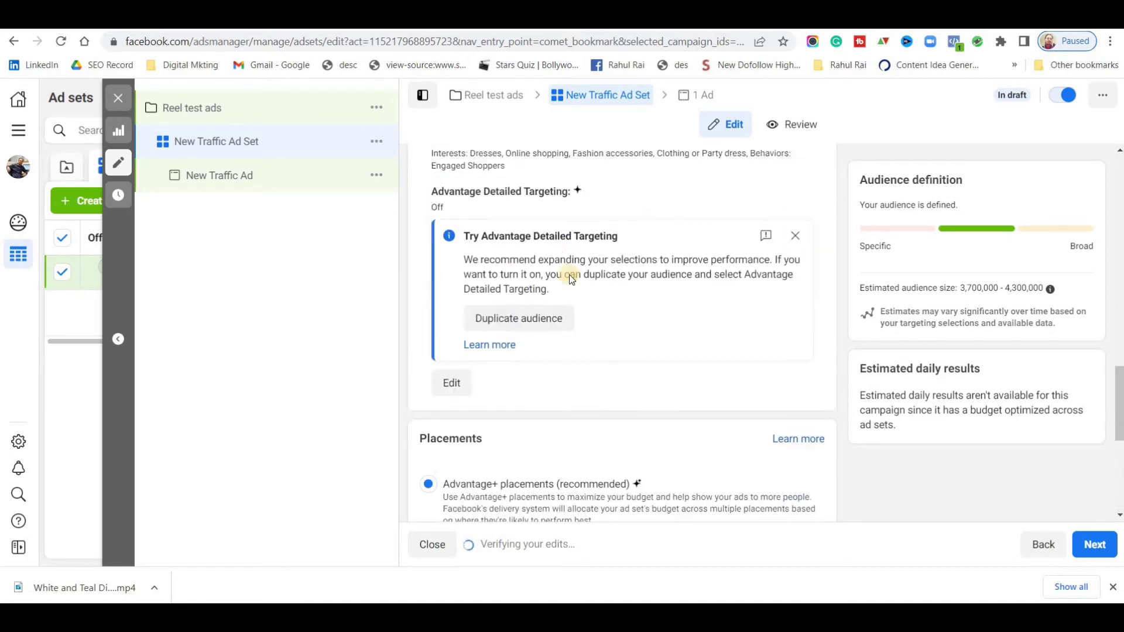
{"action": "scroll", "coordinate": [615, 290], "scroll_direction": "down", "scroll_amount": 2}
{"action": "scroll", "coordinate": [585, 298], "scroll_direction": "down", "scroll_amount": 2}
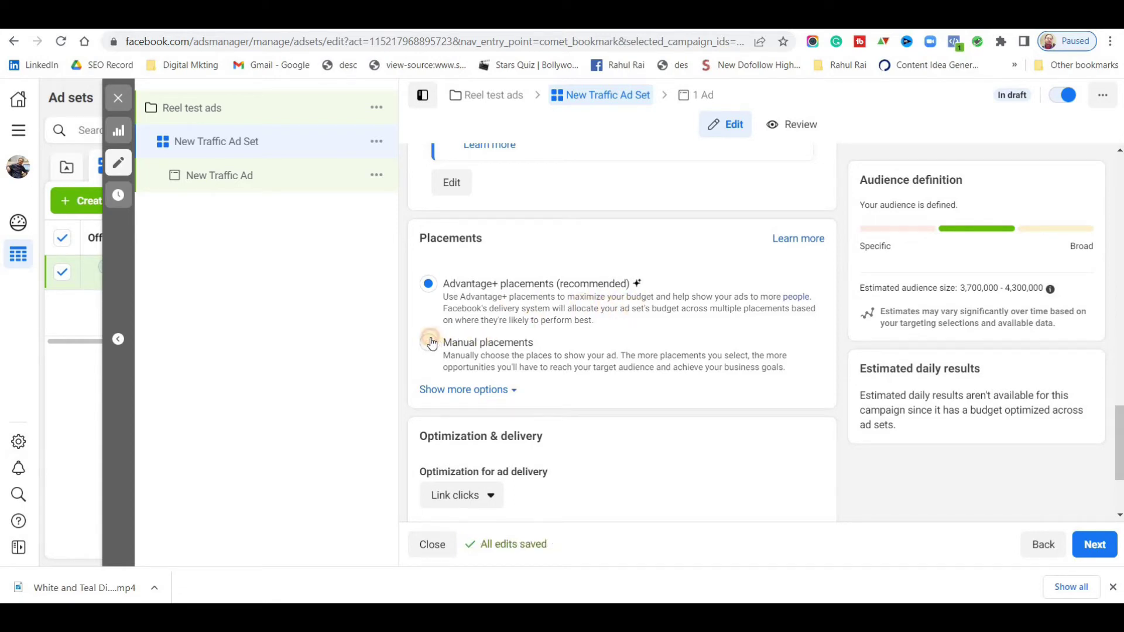
{"action": "left_click", "coordinate": [543, 342]}
{"action": "scroll", "coordinate": [673, 328], "scroll_direction": "down", "scroll_amount": 3}
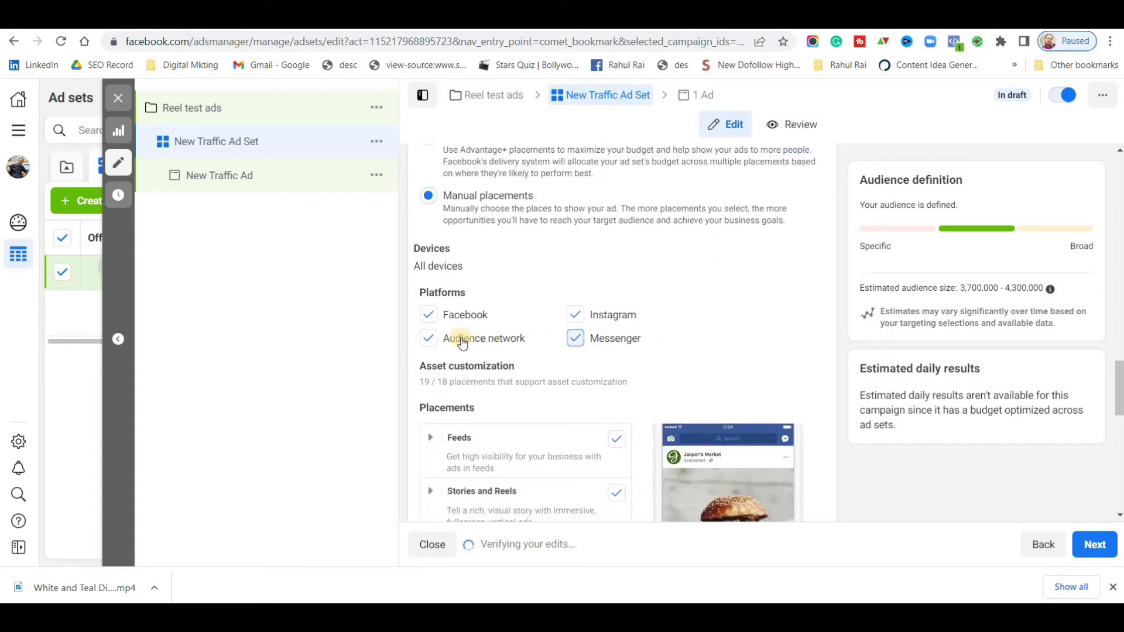
{"action": "left_click", "coordinate": [429, 340]}
{"action": "left_click", "coordinate": [475, 331]}
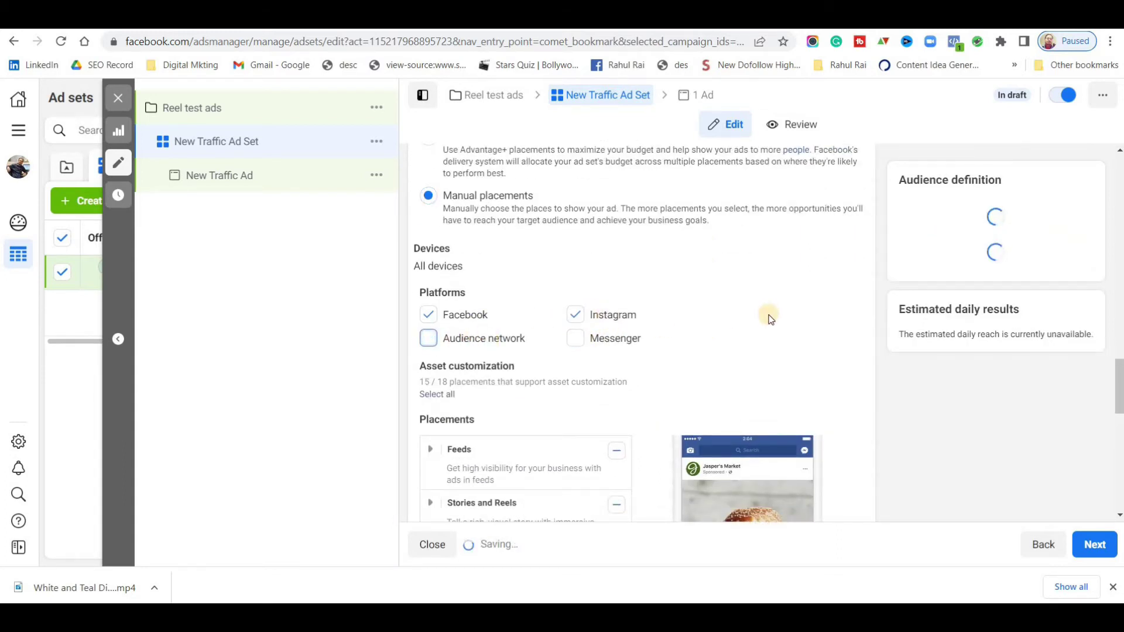
- Clear the Feeds, In-stream, Stories and Reels, and Overlay and post-loop ads on Reels placement groups
{"action": "scroll", "coordinate": [766, 323], "scroll_direction": "down", "scroll_amount": 4}
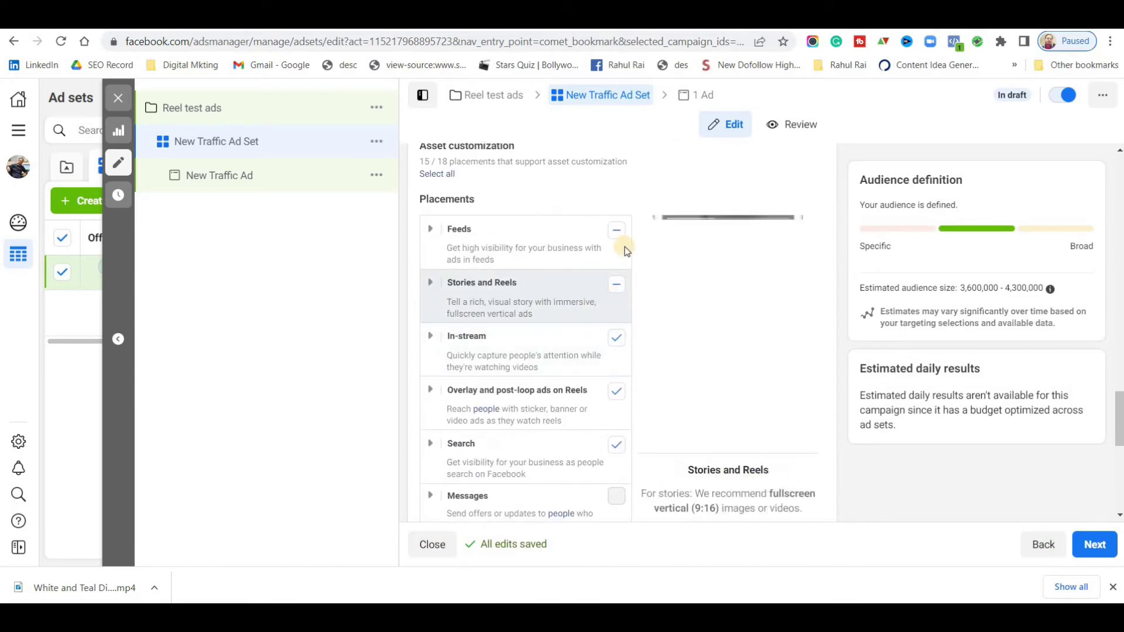
{"action": "left_click", "coordinate": [622, 245]}
{"action": "left_click", "coordinate": [620, 344]}
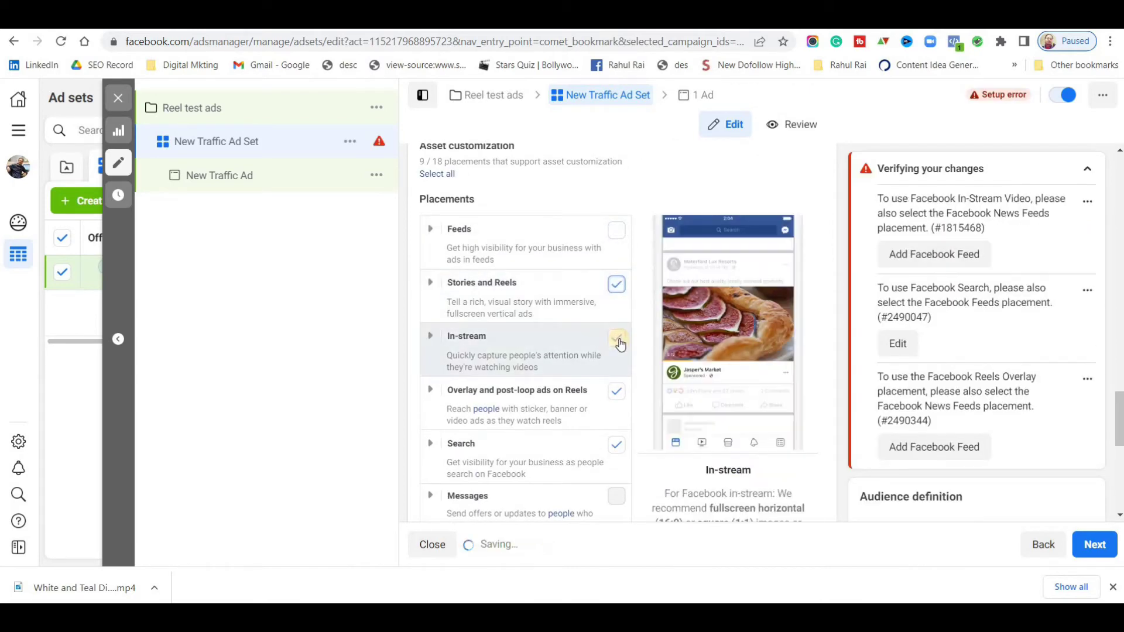
{"action": "left_click", "coordinate": [616, 287]}
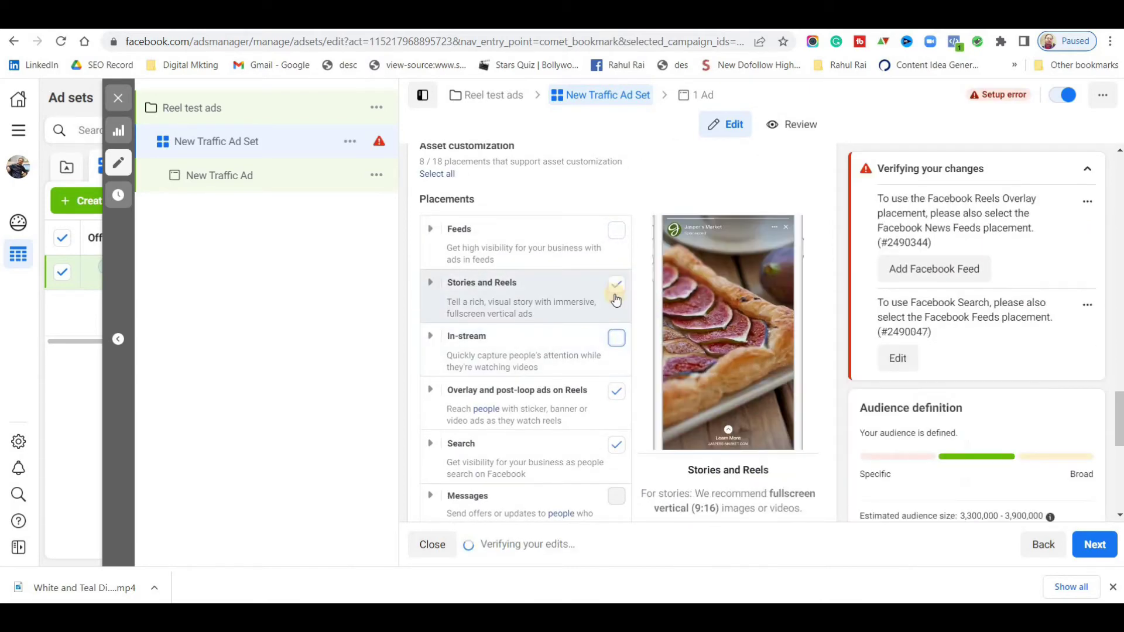
{"action": "left_click", "coordinate": [616, 285]}
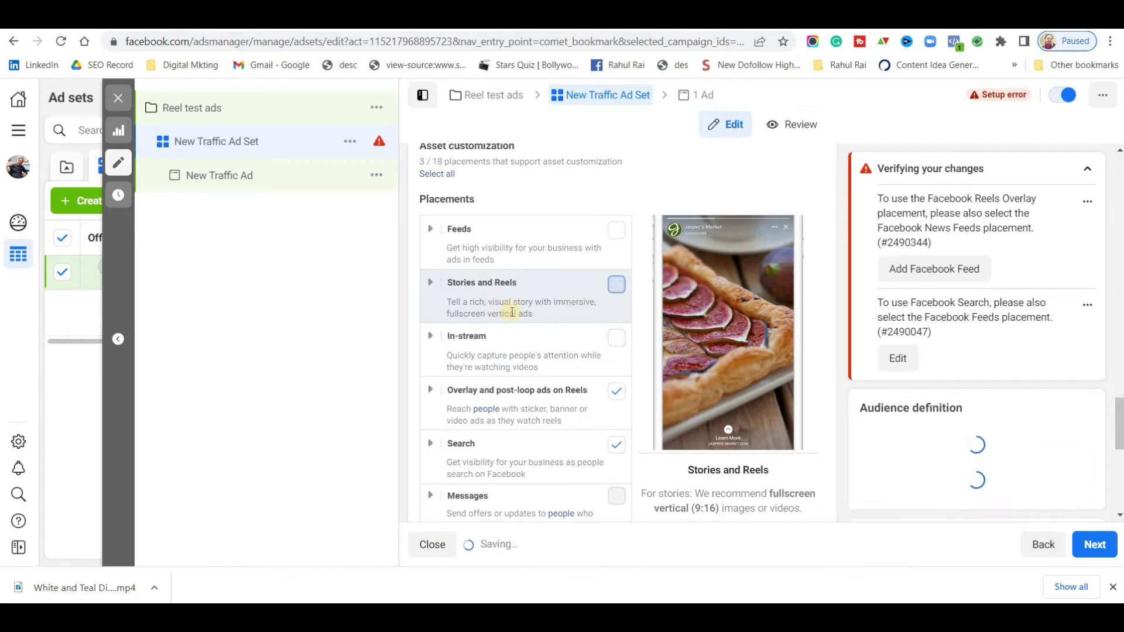
{"action": "left_click", "coordinate": [616, 392]}
{"action": "left_click", "coordinate": [616, 391]}
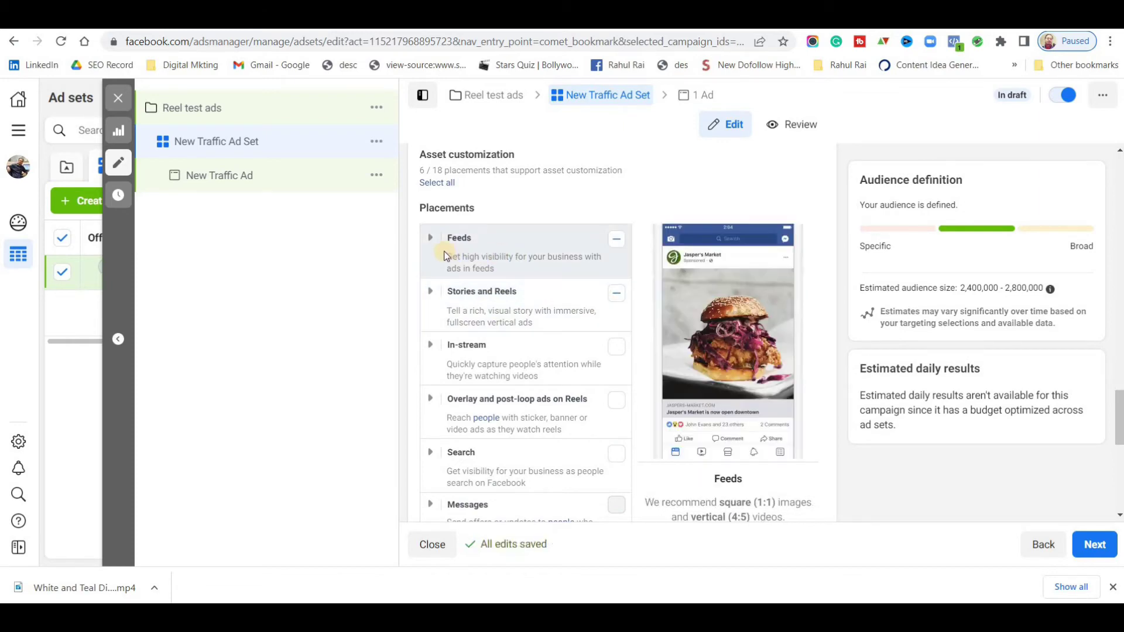
- Expand the Feeds placements and deselect Instagram Shop, Instagram Explore and Instagram feed
{"action": "left_click", "coordinate": [431, 238]}
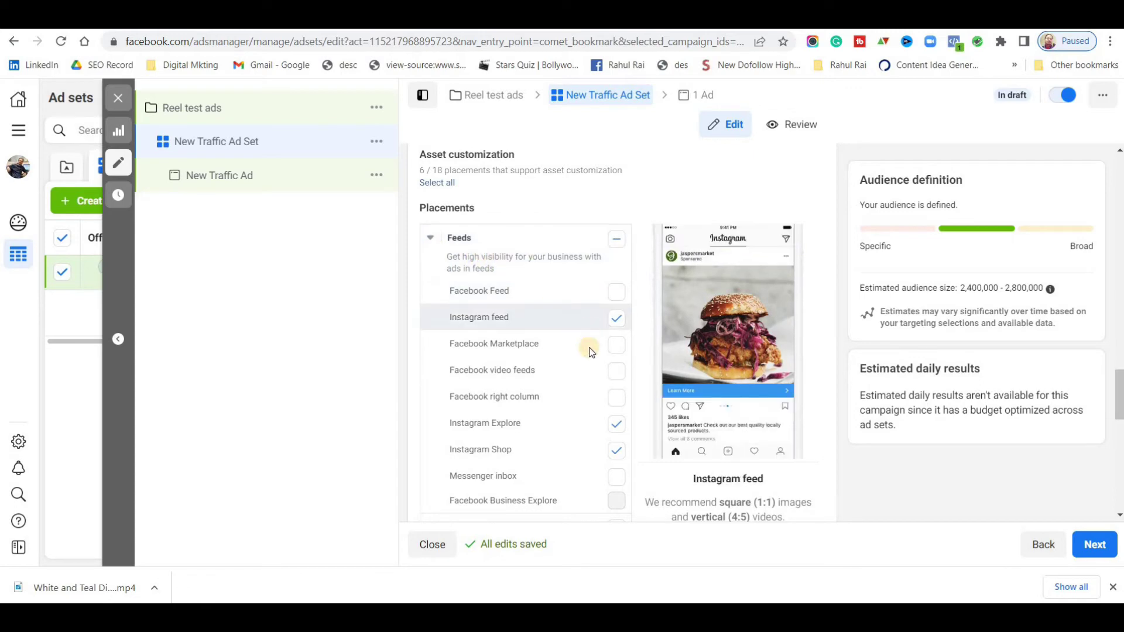
{"action": "left_click", "coordinate": [617, 449]}
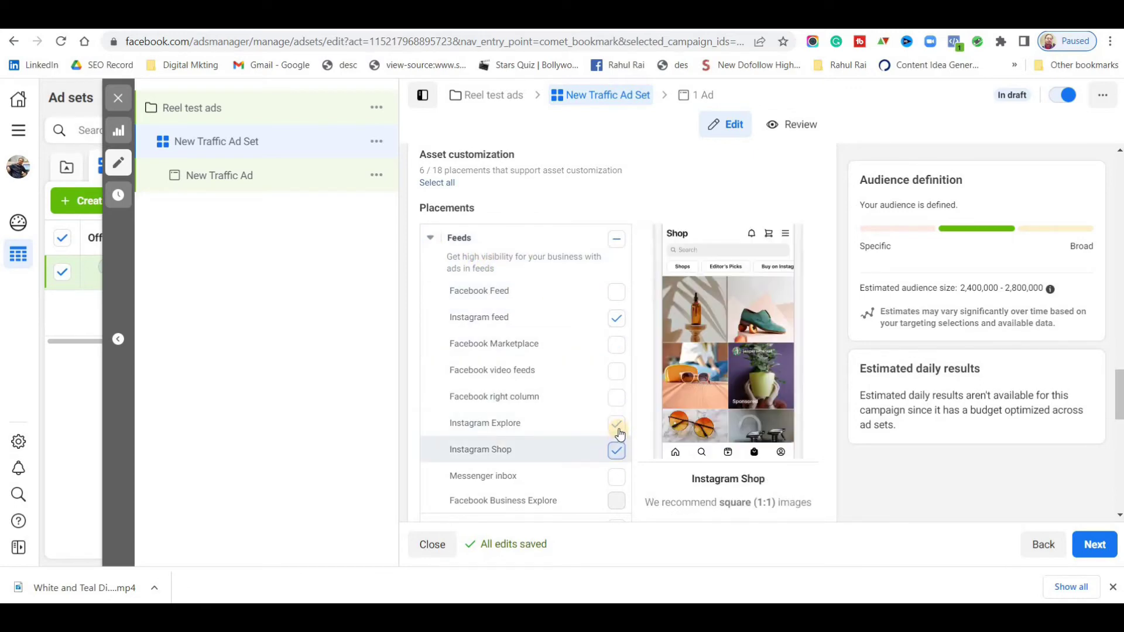
{"action": "left_click", "coordinate": [617, 425]}
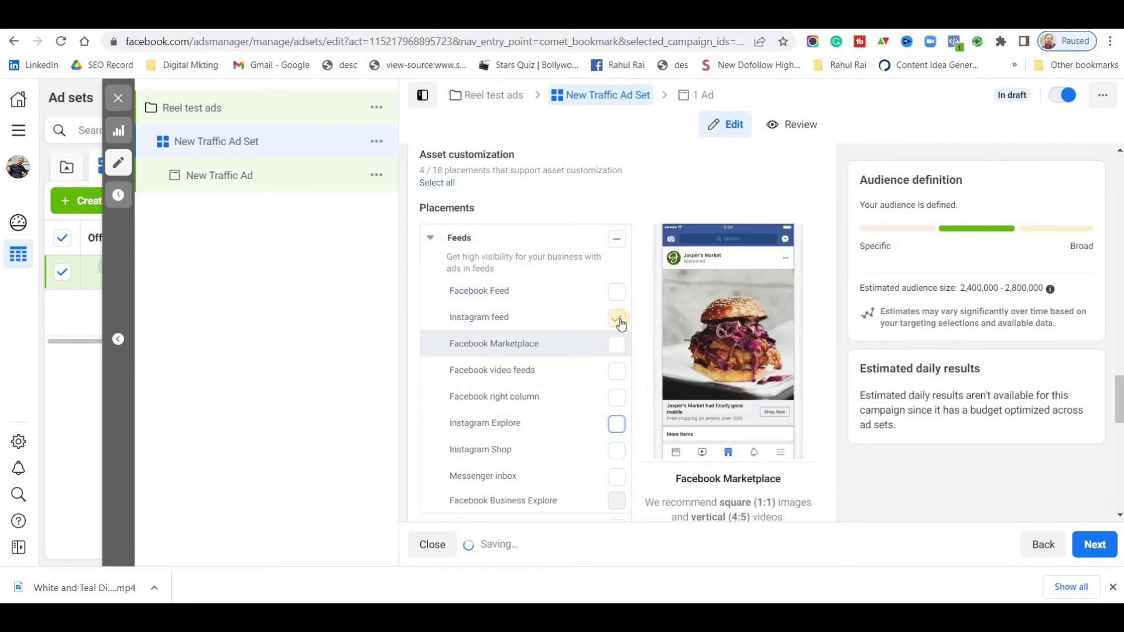
- Under Stories and Reels, select Facebook Stories and Instagram Stories in addition to Instagram Reels
{"action": "scroll", "coordinate": [636, 286], "scroll_direction": "down", "scroll_amount": 5}
{"action": "left_click", "coordinate": [617, 300]}
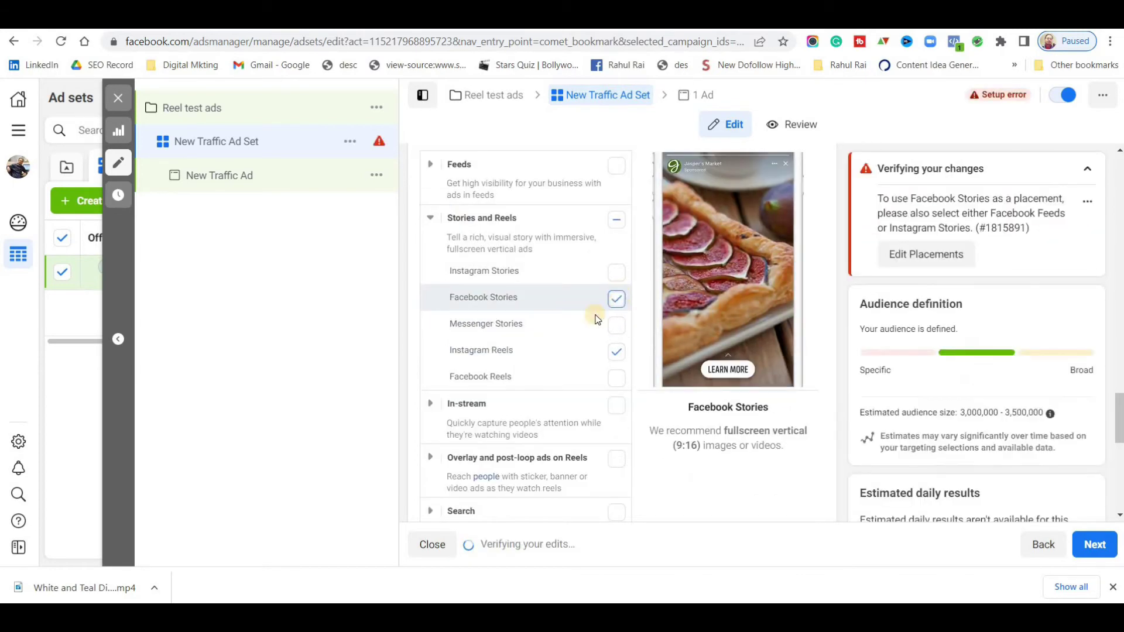
{"action": "left_click", "coordinate": [616, 296]}
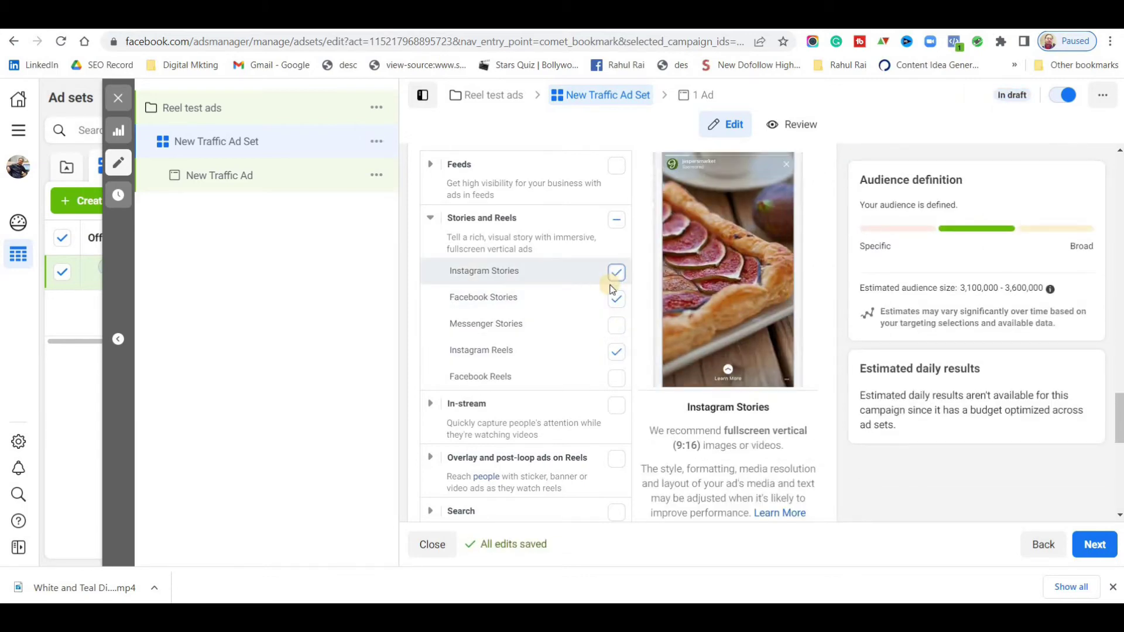
- Check the remaining placement groups and continue to the ad-level settings
{"action": "scroll", "coordinate": [570, 308], "scroll_direction": "up", "scroll_amount": 3}
{"action": "scroll", "coordinate": [592, 316], "scroll_direction": "up", "scroll_amount": 2}
{"action": "scroll", "coordinate": [609, 304], "scroll_direction": "down", "scroll_amount": 15}
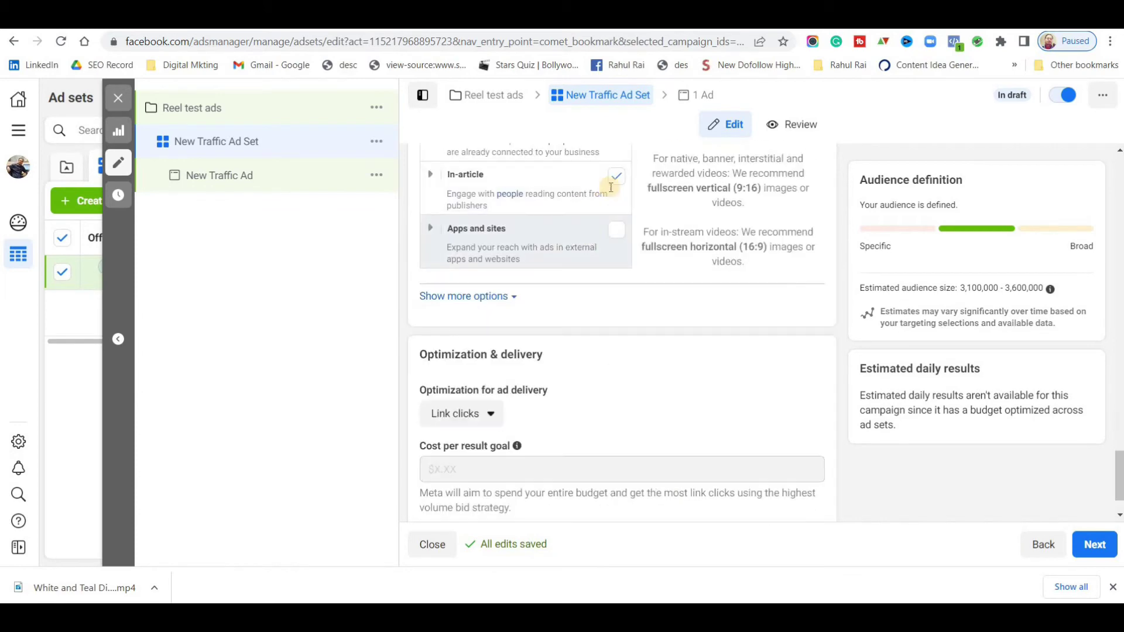
{"action": "scroll", "coordinate": [597, 334], "scroll_direction": "up", "scroll_amount": 5}
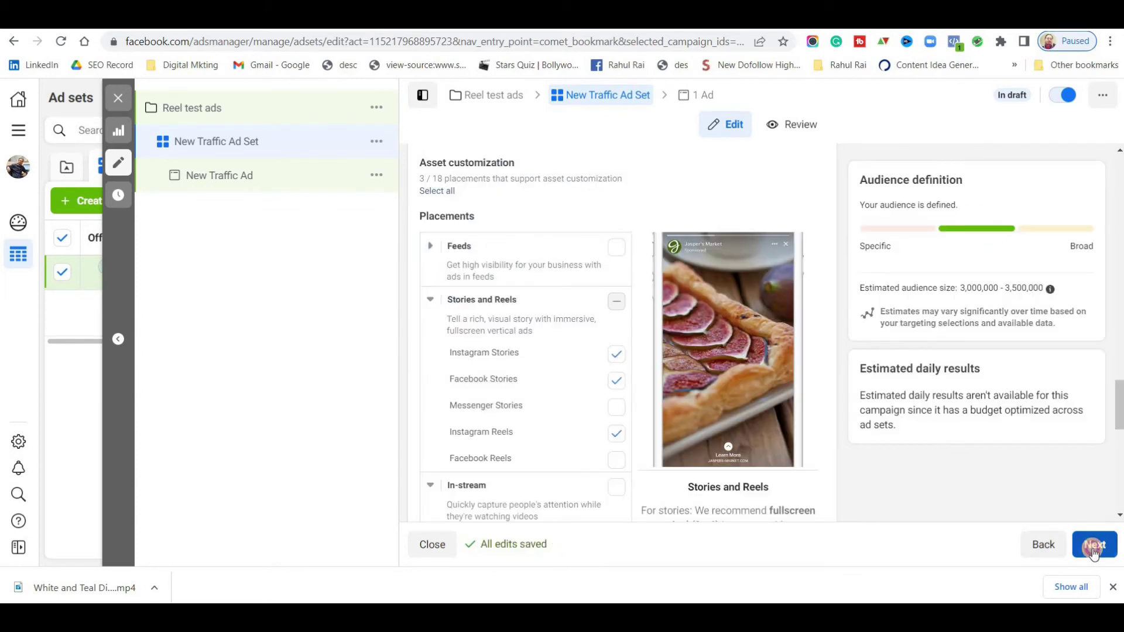
{"action": "left_click", "coordinate": [1092, 544]}
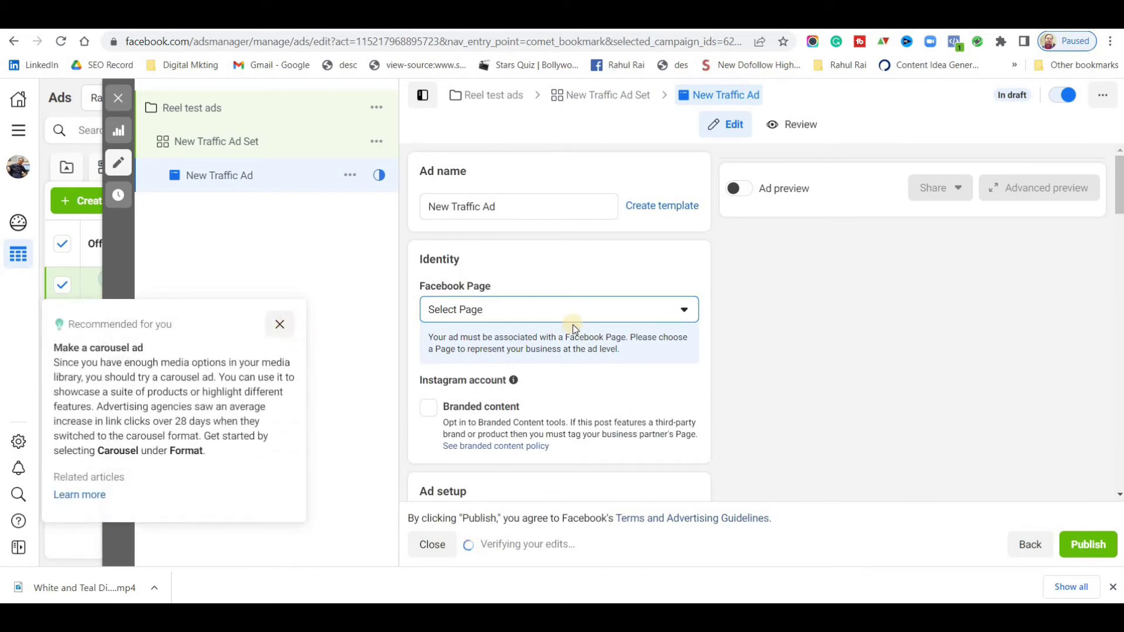
- Dismiss the carousel ad recommendation and set the ad's Facebook Page to Digital Caca
{"action": "left_click", "coordinate": [280, 347]}
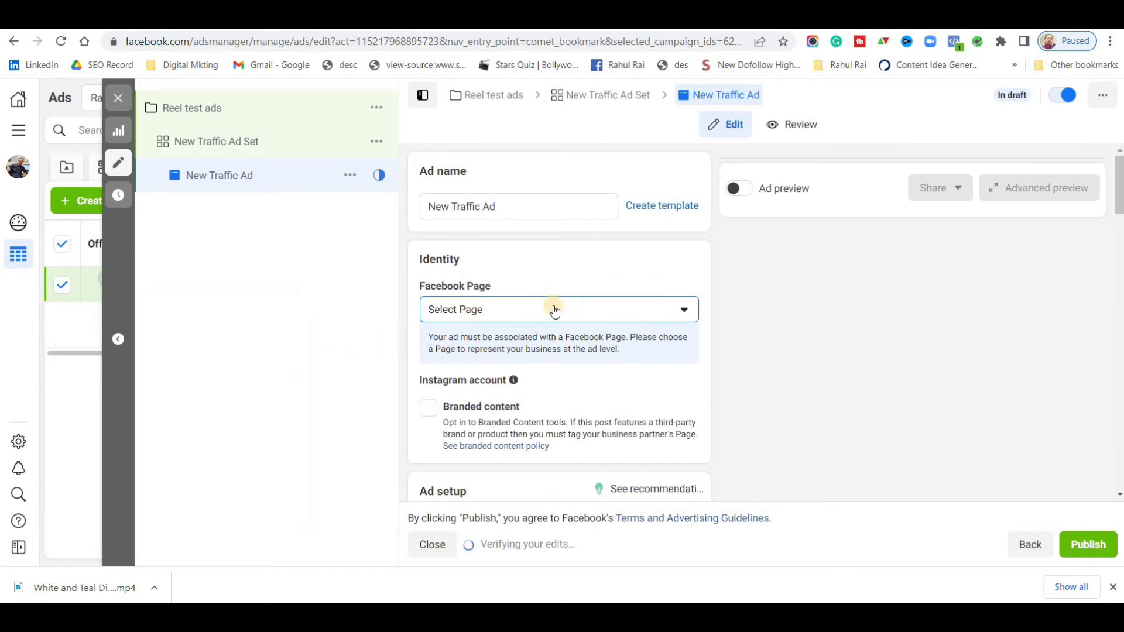
{"action": "left_click", "coordinate": [554, 314]}
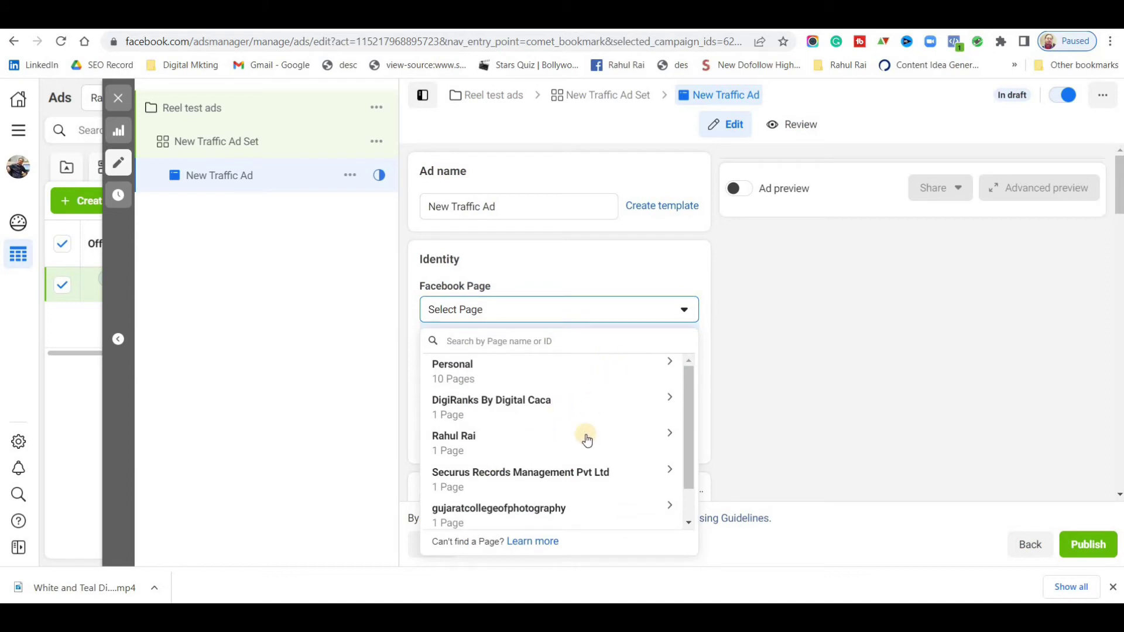
{"action": "left_click", "coordinate": [667, 436]}
{"action": "scroll", "coordinate": [515, 424], "scroll_direction": "down", "scroll_amount": 2}
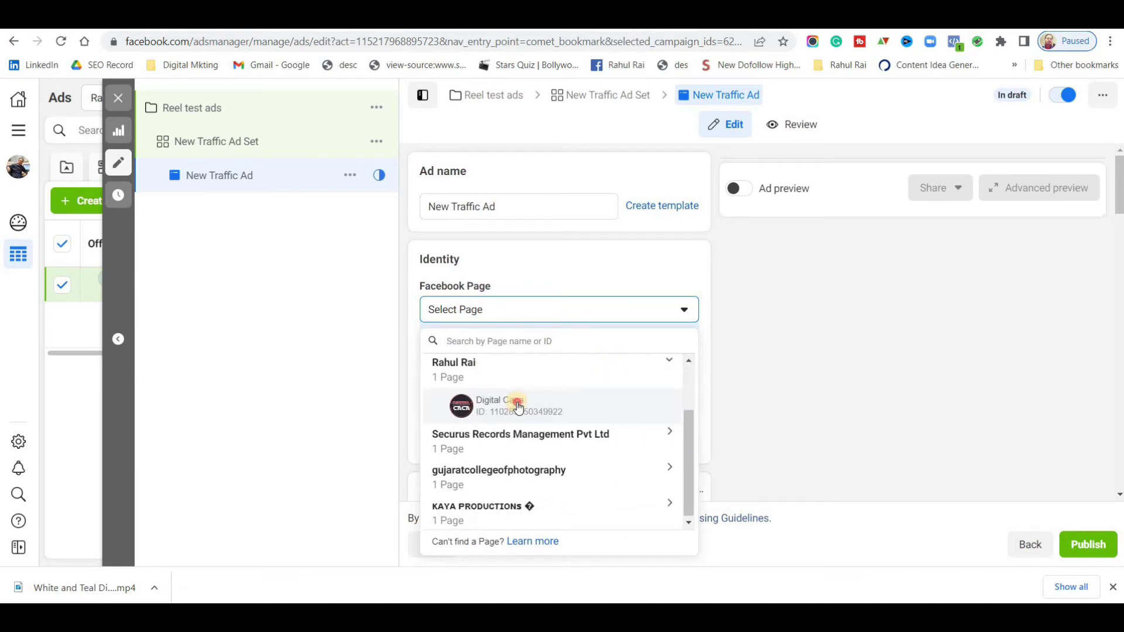
{"action": "left_click", "coordinate": [518, 407]}
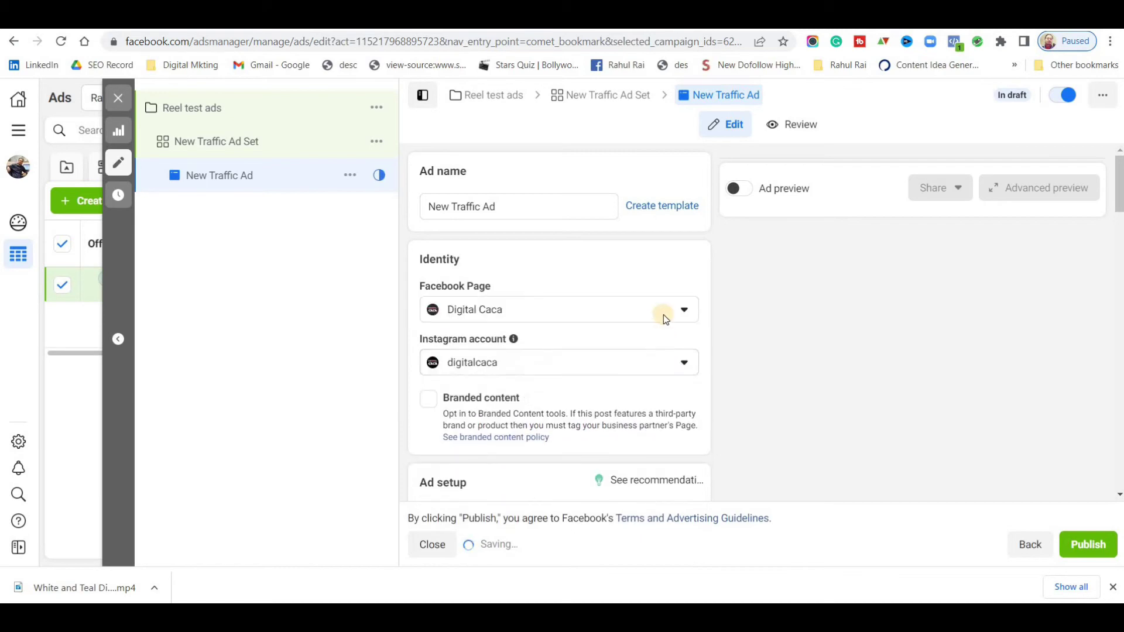
- Upload the White and Teal Digital UI Fashion Creator Instagram Reel video from Downloads as the ad creative's media
{"action": "scroll", "coordinate": [644, 327], "scroll_direction": "down", "scroll_amount": 5}
{"action": "scroll", "coordinate": [638, 318], "scroll_direction": "down", "scroll_amount": 6}
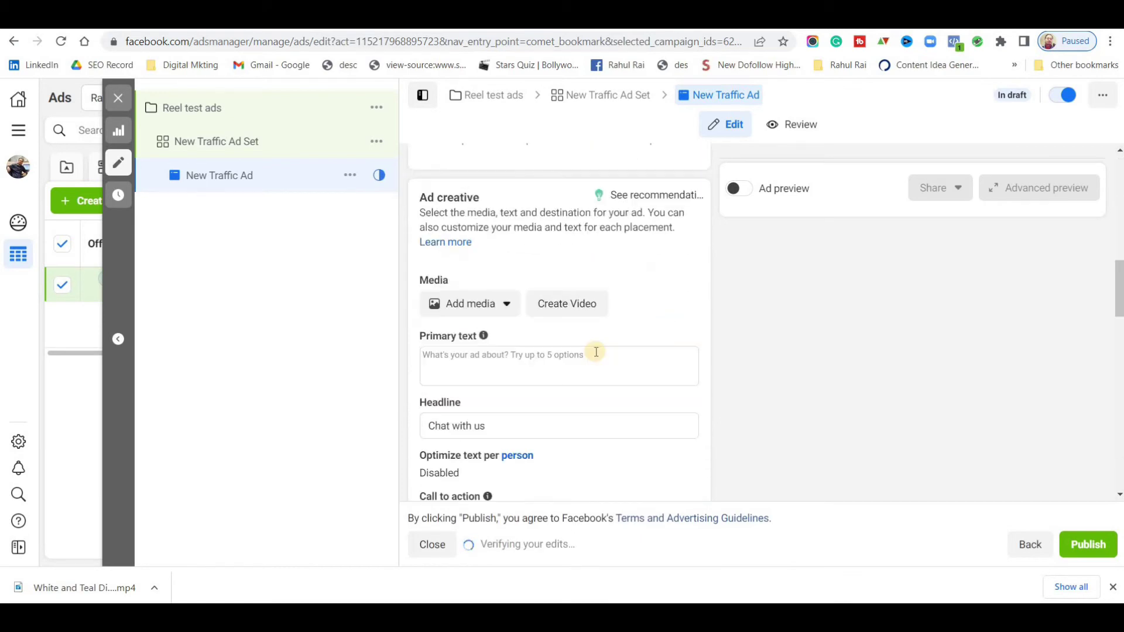
{"action": "left_click", "coordinate": [502, 304]}
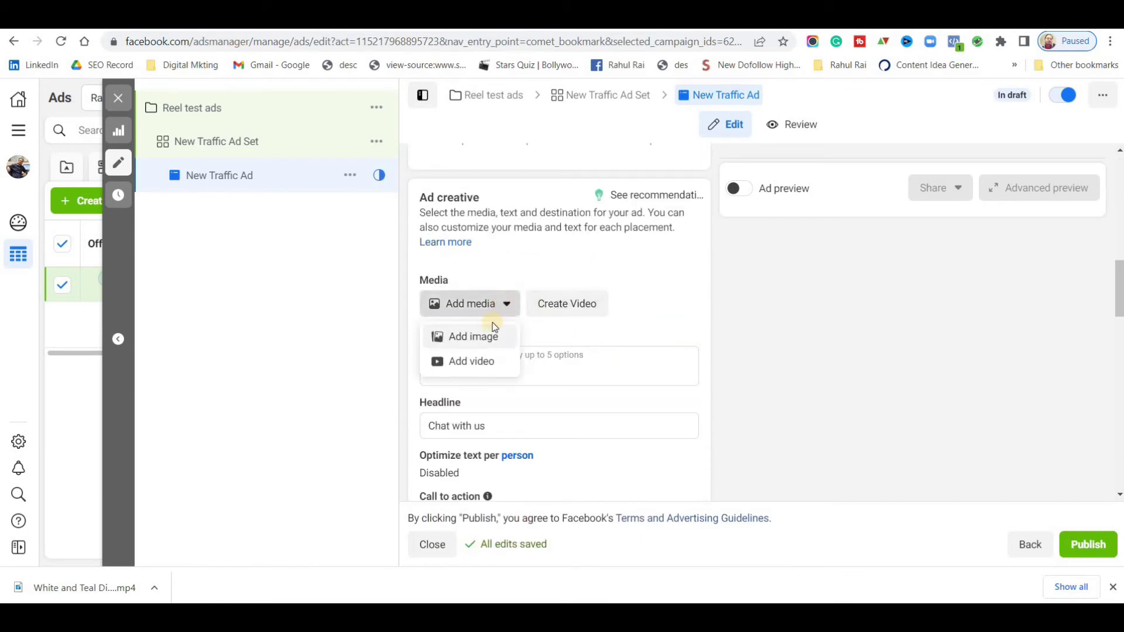
{"action": "left_click", "coordinate": [482, 361]}
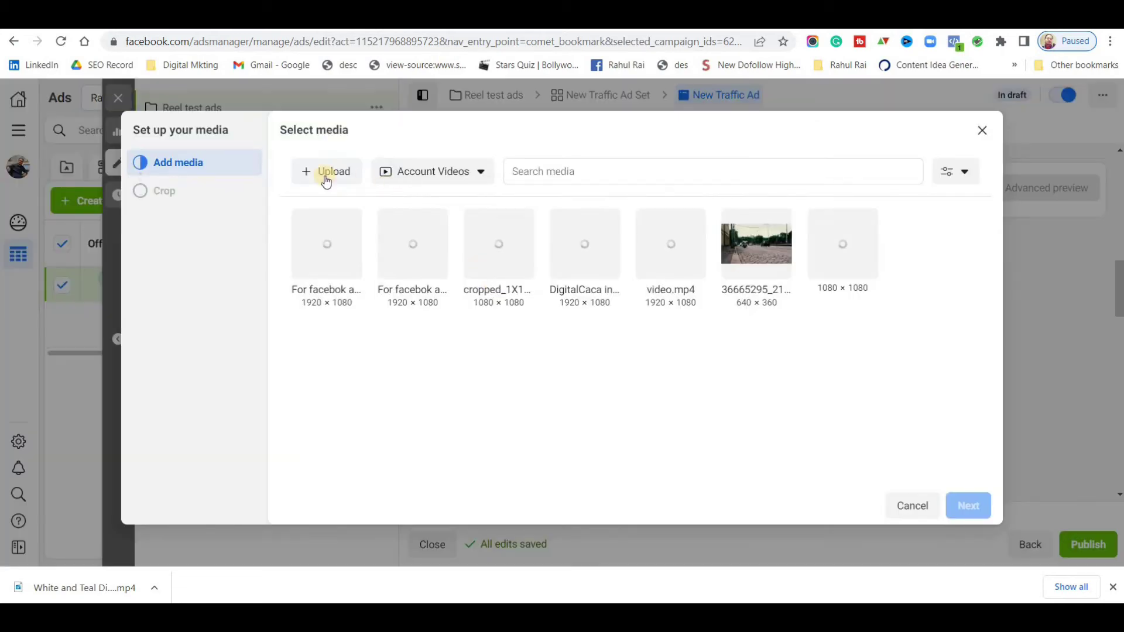
{"action": "left_click", "coordinate": [306, 171]}
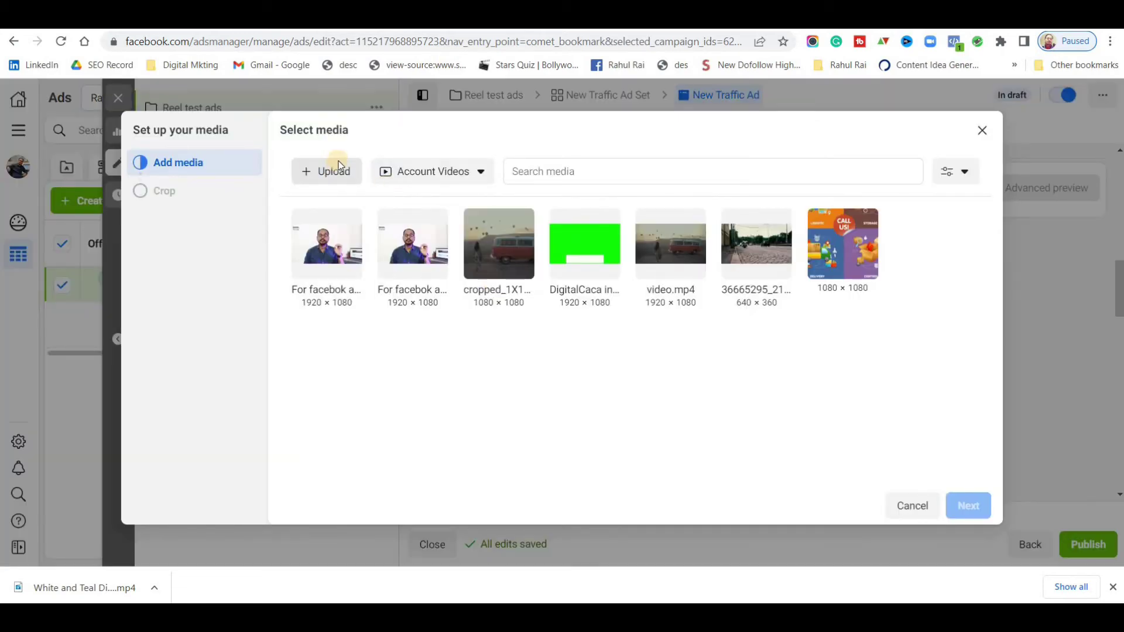
{"action": "left_click", "coordinate": [195, 169]}
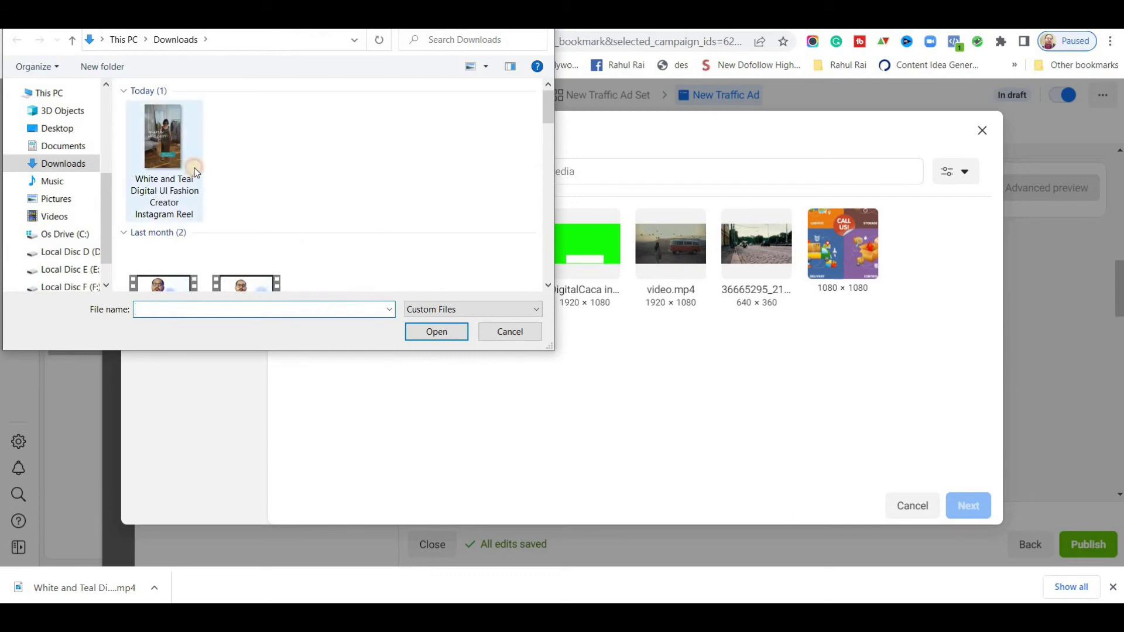
{"action": "left_click", "coordinate": [414, 331]}
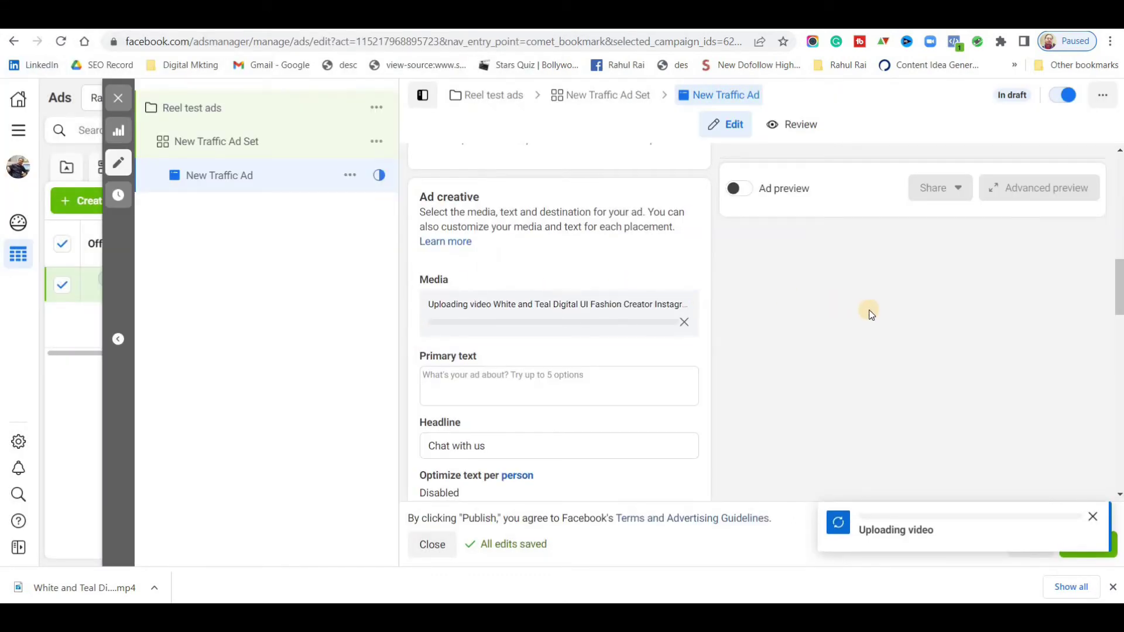
{"action": "scroll", "coordinate": [861, 309], "scroll_direction": "down", "scroll_amount": 1}
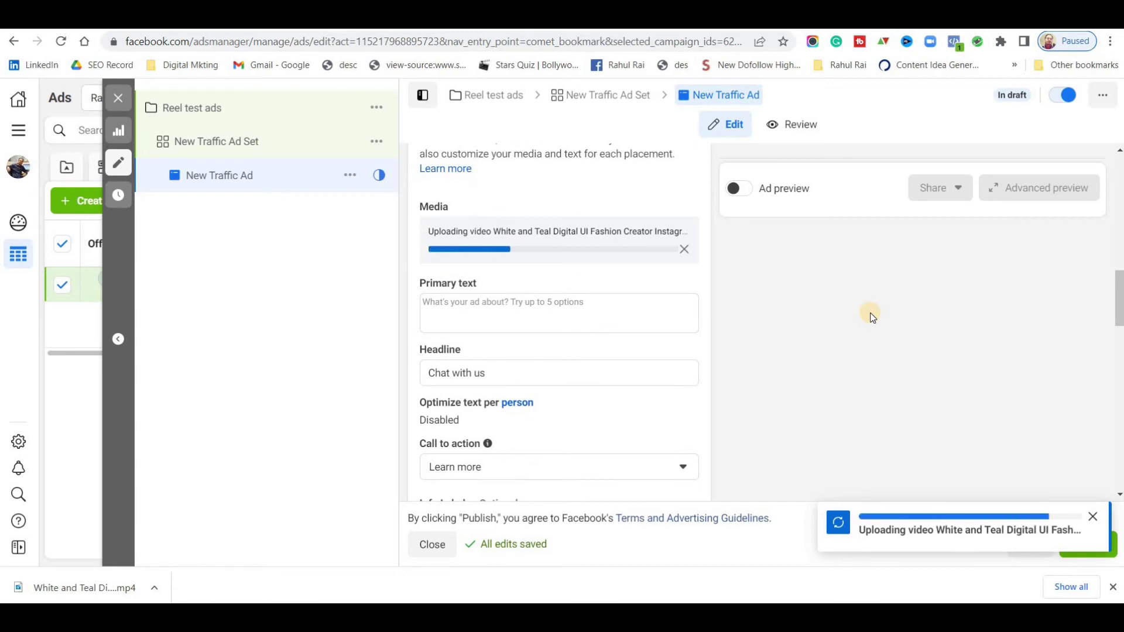
- Write the ad's primary text: "Get the Best Deals on All fashion dresses.", "50% discount" and "Buy Now:", separated by blank lines
{"action": "scroll", "coordinate": [870, 316], "scroll_direction": "up", "scroll_amount": 1}
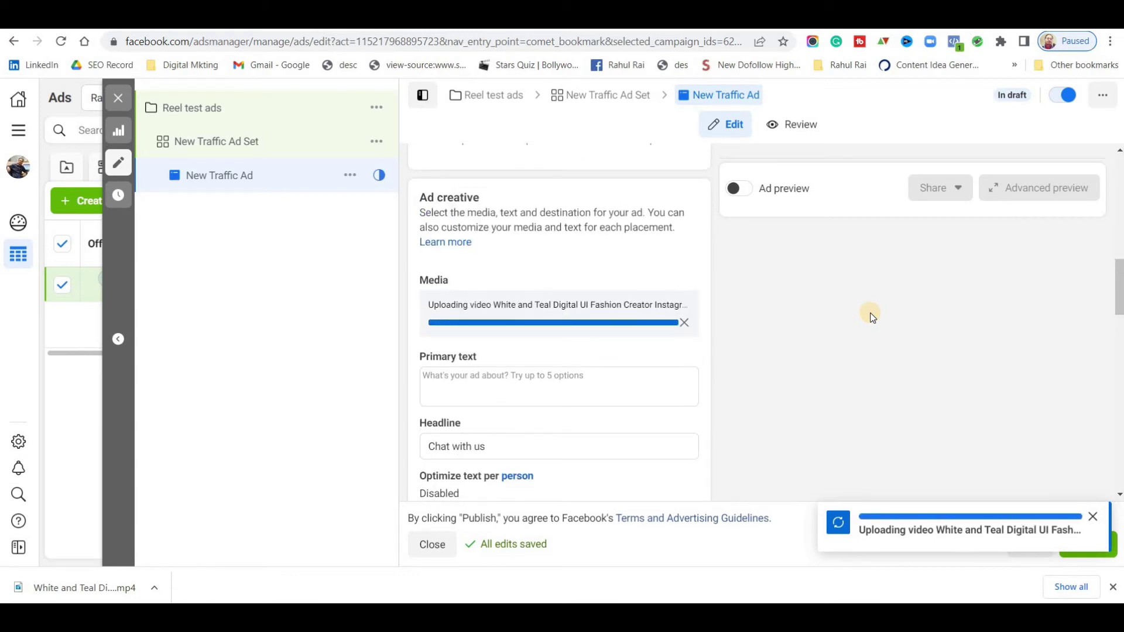
{"action": "left_click", "coordinate": [591, 378]}
{"action": "type", "text": "Get Best Deals on All fashion dresses"}
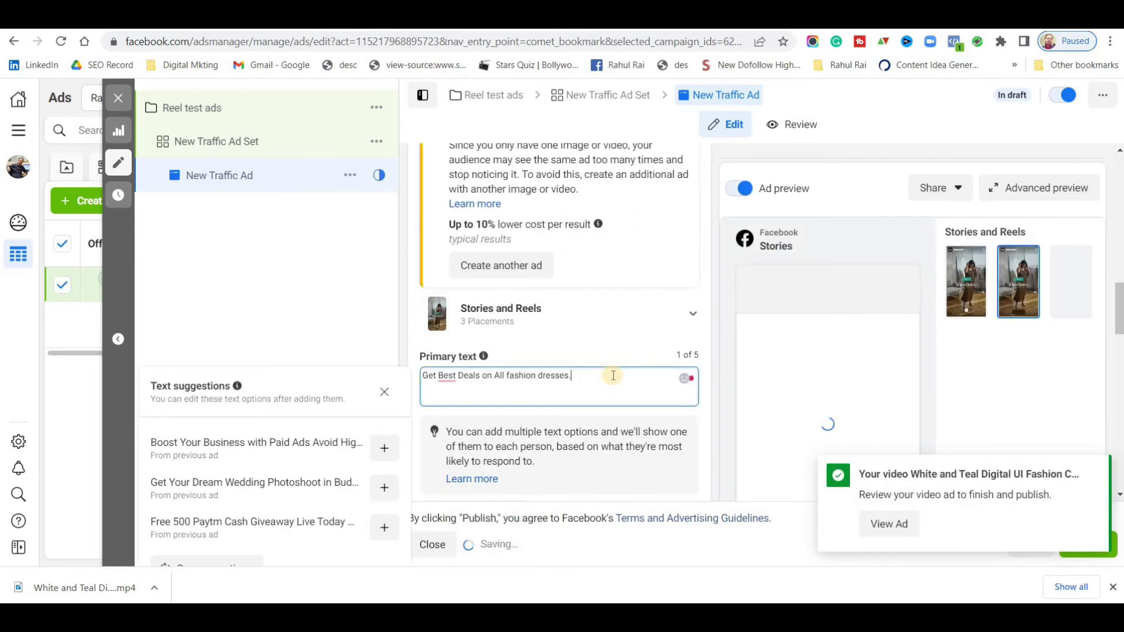
{"action": "mouse_move", "coordinate": [471, 380]}
{"action": "left_click", "coordinate": [468, 411]}
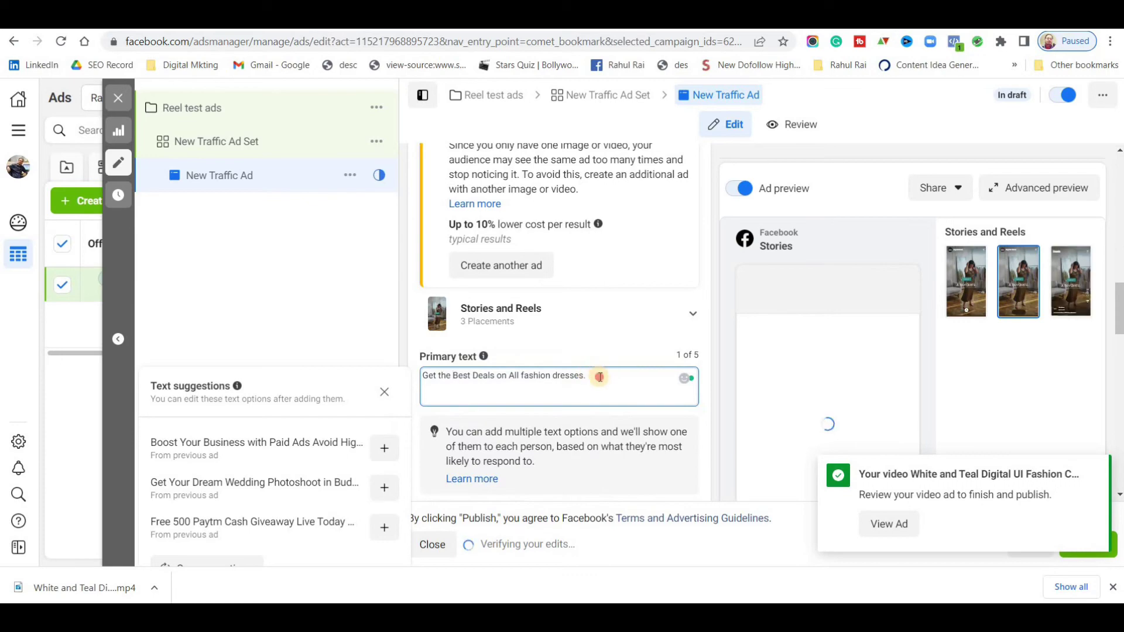
{"action": "key", "text": "Return"}
{"action": "key", "text": "Return"}
{"action": "type", "text": "50% discount"}
{"action": "key", "text": "Return"}
{"action": "key", "text": "Return"}
{"action": "type", "text": "Buy No"}
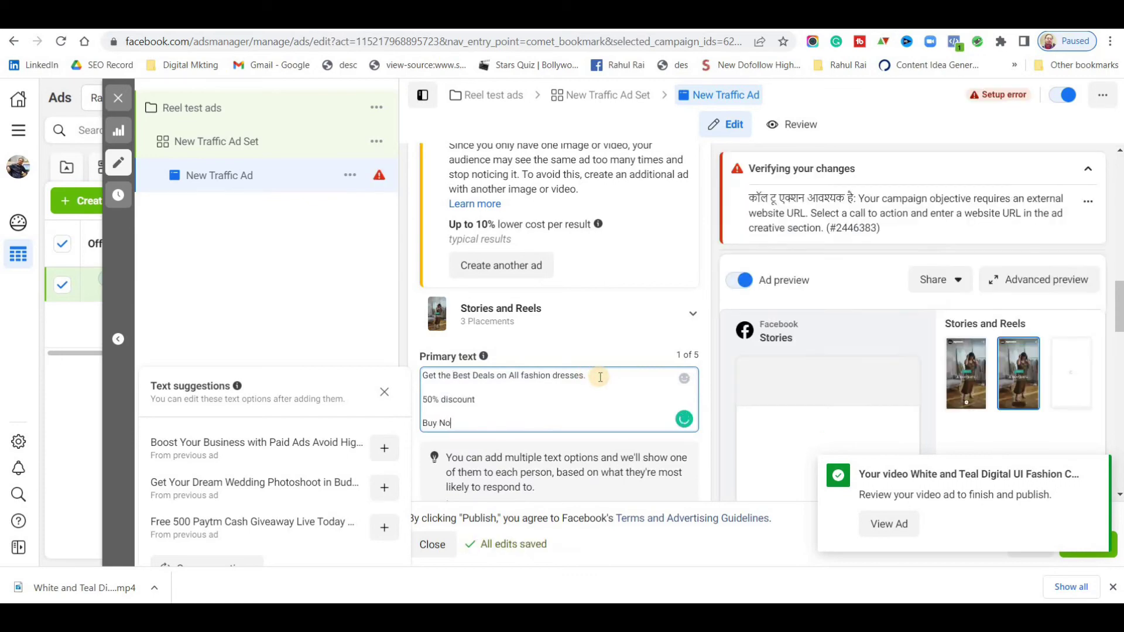
{"action": "type", "text": "w:"}
- For the ad's website destination, open flipkart.com in a new browser tab, go to its women's ethnic wear page and copy the page address
{"action": "scroll", "coordinate": [556, 354], "scroll_direction": "down", "scroll_amount": 4}
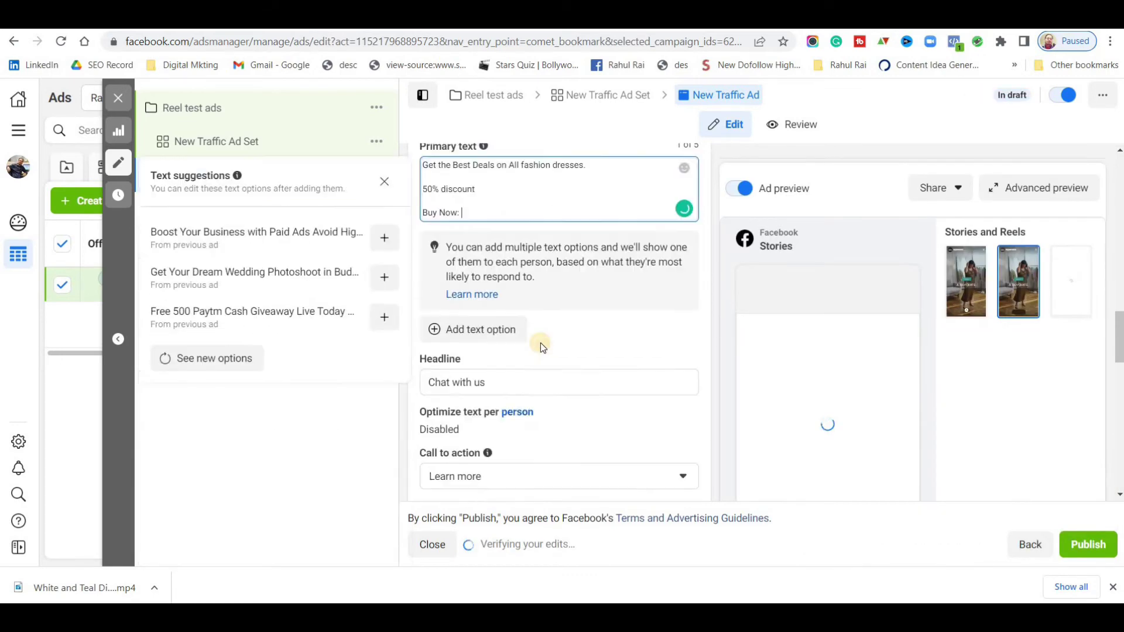
{"action": "scroll", "coordinate": [582, 356], "scroll_direction": "down", "scroll_amount": 8}
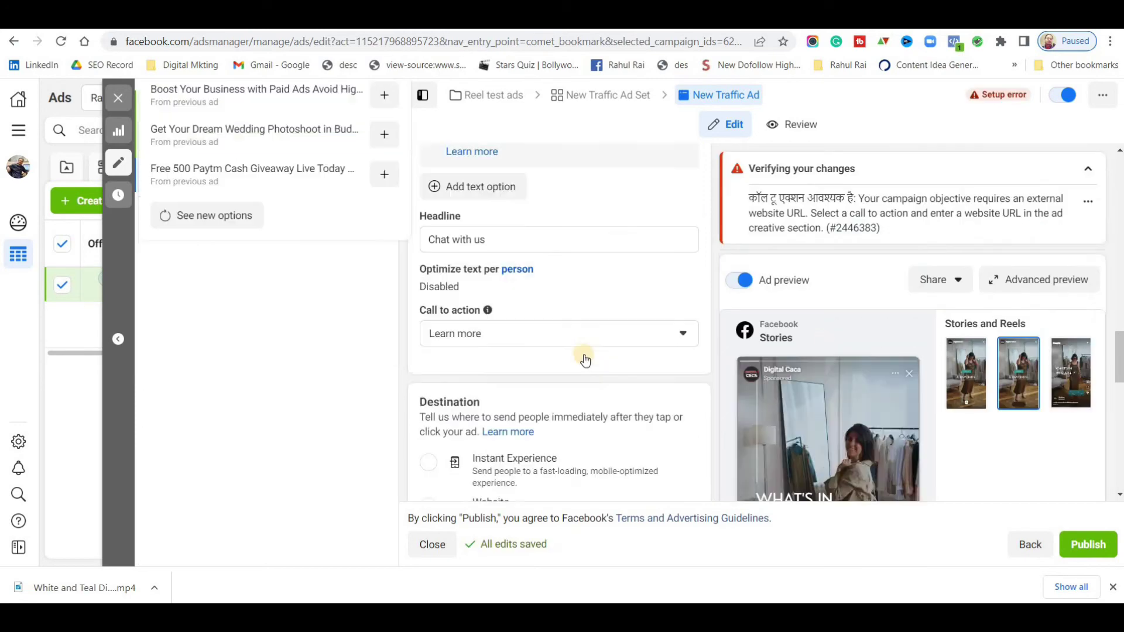
{"action": "left_click", "coordinate": [511, 250]}
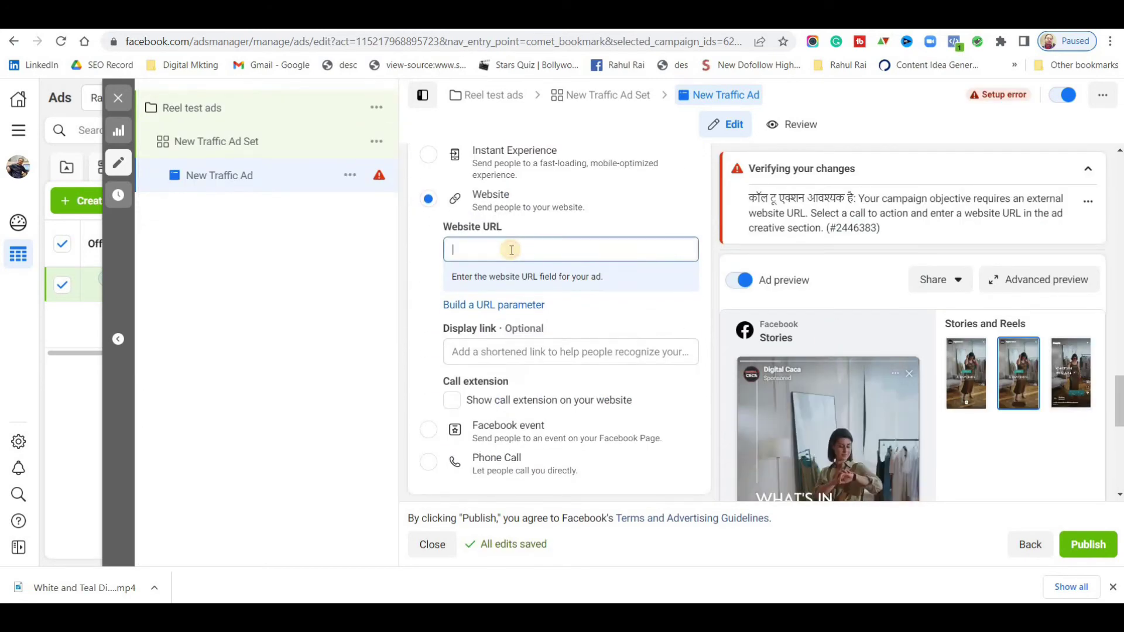
{"action": "key", "text": "ctrl+t"}
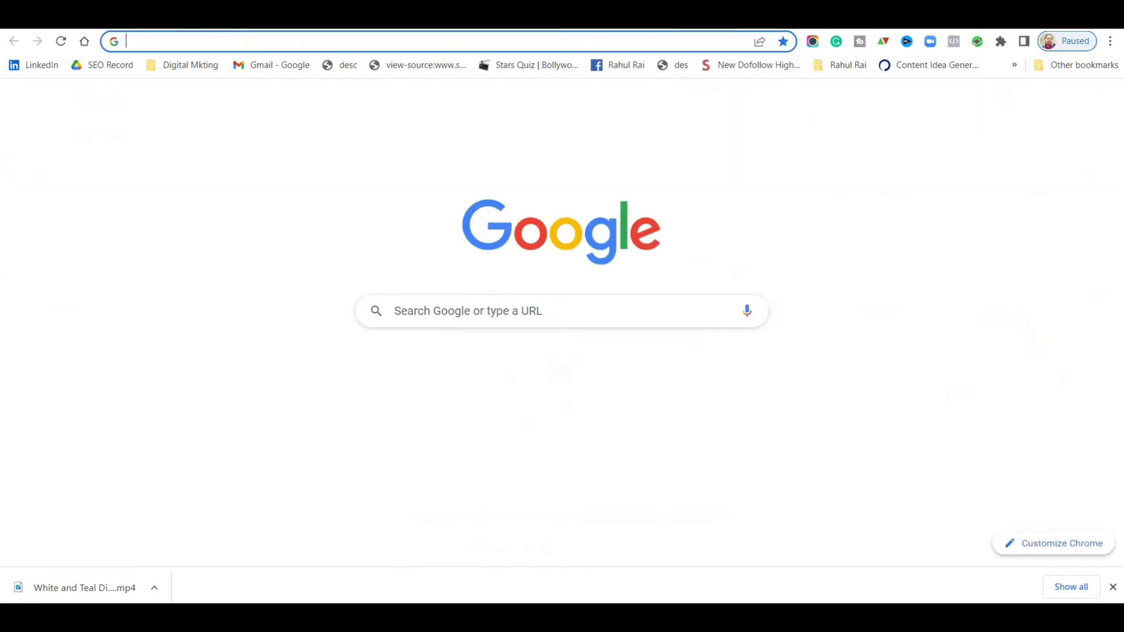
{"action": "type", "text": "flipkart.com"}
{"action": "key", "text": "Return"}
{"action": "left_click", "coordinate": [206, 228]}
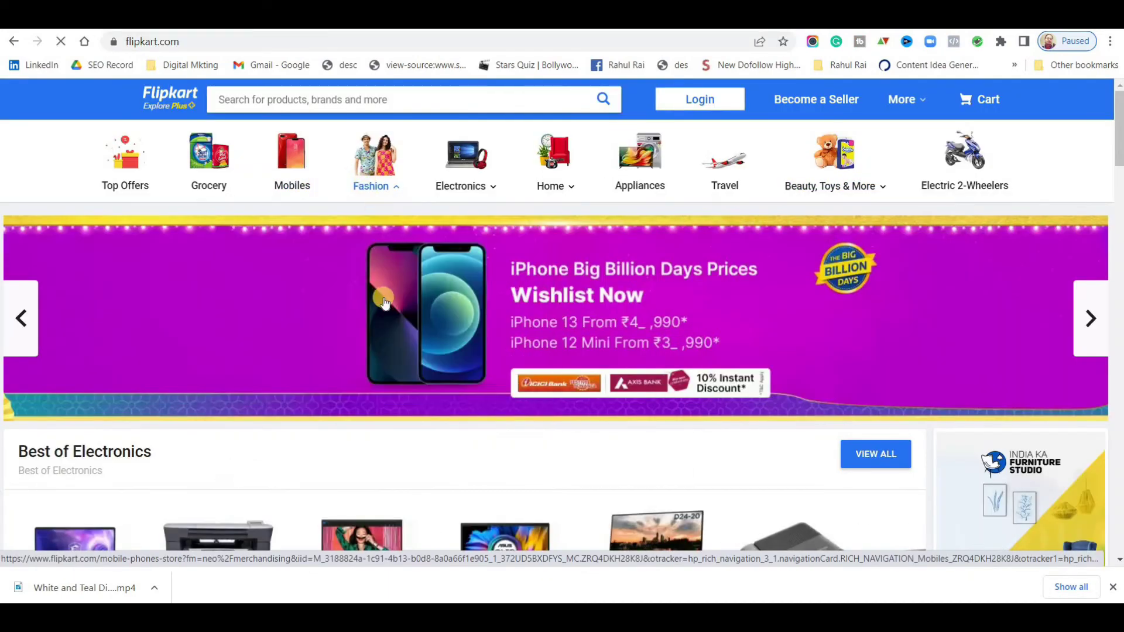
{"action": "mouse_move", "coordinate": [293, 288]}
{"action": "left_click", "coordinate": [441, 249]}
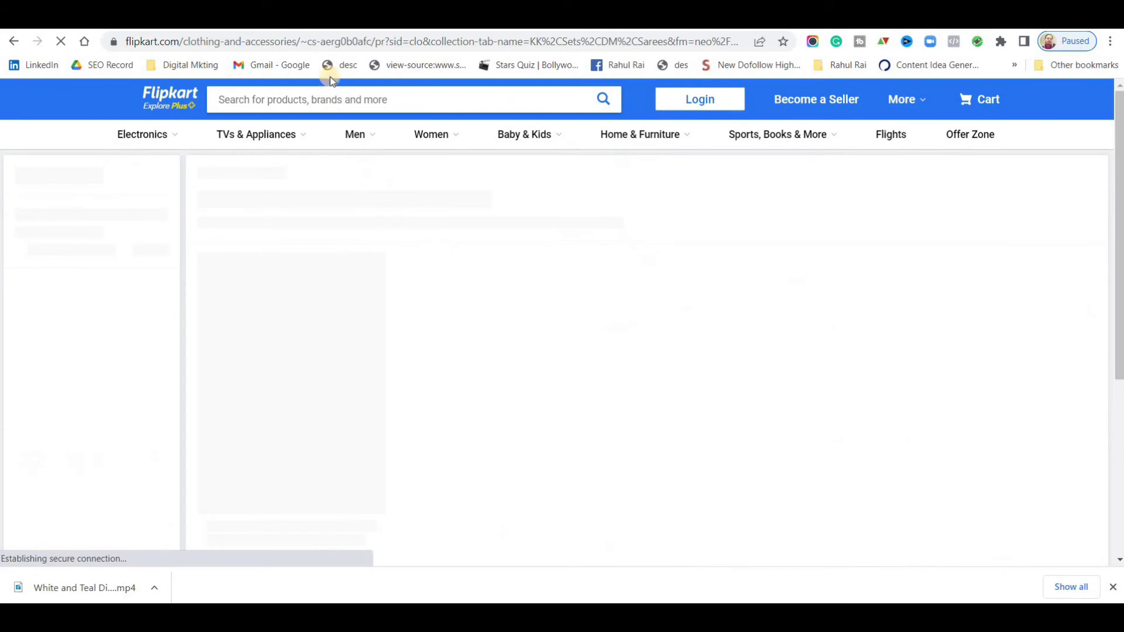
{"action": "left_click", "coordinate": [329, 42]}
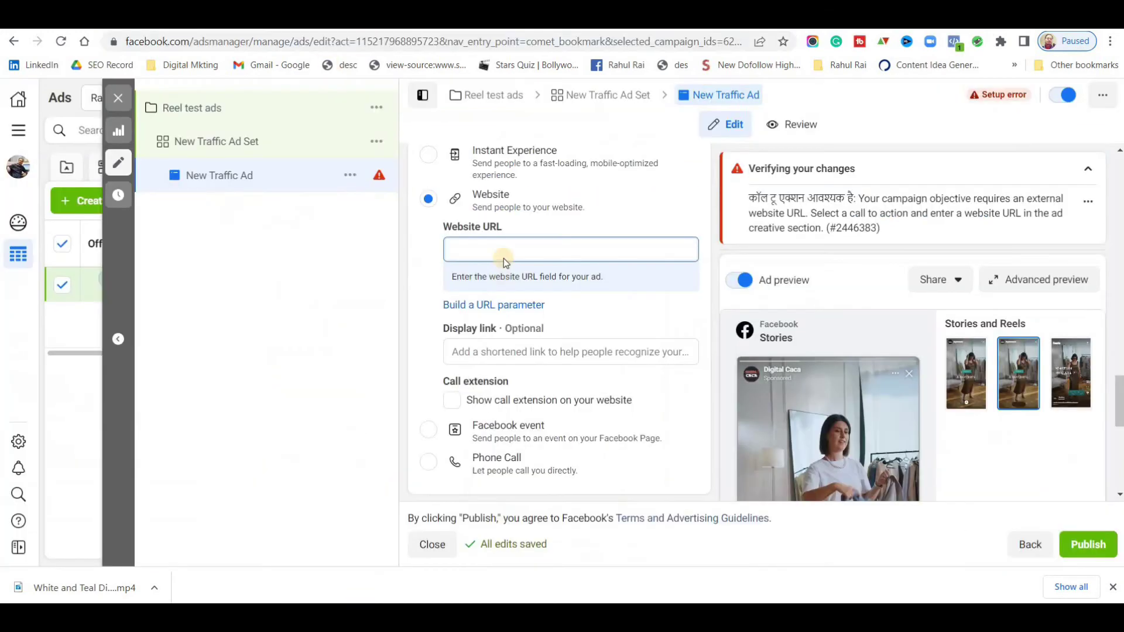
- Set the ad's website URL to the copied Flipkart address, preview the linked page and close the preview
{"action": "key", "text": "ctrl+v"}
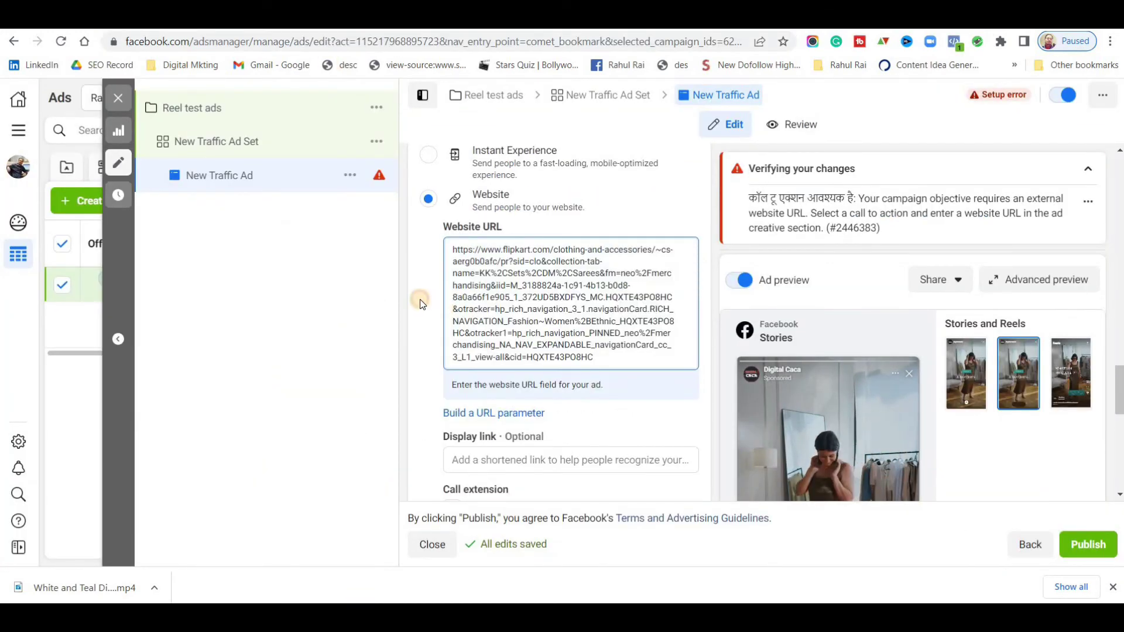
{"action": "left_click", "coordinate": [633, 248]}
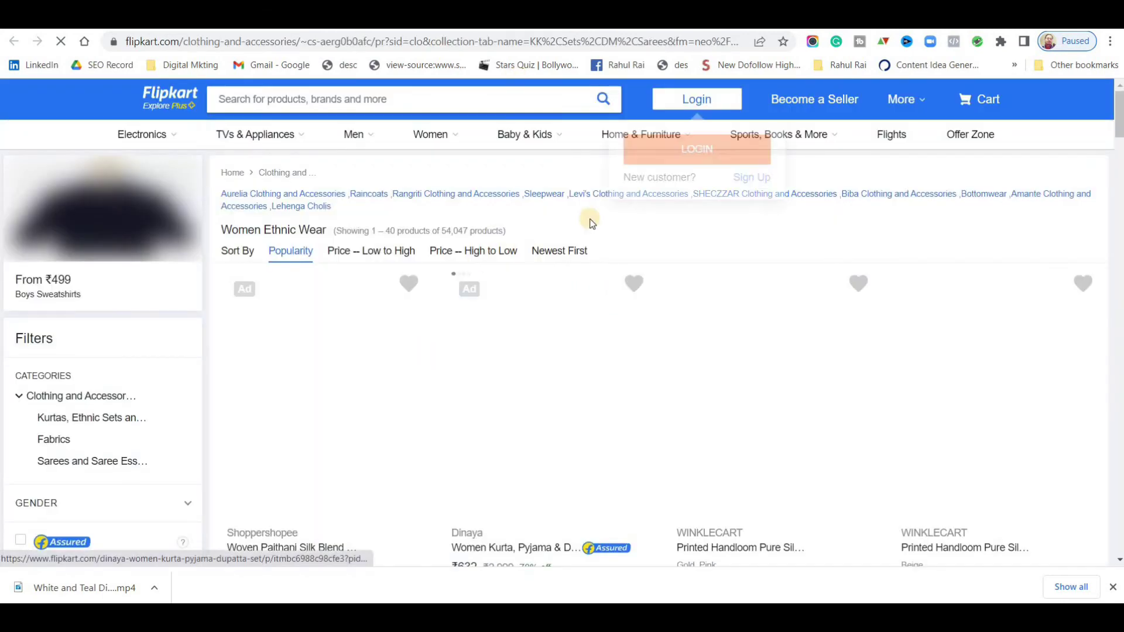
{"action": "mouse_move", "coordinate": [640, 134]}
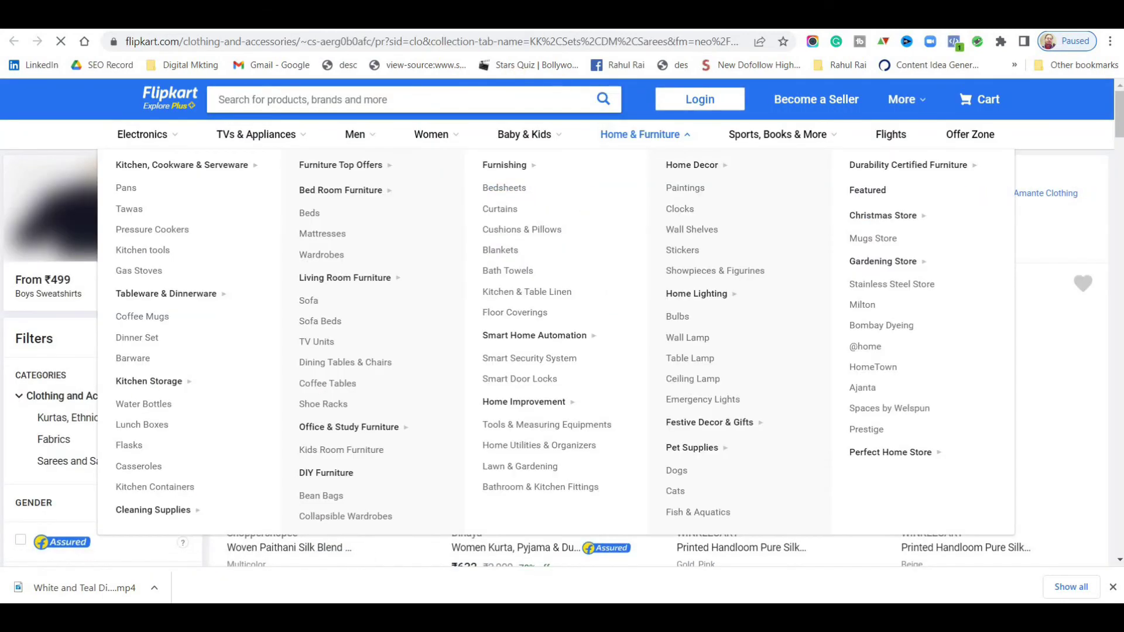
{"action": "key", "text": "ctrl+w"}
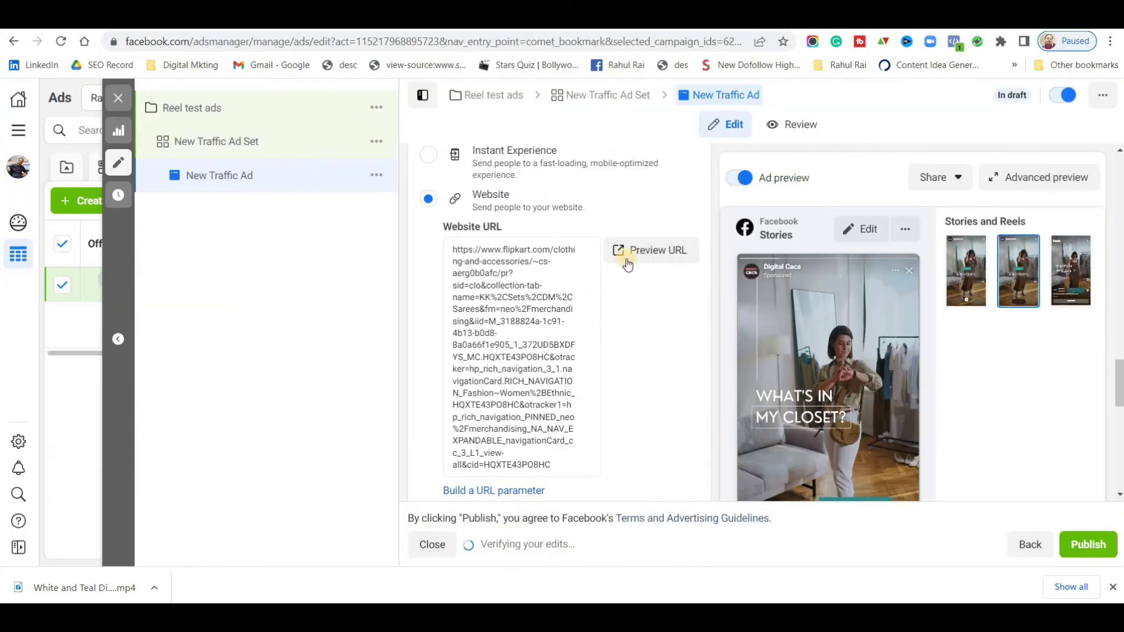
- Check the languages and tracking sections, and set the ad's call to action to Shop now
{"action": "scroll", "coordinate": [632, 271], "scroll_direction": "down", "scroll_amount": 10}
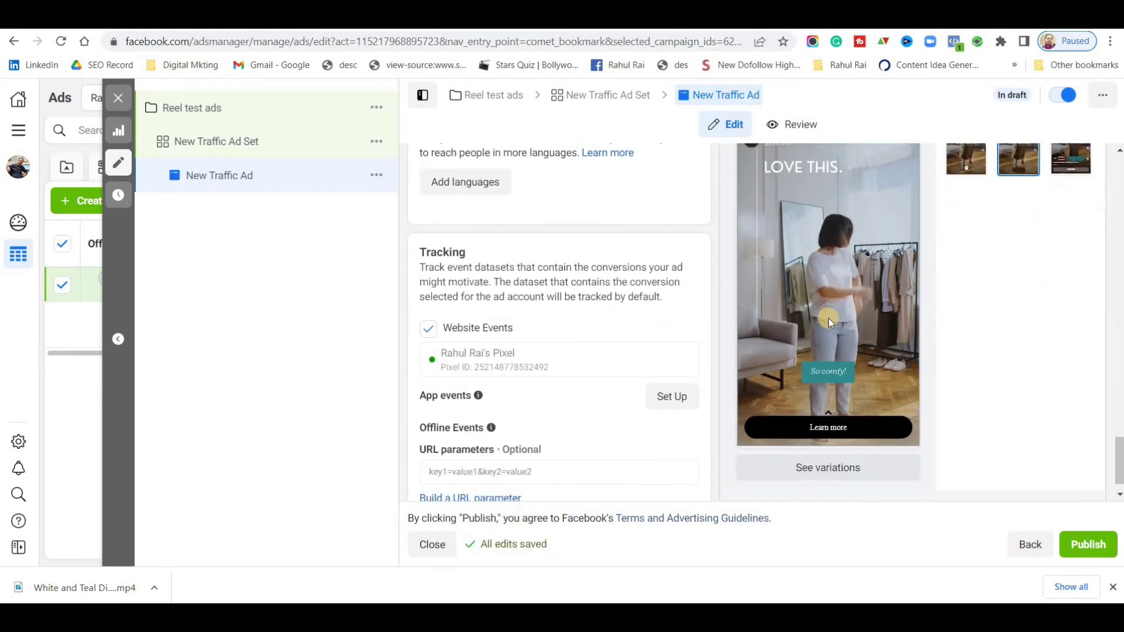
{"action": "scroll", "coordinate": [820, 270], "scroll_direction": "up", "scroll_amount": 1}
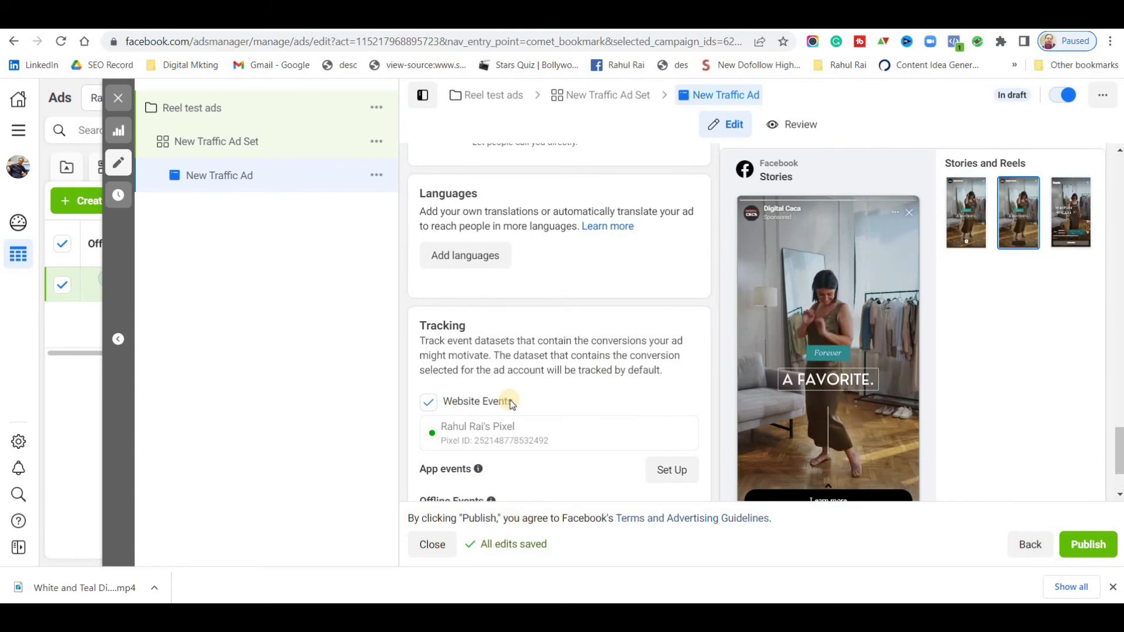
{"action": "scroll", "coordinate": [825, 449], "scroll_direction": "down", "scroll_amount": 2}
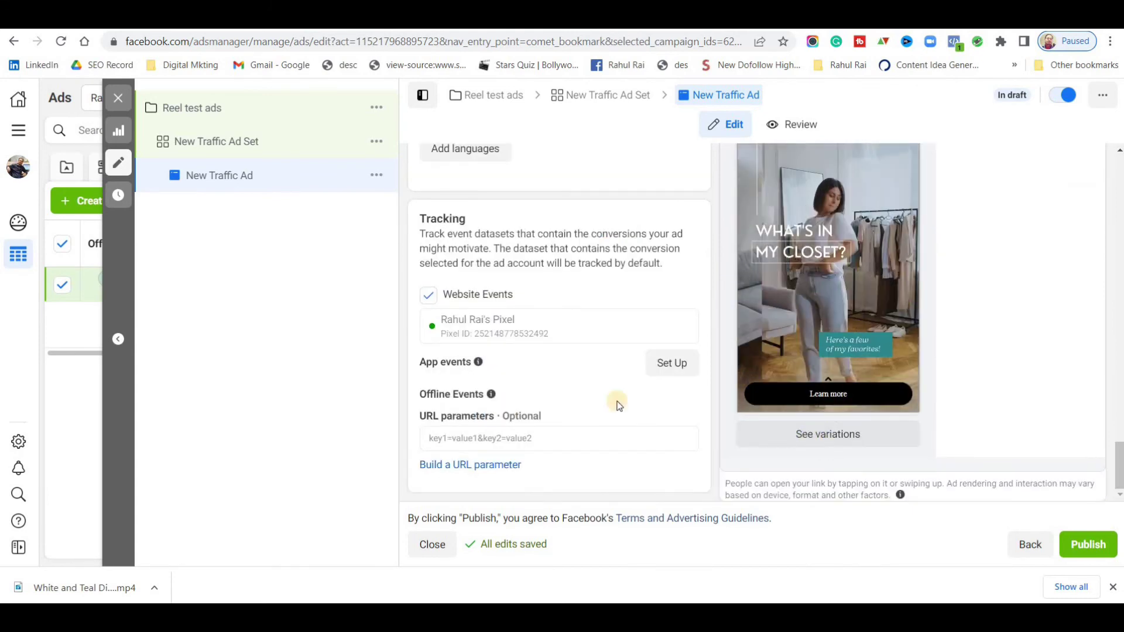
{"action": "scroll", "coordinate": [556, 353], "scroll_direction": "up", "scroll_amount": 10}
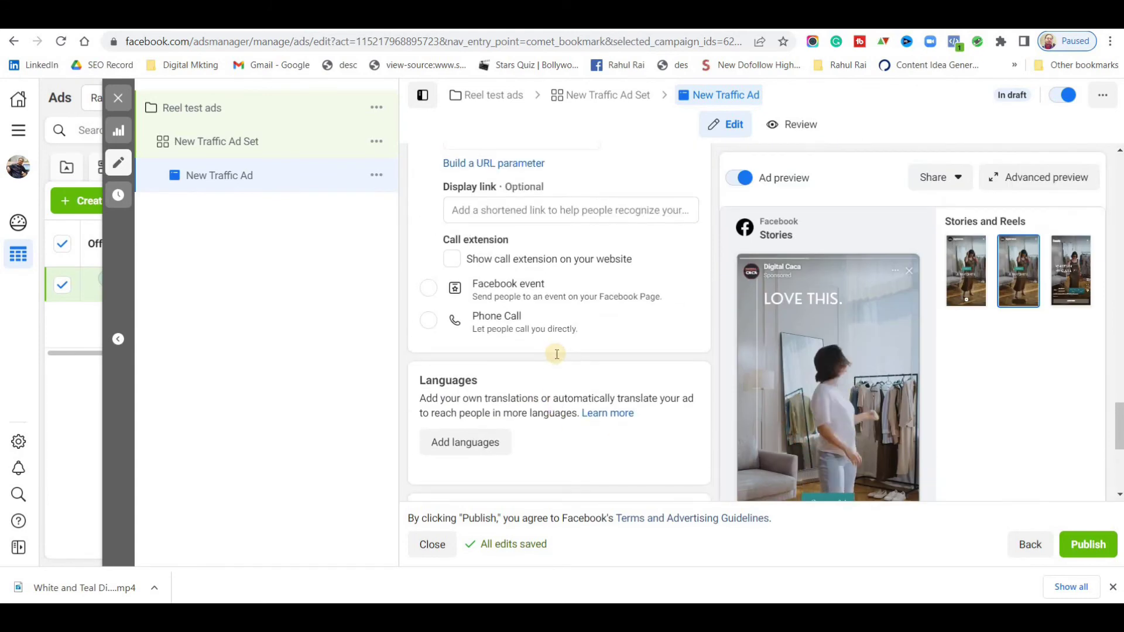
{"action": "left_click", "coordinate": [556, 359]}
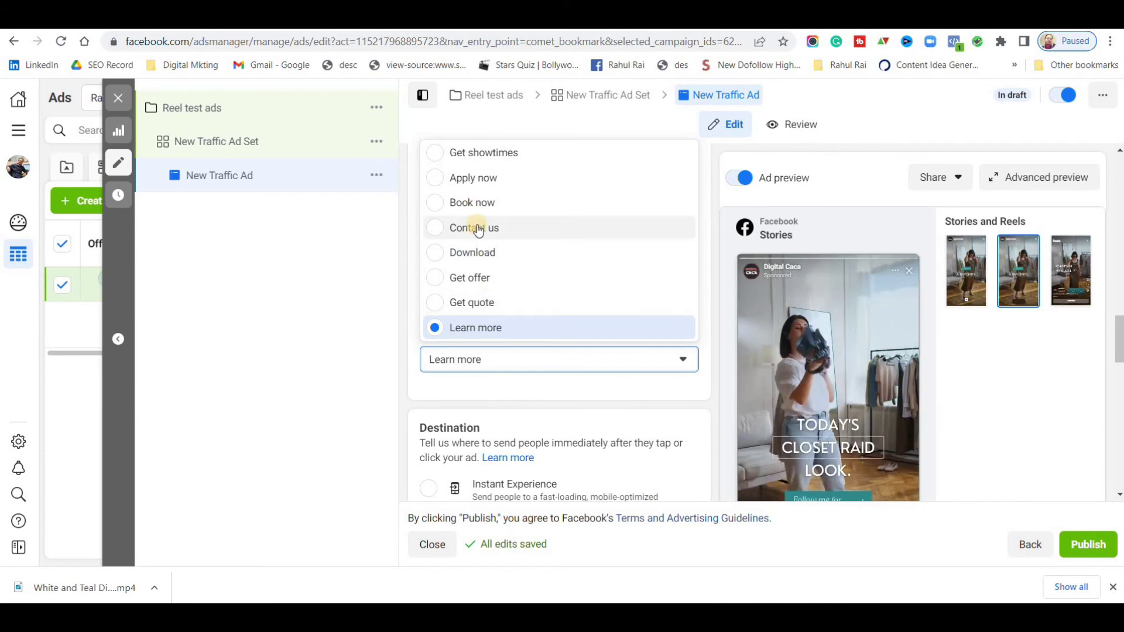
{"action": "scroll", "coordinate": [477, 228], "scroll_direction": "down", "scroll_amount": 3}
{"action": "left_click", "coordinate": [472, 330]}
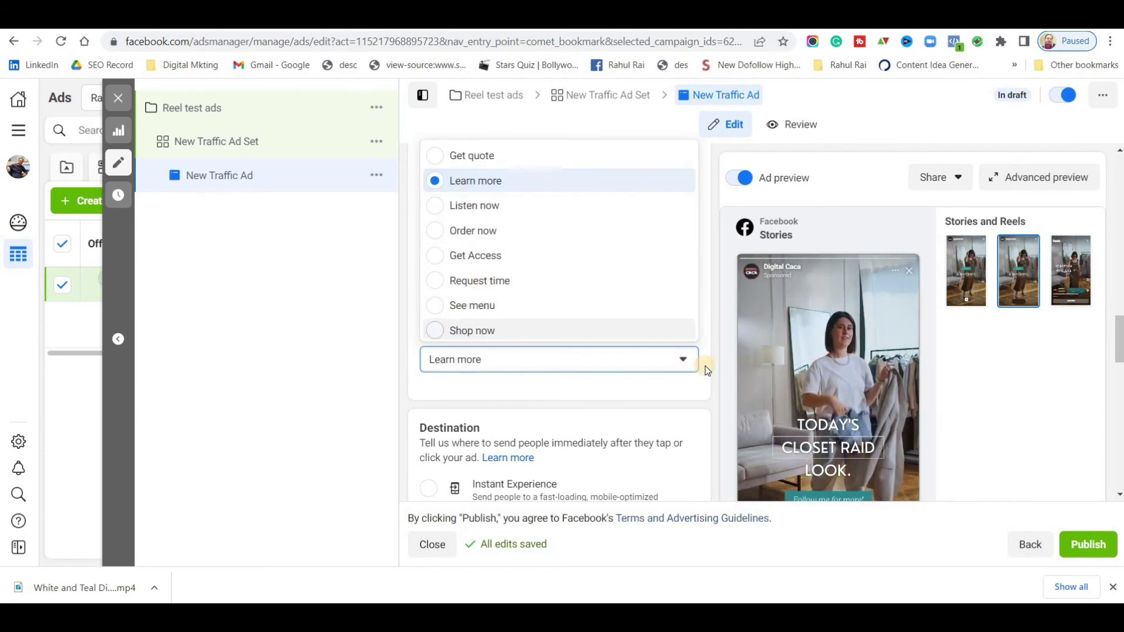
- Review the ad's destination and headline, and inspect its Facebook Stories rendering in the advanced preview
{"action": "scroll", "coordinate": [828, 408], "scroll_direction": "down", "scroll_amount": 5}
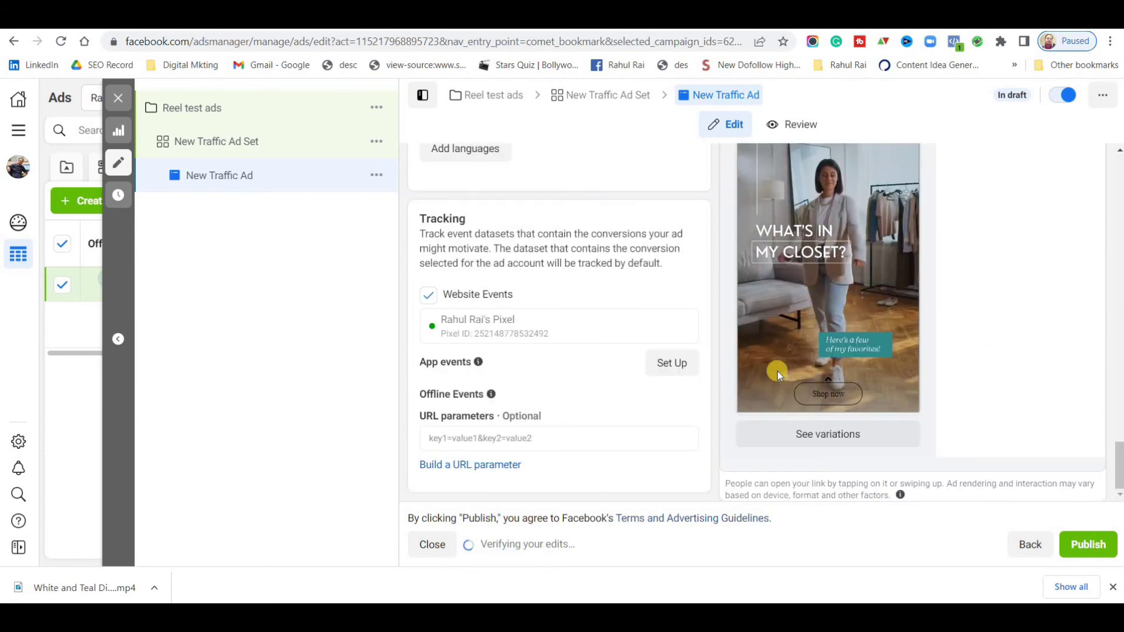
{"action": "scroll", "coordinate": [573, 373], "scroll_direction": "up", "scroll_amount": 10}
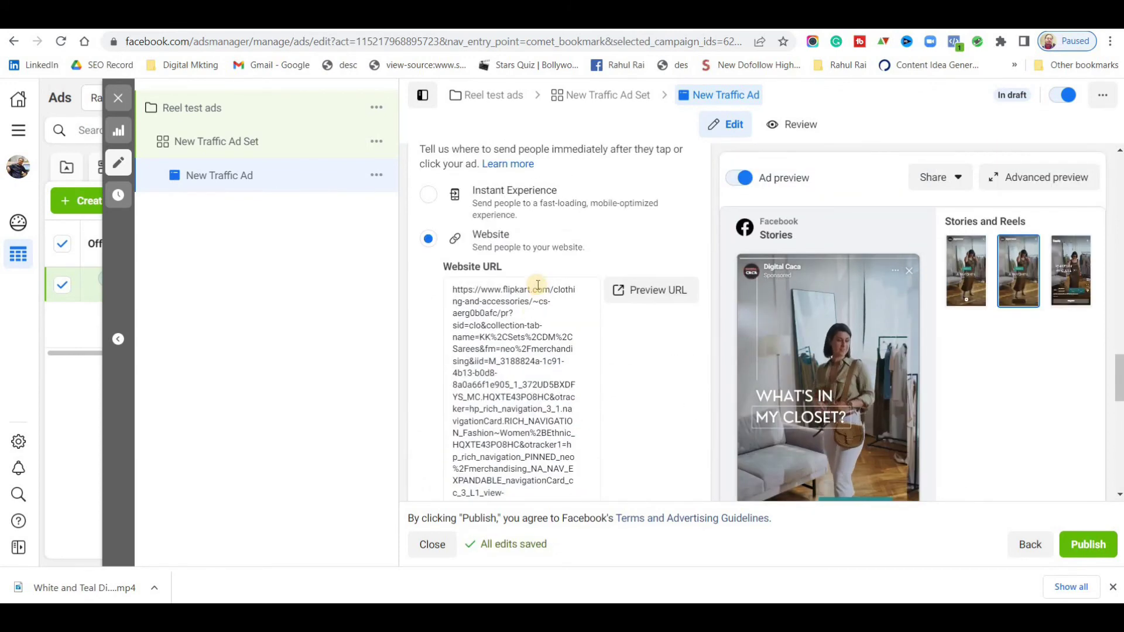
{"action": "scroll", "coordinate": [533, 315], "scroll_direction": "up", "scroll_amount": 6}
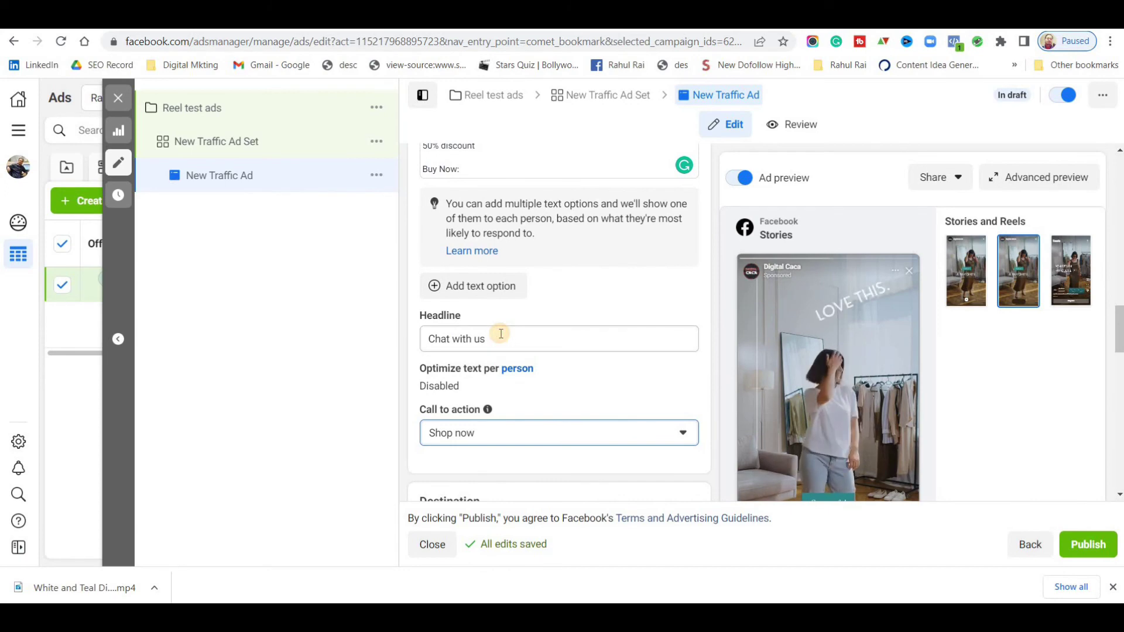
{"action": "left_click", "coordinate": [493, 333]}
{"action": "left_click_drag", "start_coordinate": [427, 333], "coordinate": [585, 376]}
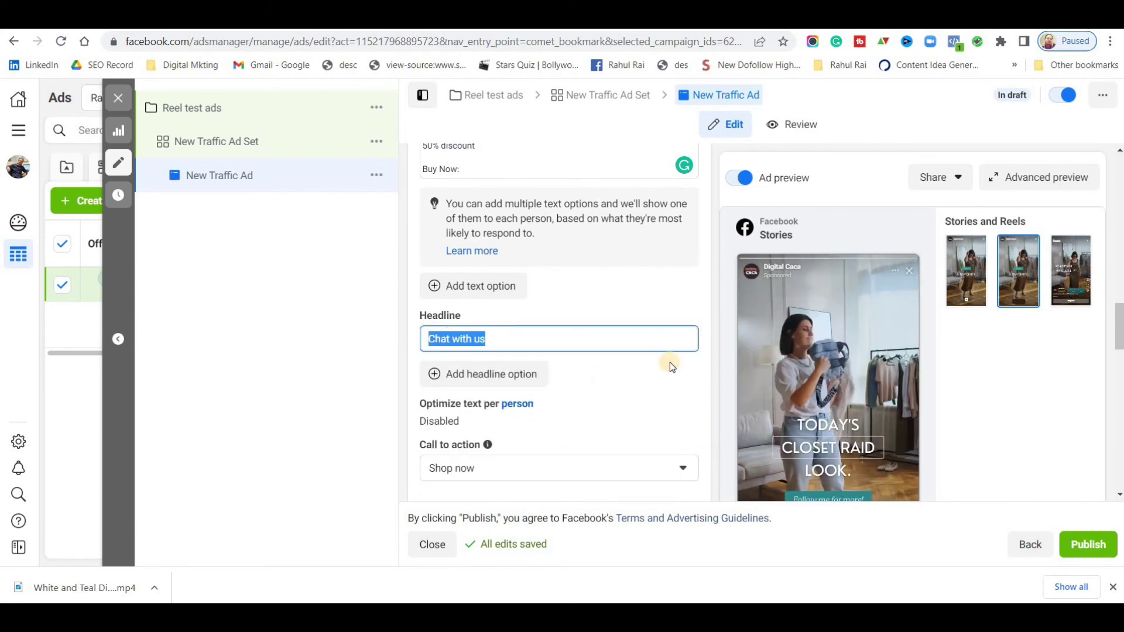
{"action": "scroll", "coordinate": [665, 363], "scroll_direction": "down", "scroll_amount": 3}
{"action": "scroll", "coordinate": [659, 412], "scroll_direction": "down", "scroll_amount": 7}
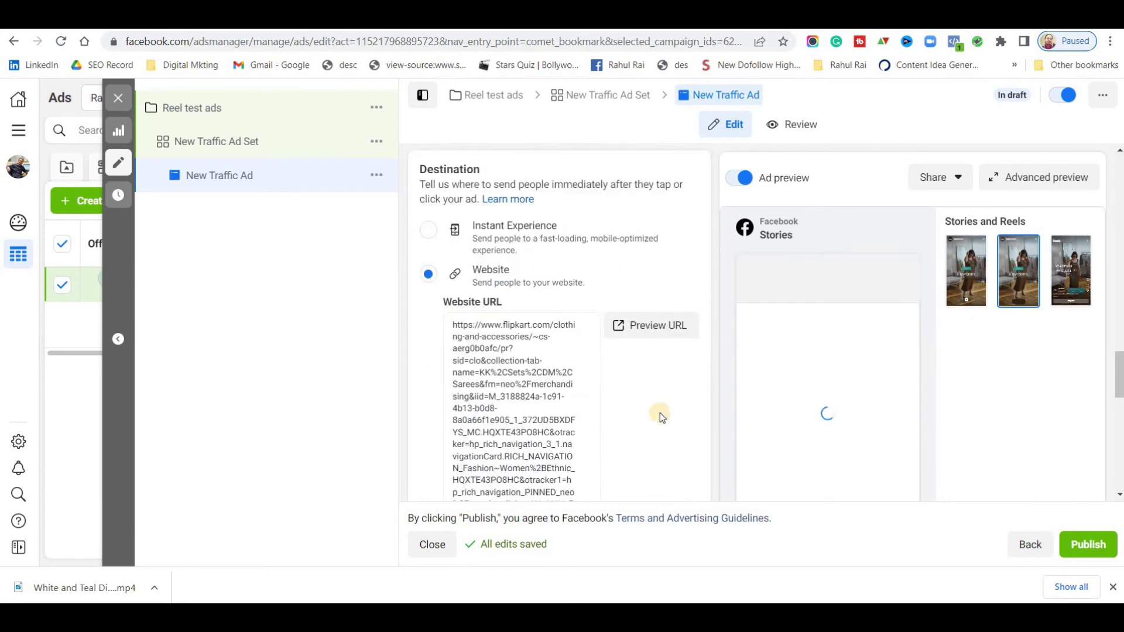
{"action": "scroll", "coordinate": [848, 425], "scroll_direction": "down", "scroll_amount": 8}
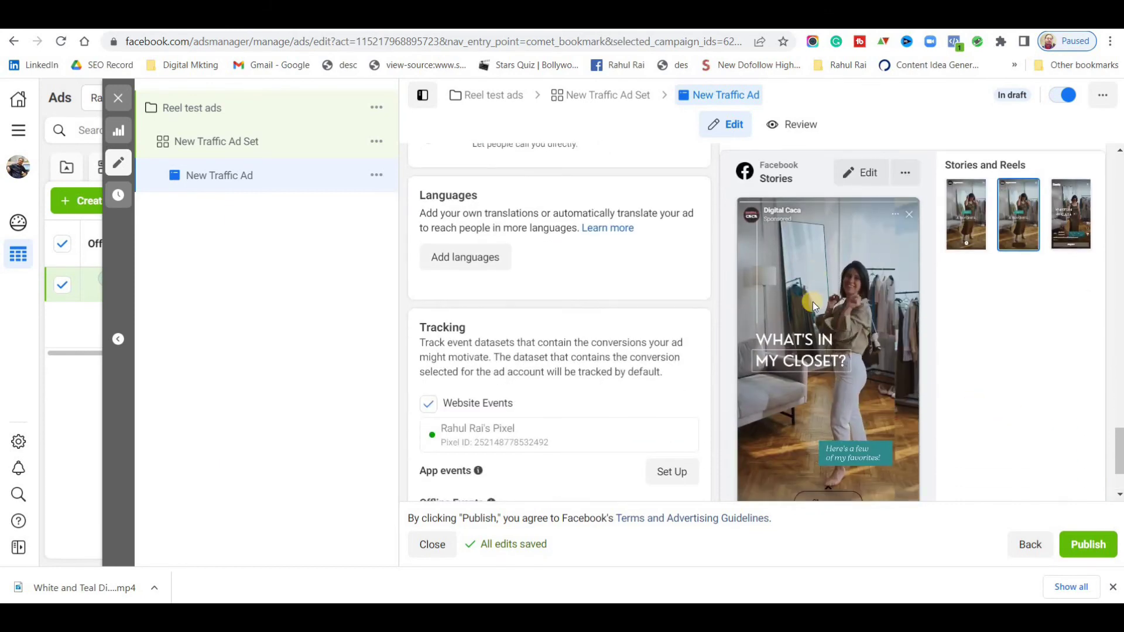
{"action": "scroll", "coordinate": [866, 331], "scroll_direction": "up", "scroll_amount": 3}
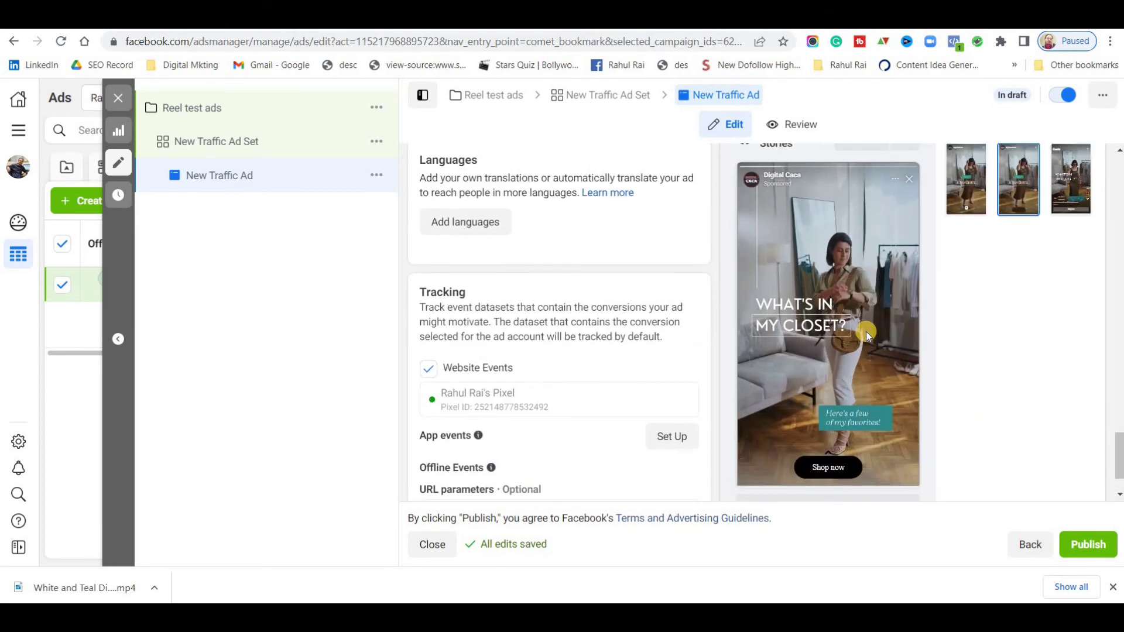
{"action": "left_click", "coordinate": [859, 296]}
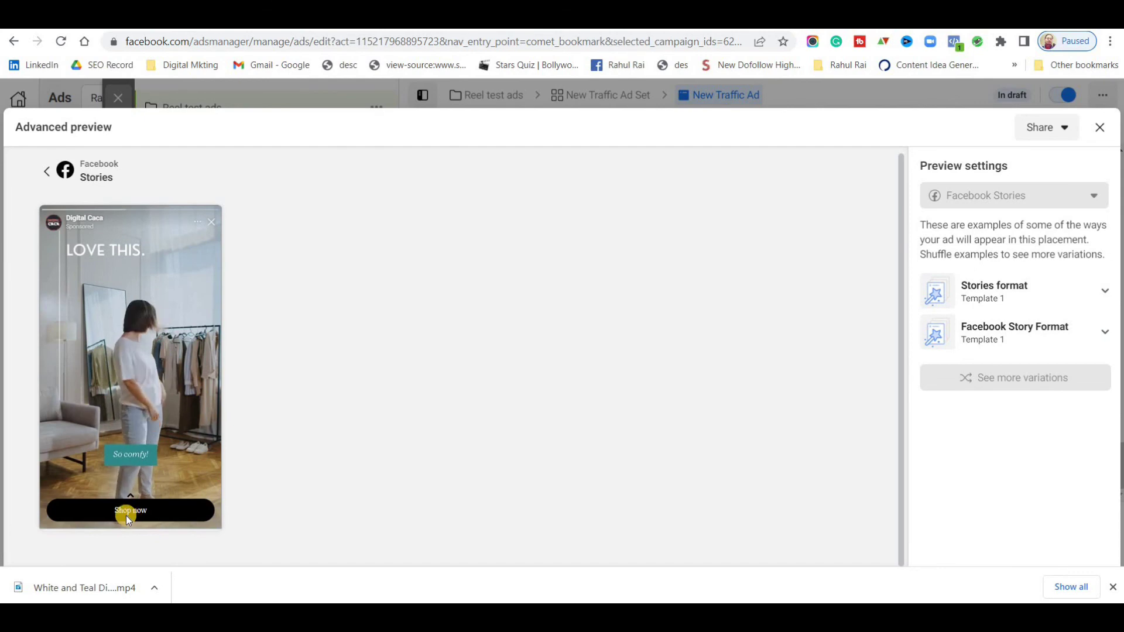
{"action": "left_click", "coordinate": [1102, 130]}
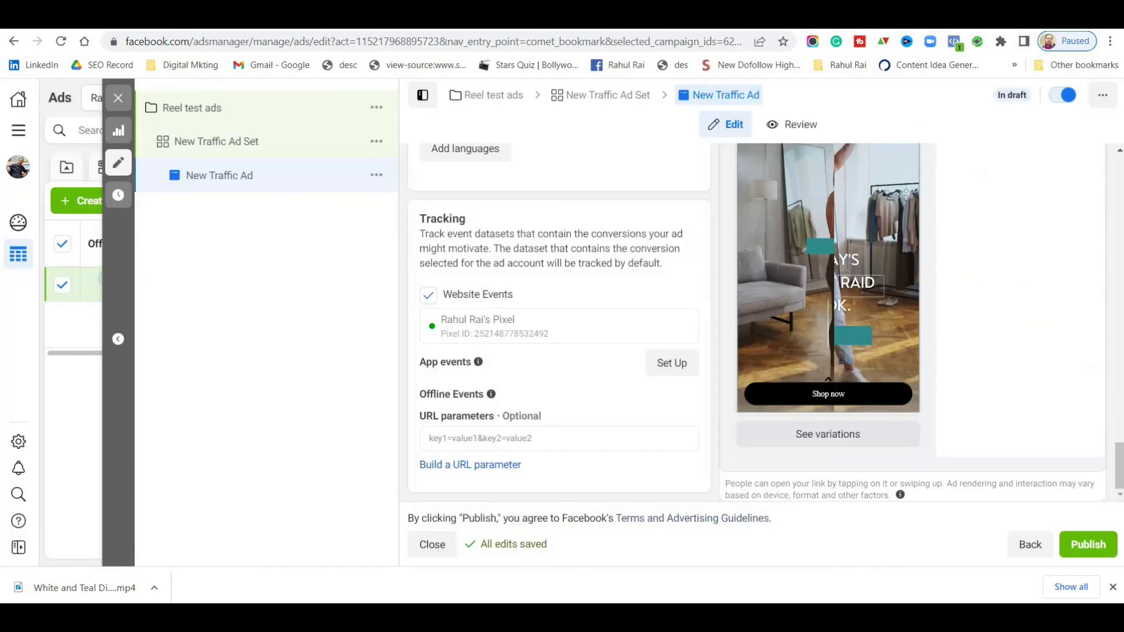
- Publish the Reel test ads campaign with its ad set and ad, and close the ad editor
{"action": "left_click", "coordinate": [1094, 547]}
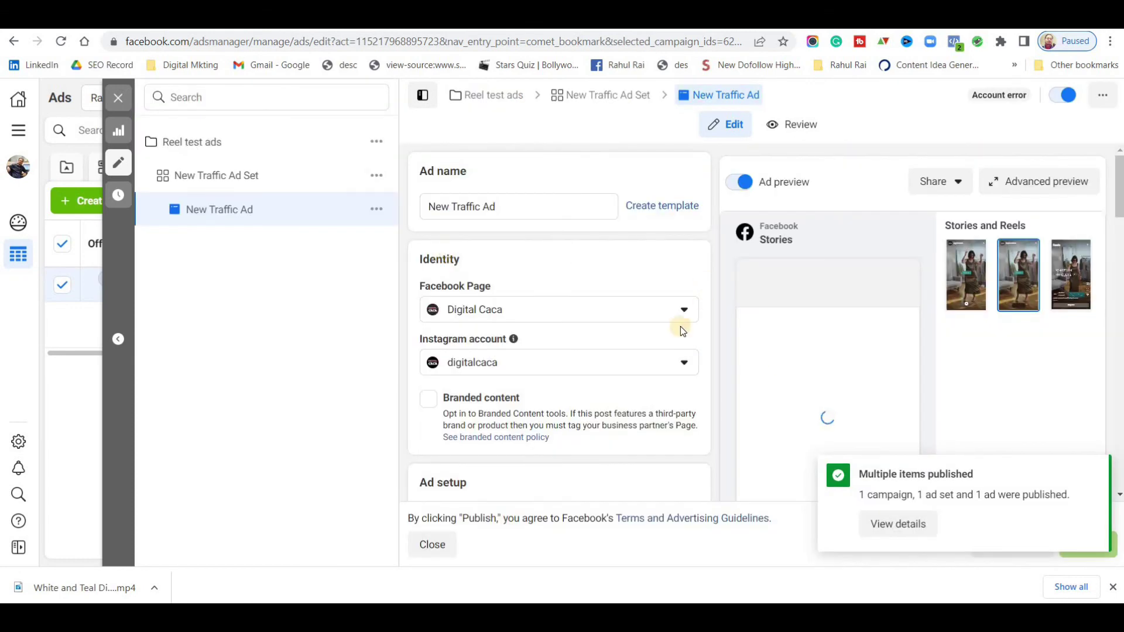
{"action": "scroll", "coordinate": [680, 326], "scroll_direction": "down", "scroll_amount": 3}
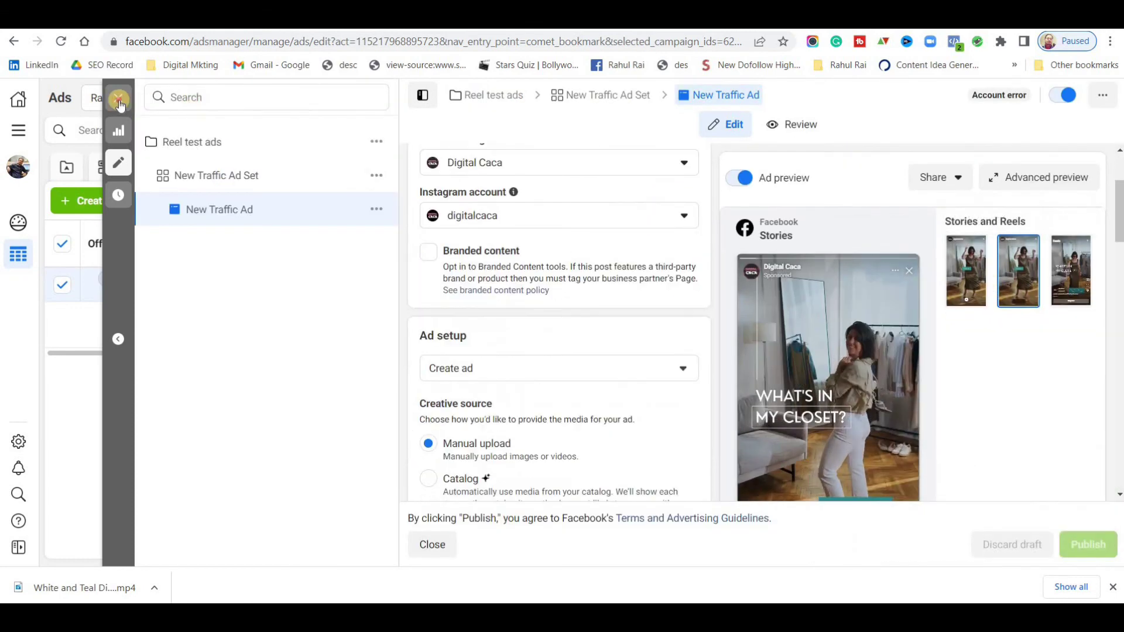
{"action": "left_click", "coordinate": [118, 99]}
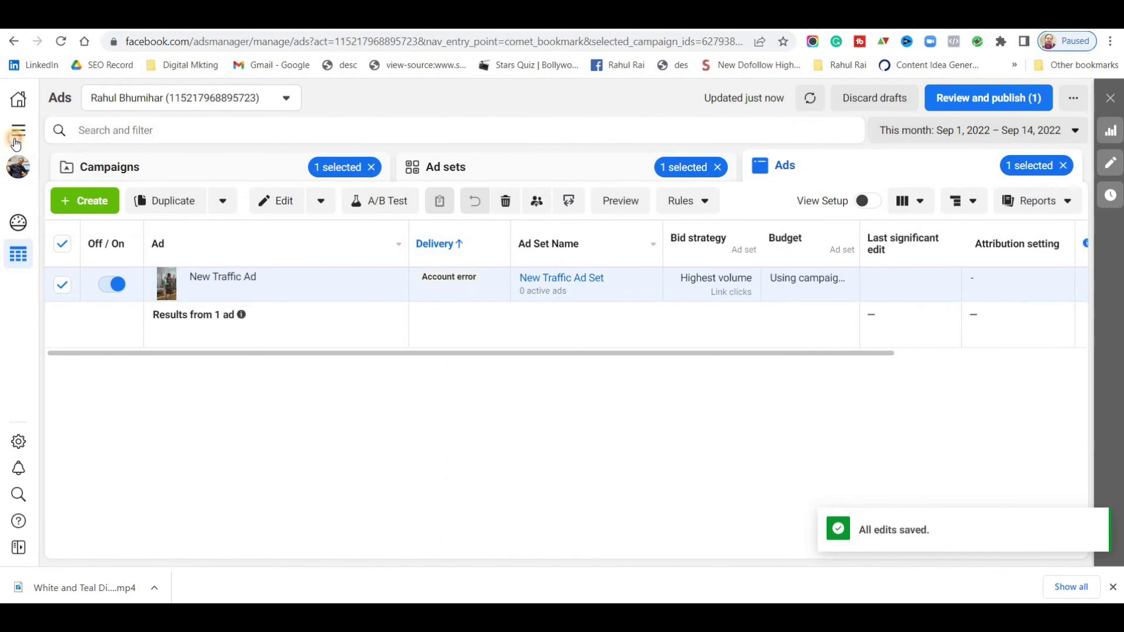
- Open the list of all Ads Manager tools
{"action": "left_click", "coordinate": [16, 143]}
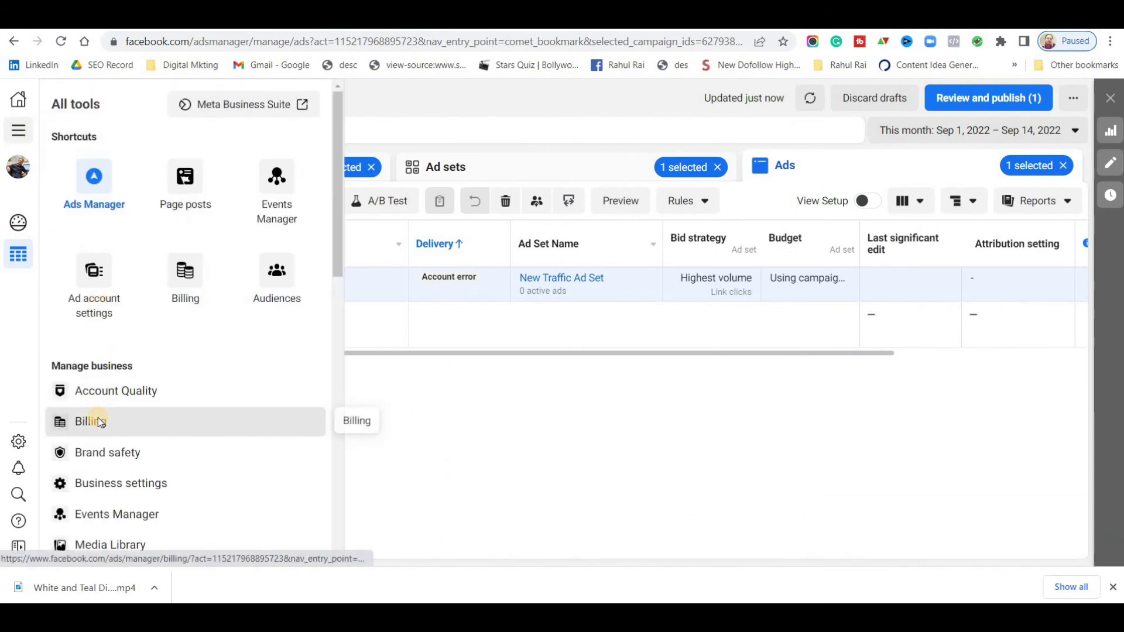